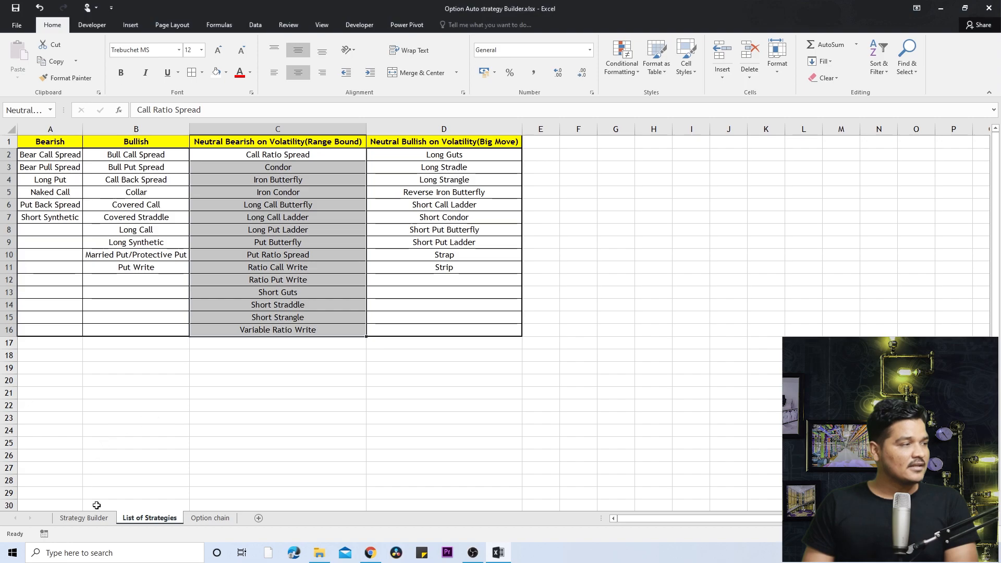
Examine the columns of the empty table on the Option chain sheet.
left_click(203, 518)
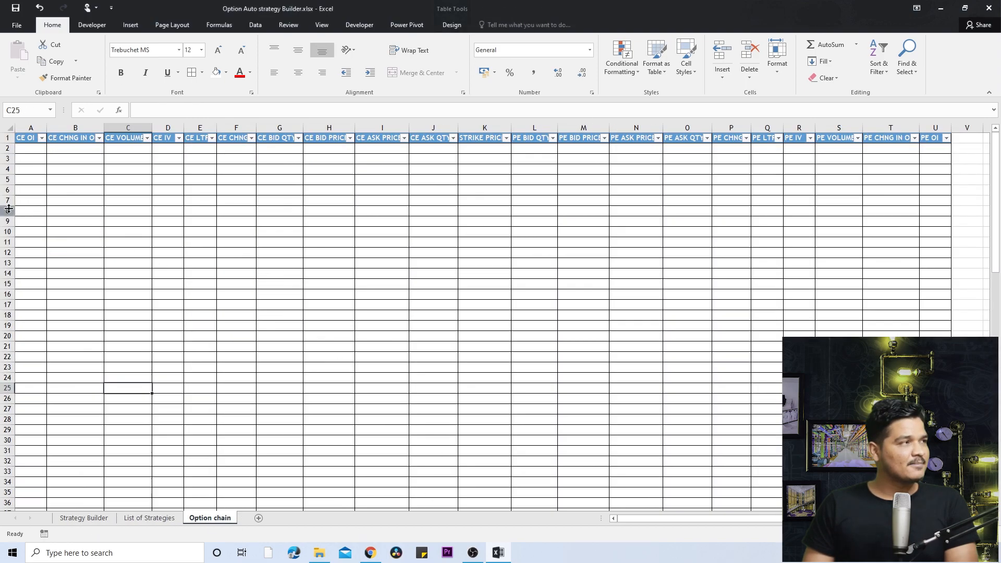
left_click_drag(32, 147, 674, 491)
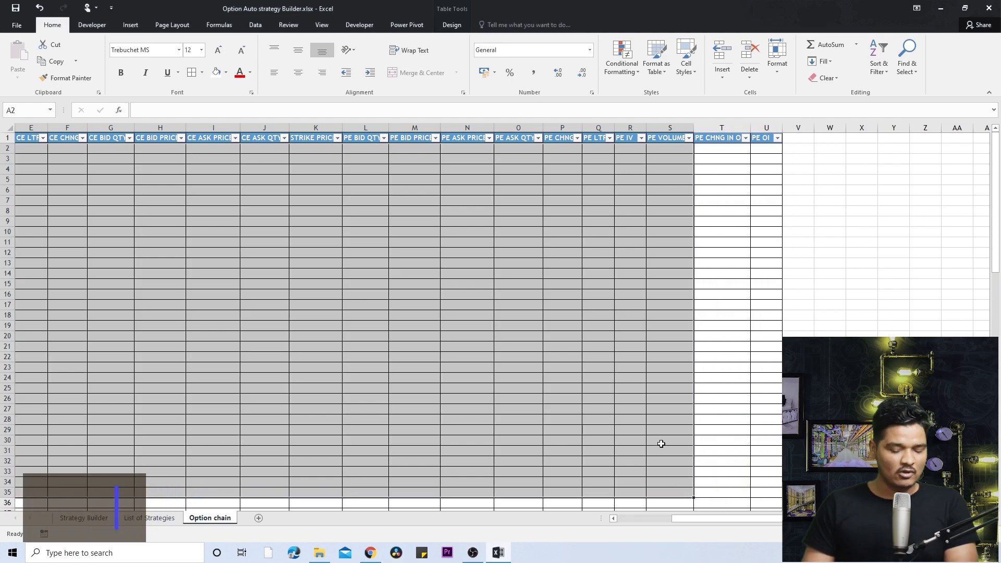
key("Left")
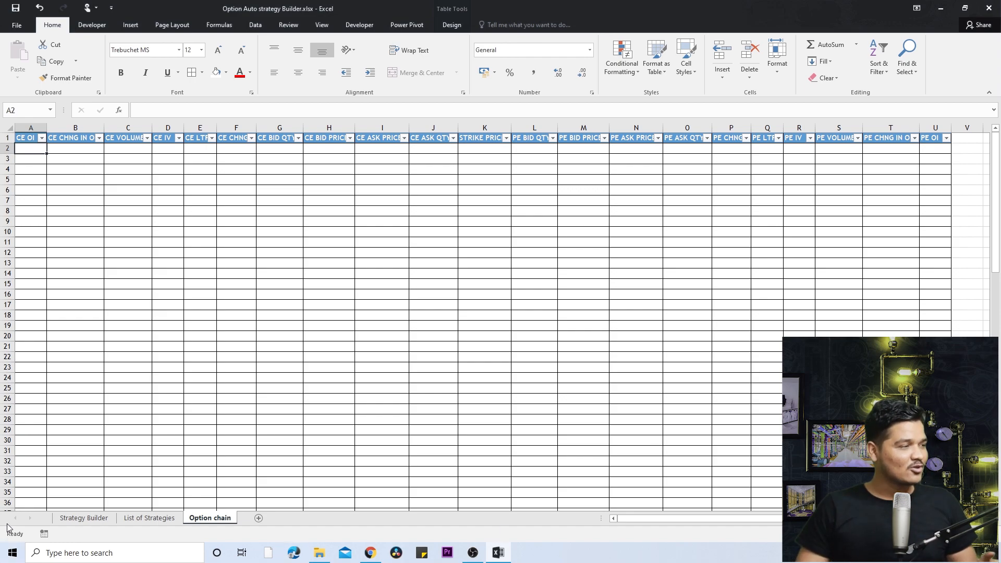
On the Strategy Builder sheet, start a data validation rule for the Market View value in B2 that allows a List.
left_click(102, 518)
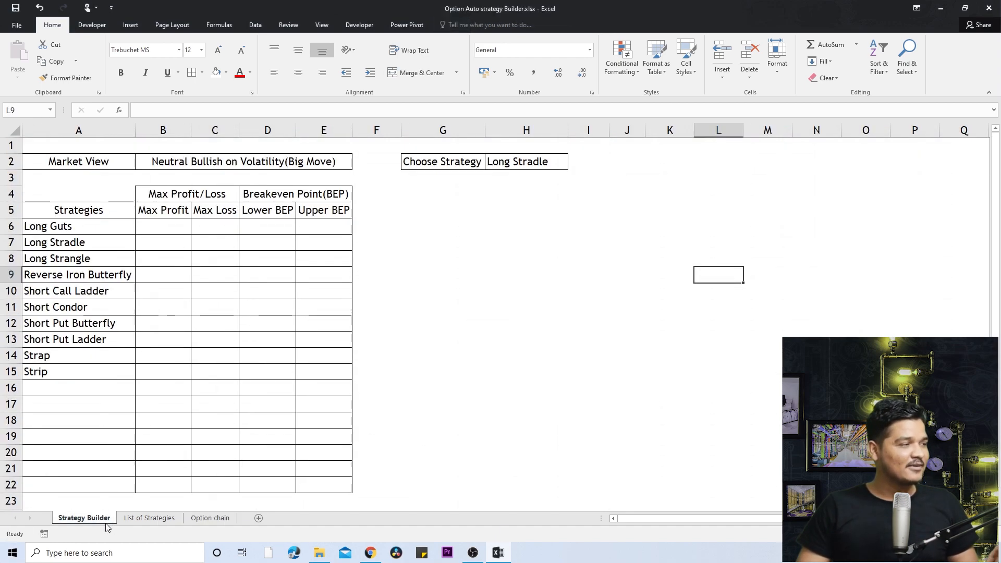
left_click(243, 167)
left_click(73, 173)
left_click(88, 151)
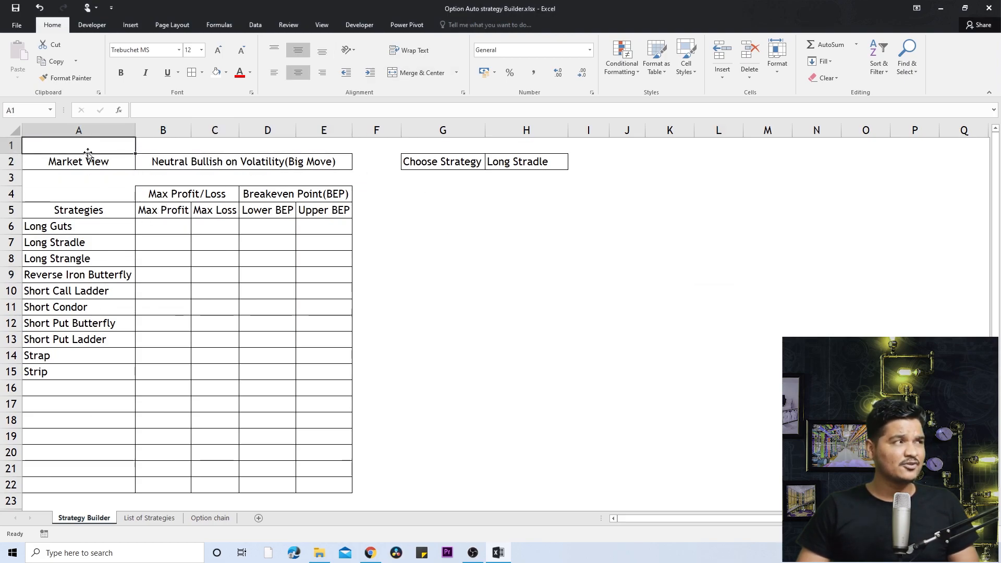
left_click(92, 163)
left_click(184, 162)
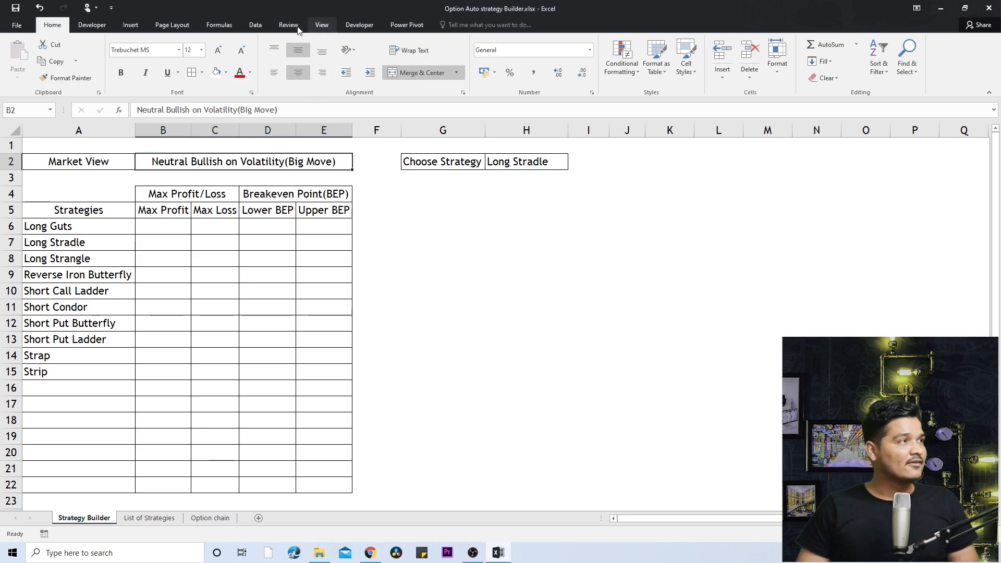
left_click(255, 26)
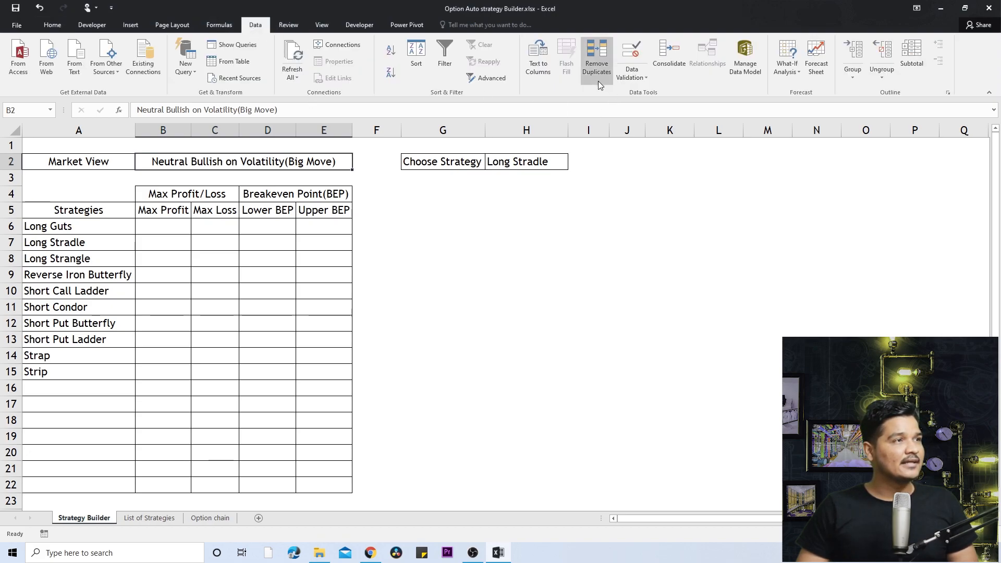
left_click(632, 77)
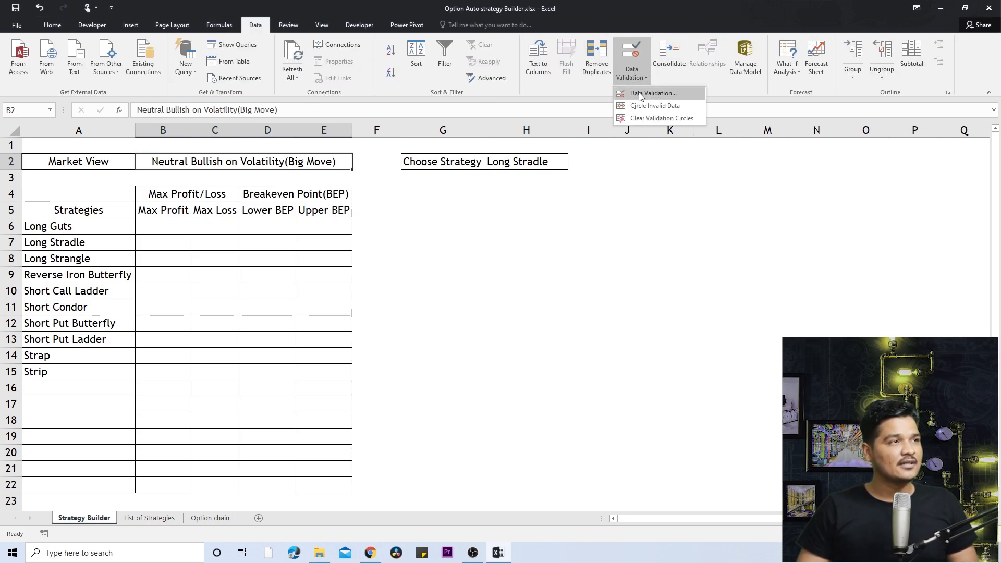
left_click(641, 90)
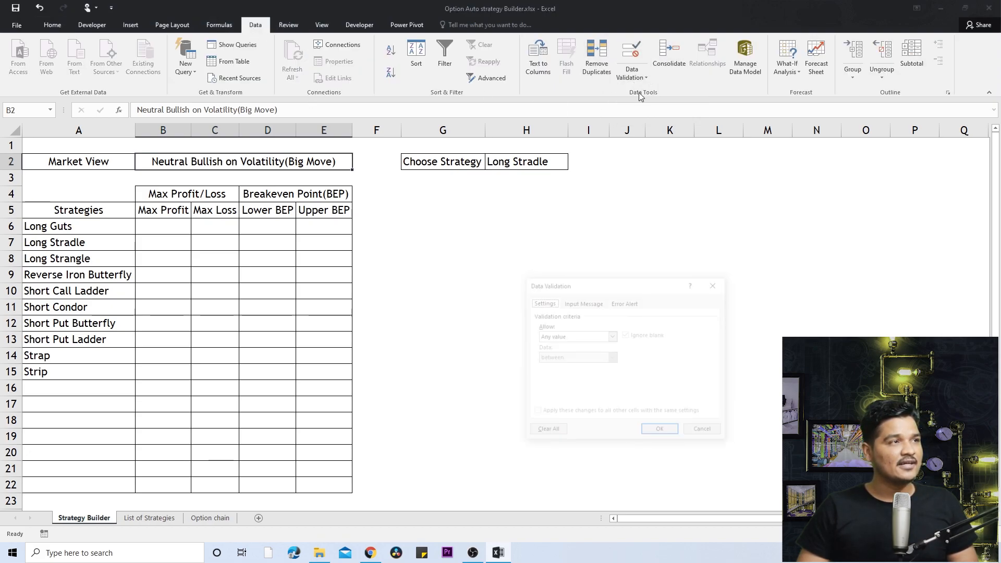
left_click(561, 337)
left_click(563, 367)
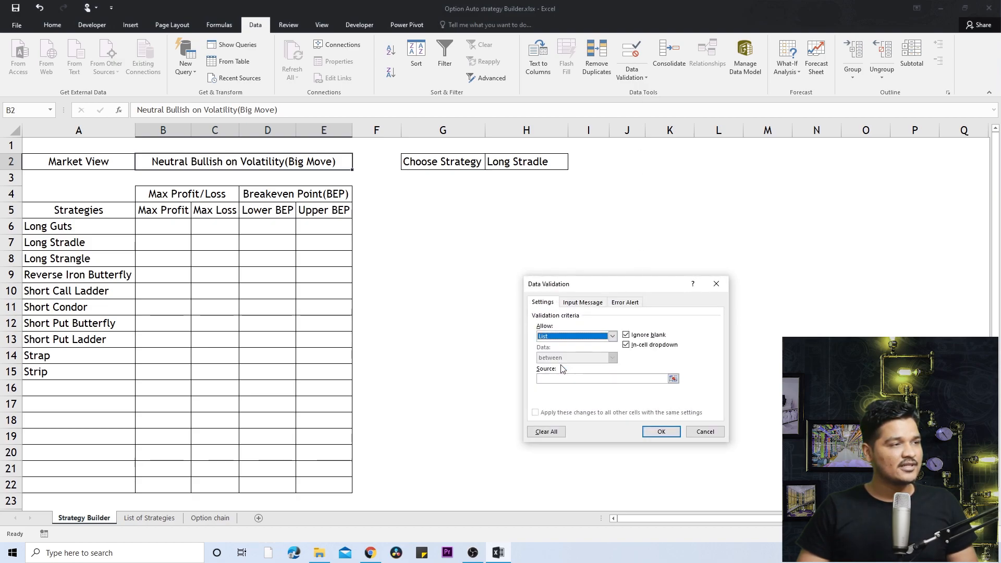
Use the headings in A1:D1 of the List of Strategies sheet as the validation source and apply the rule.
left_click(566, 377)
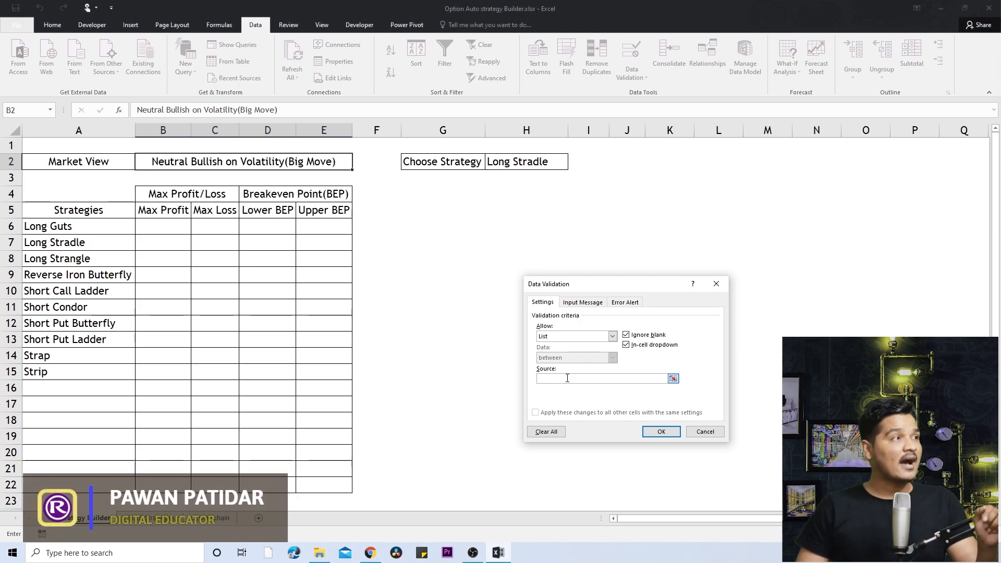
left_click(151, 518)
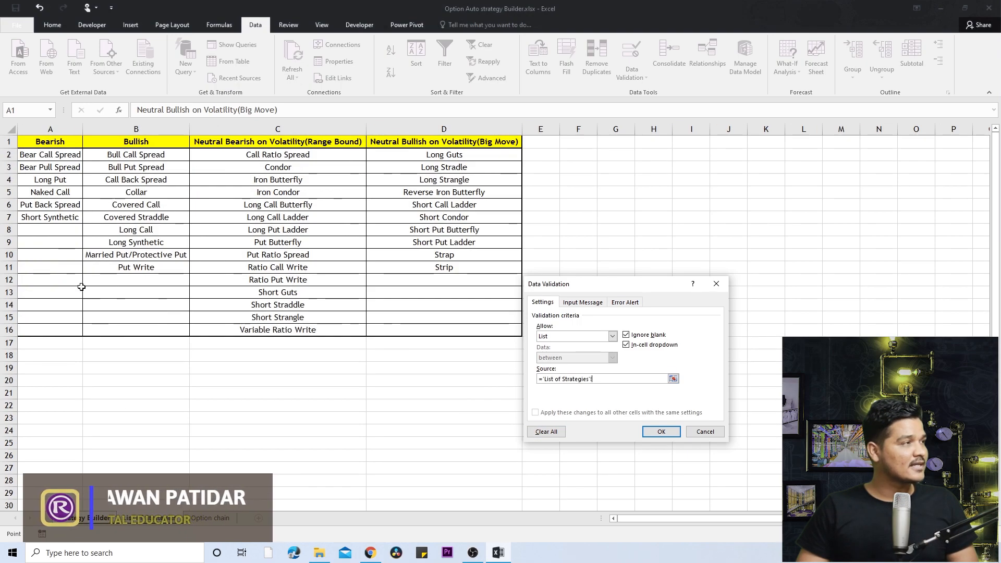
left_click(42, 142)
left_click_drag(41, 142, 416, 142)
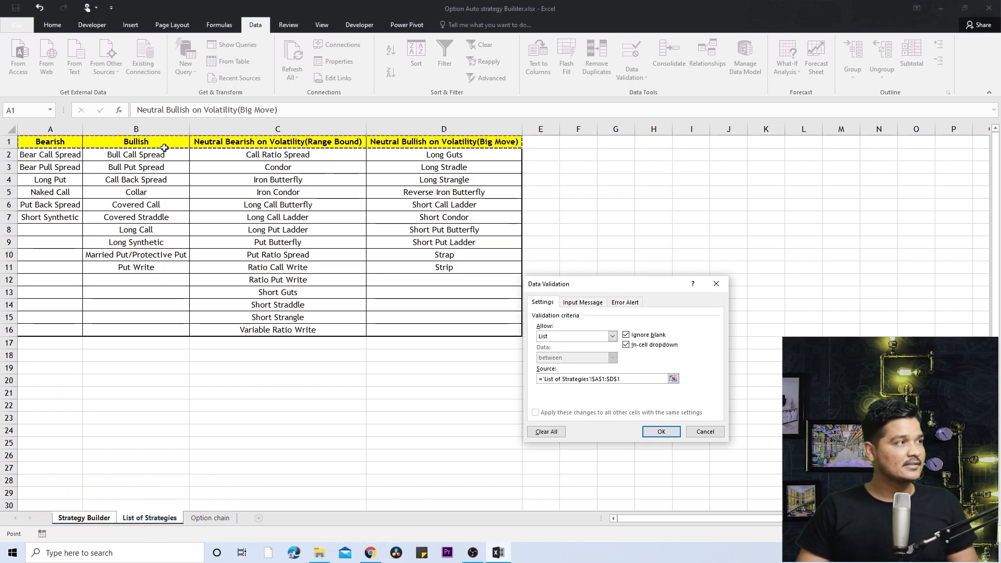
left_click(661, 432)
Set the Market View in B2 to Bullish.
left_click(357, 166)
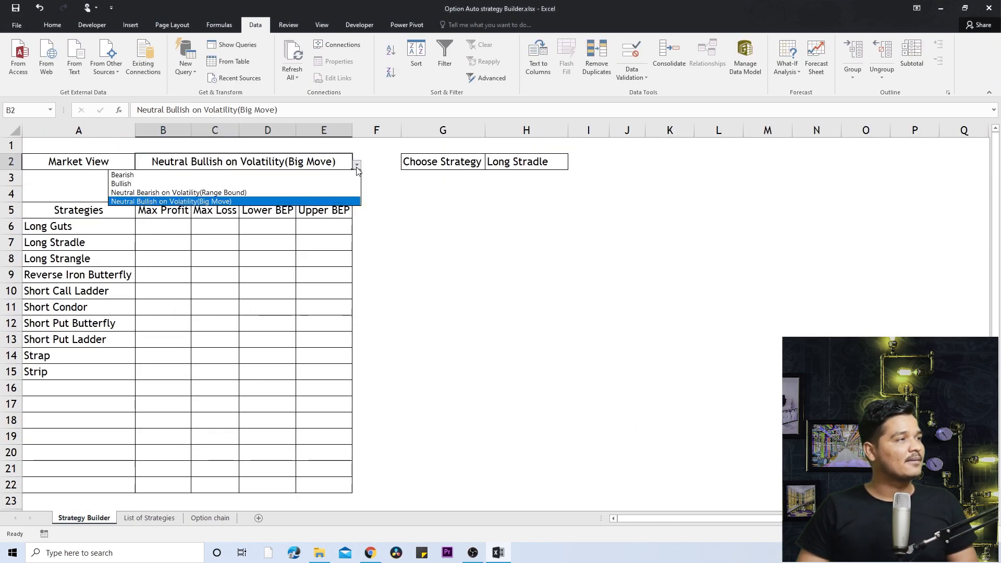
left_click(352, 184)
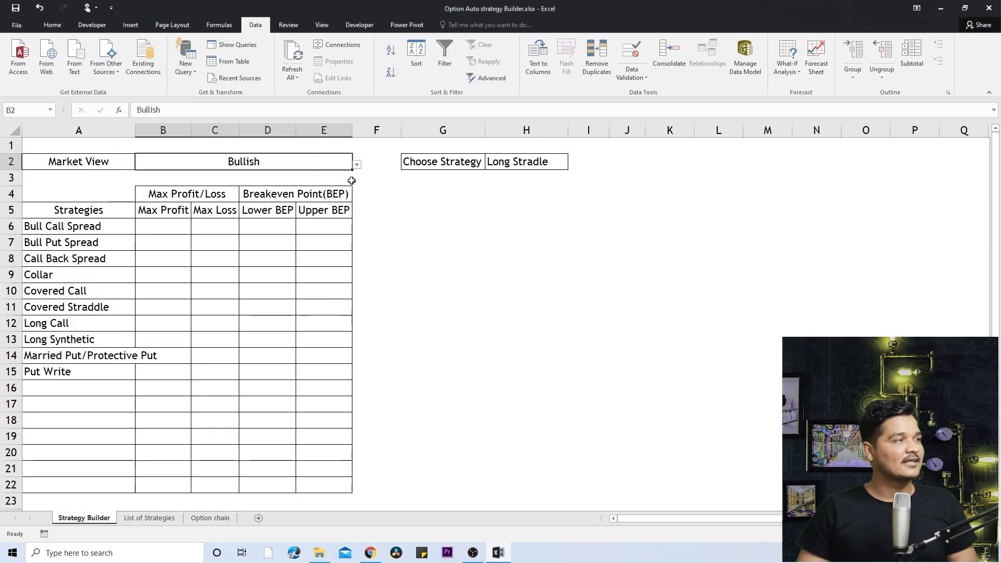
left_click(357, 165)
left_click(345, 186)
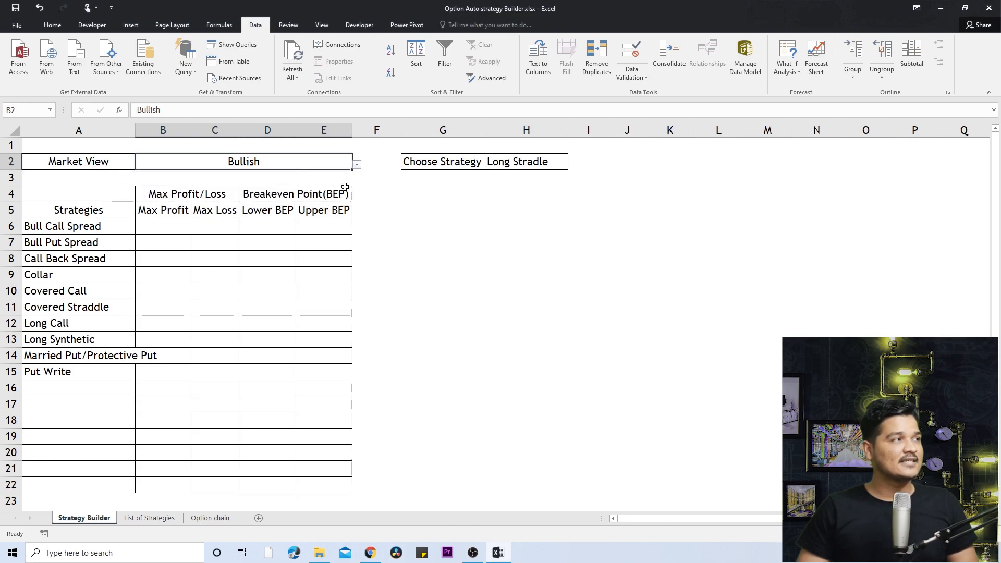
Set the Market View in B2 to Neutral Bearish on Volatility(Range Bound).
left_click(100, 228)
left_click(319, 166)
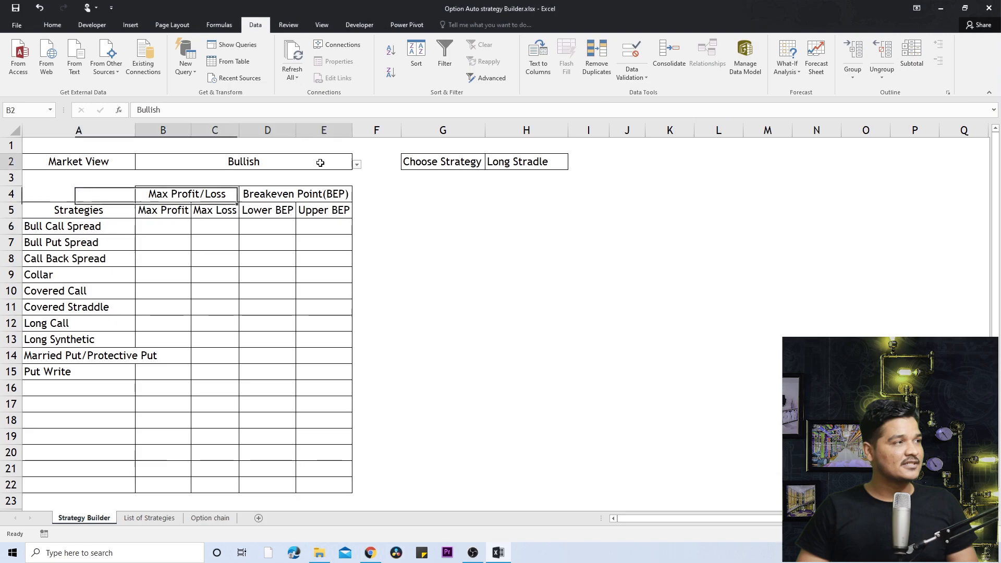
left_click(356, 166)
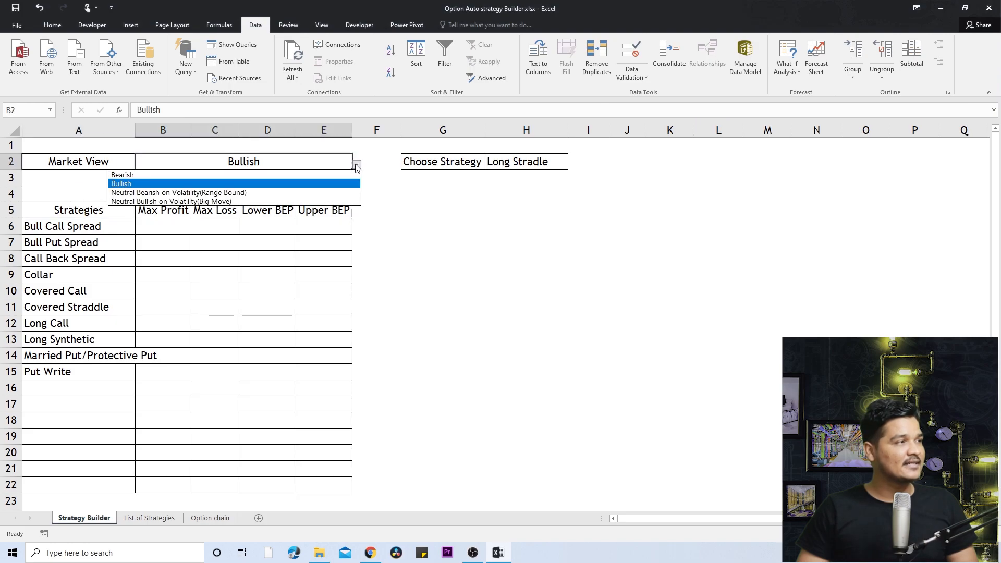
left_click(339, 192)
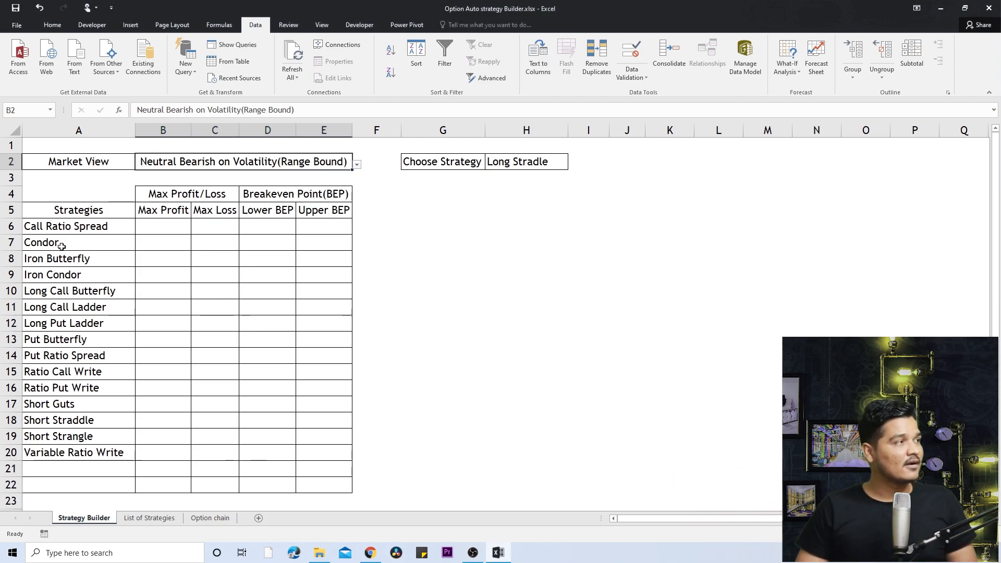
Inspect the formulas in the Strategies column, focusing on the IFERROR part of cell A6 without changing it.
left_click(73, 229)
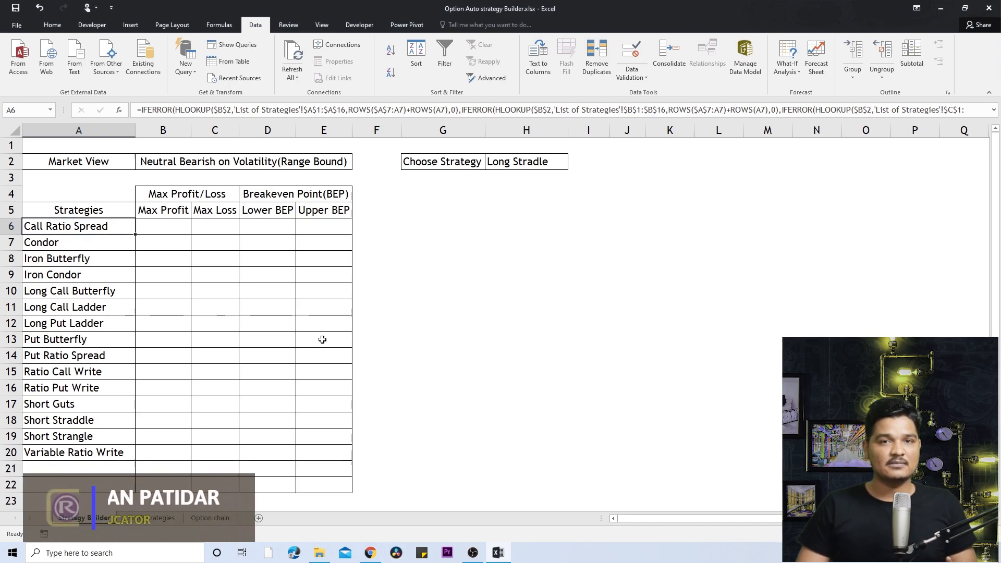
left_click(66, 258)
left_click(24, 342)
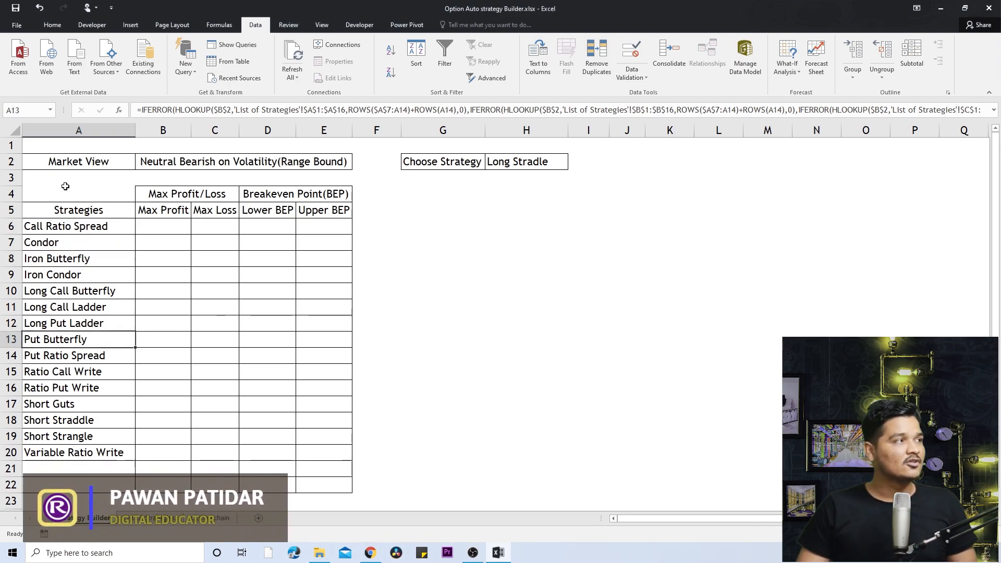
left_click(70, 226)
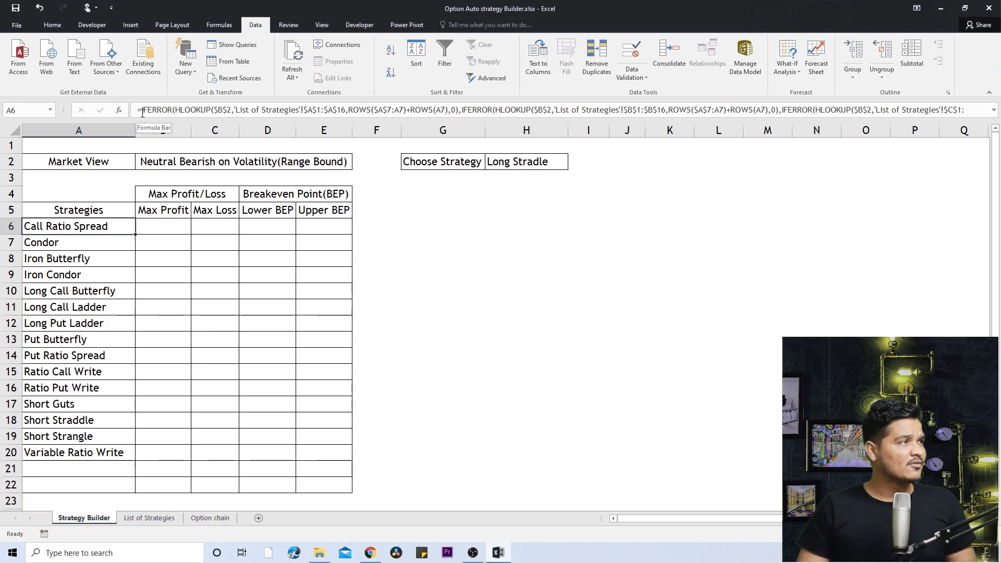
left_click_drag(142, 110, 162, 110)
key("Escape")
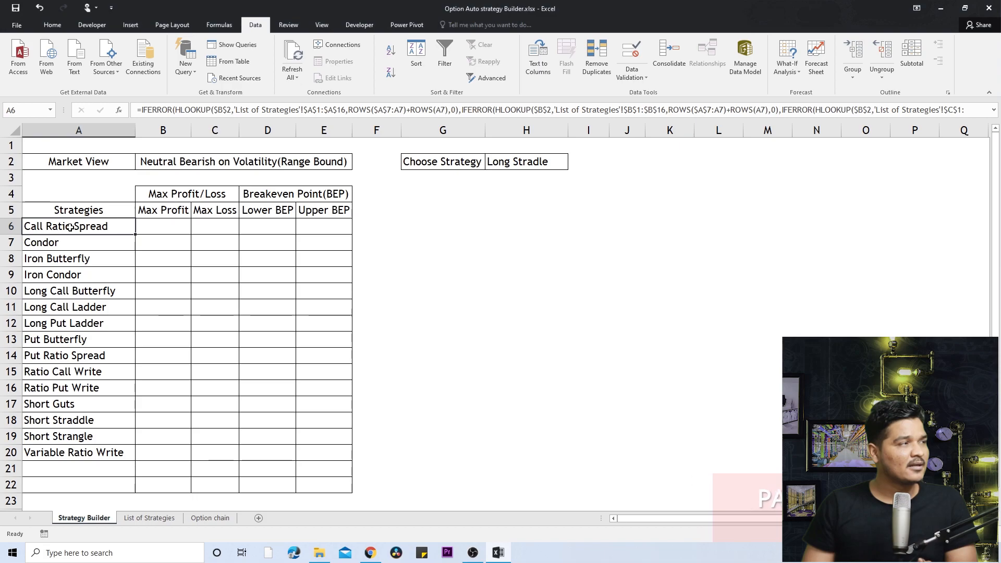
Check the headings on the List of Strategies sheet and set the Market View on Strategy Builder to Bearish.
left_click(147, 517)
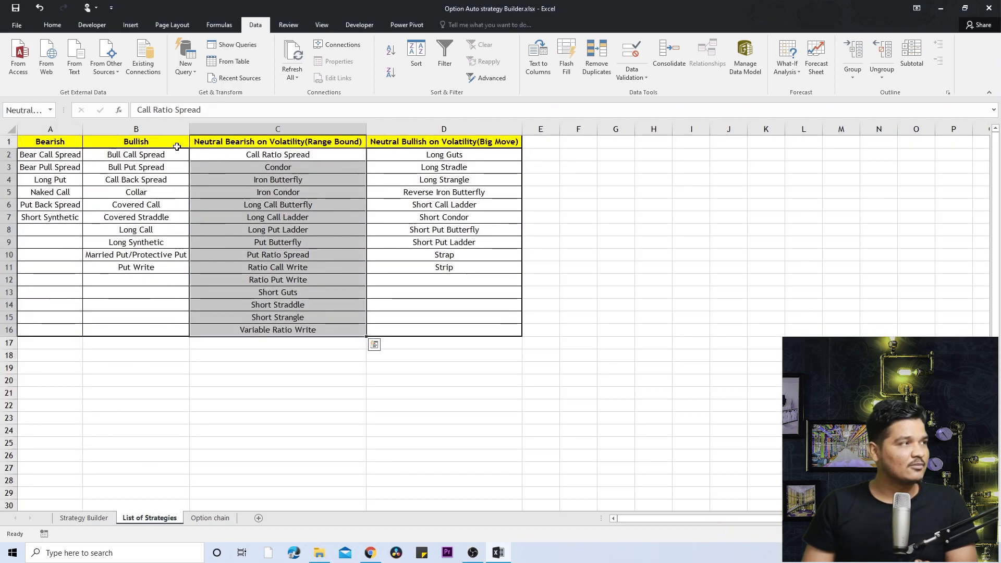
left_click(177, 146)
left_click(83, 518)
left_click(226, 157)
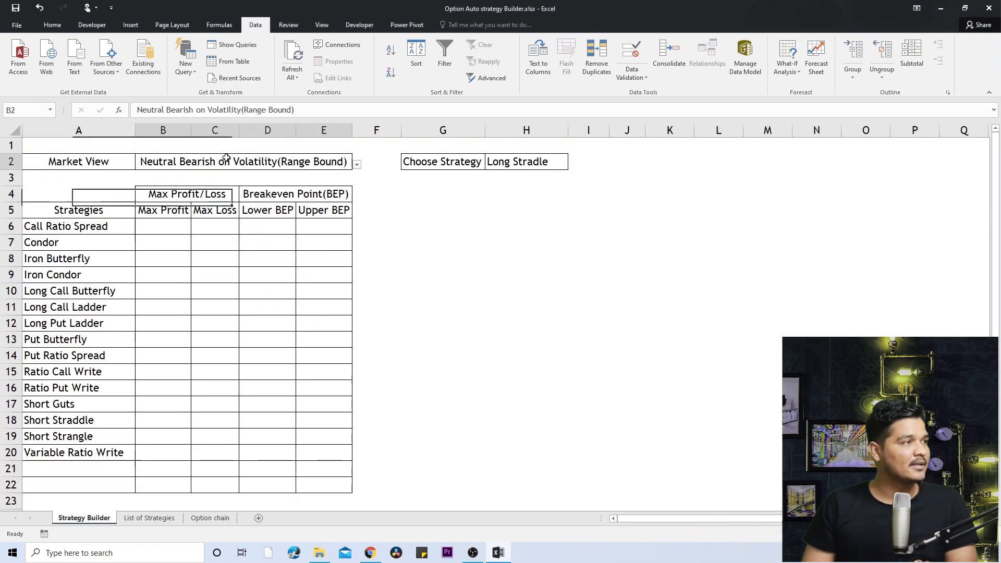
left_click(356, 164)
left_click(342, 177)
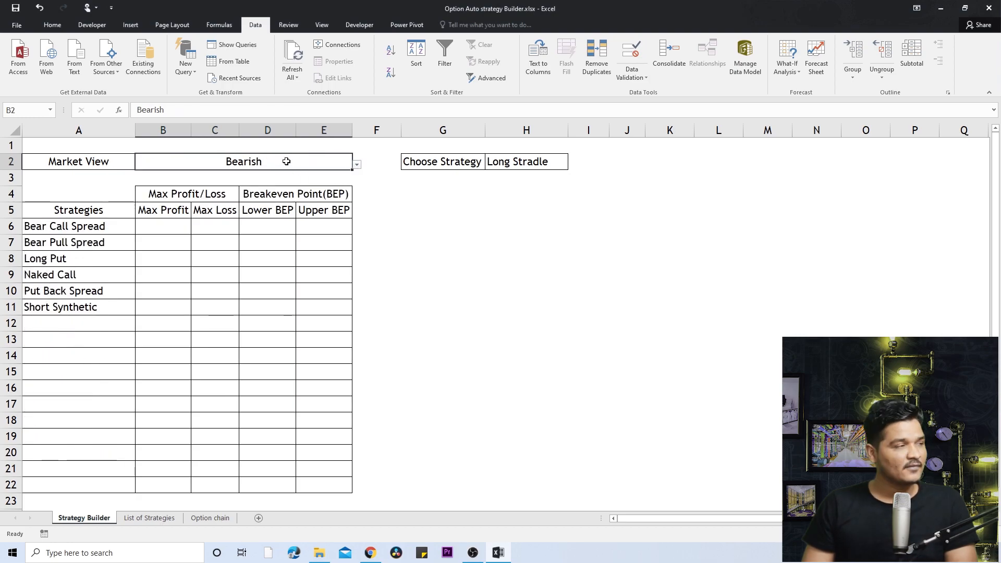
Compare the Bearish column on the List of Strategies sheet with the results and IFERROR formula in Strategy Builder cell A6.
left_click(142, 517)
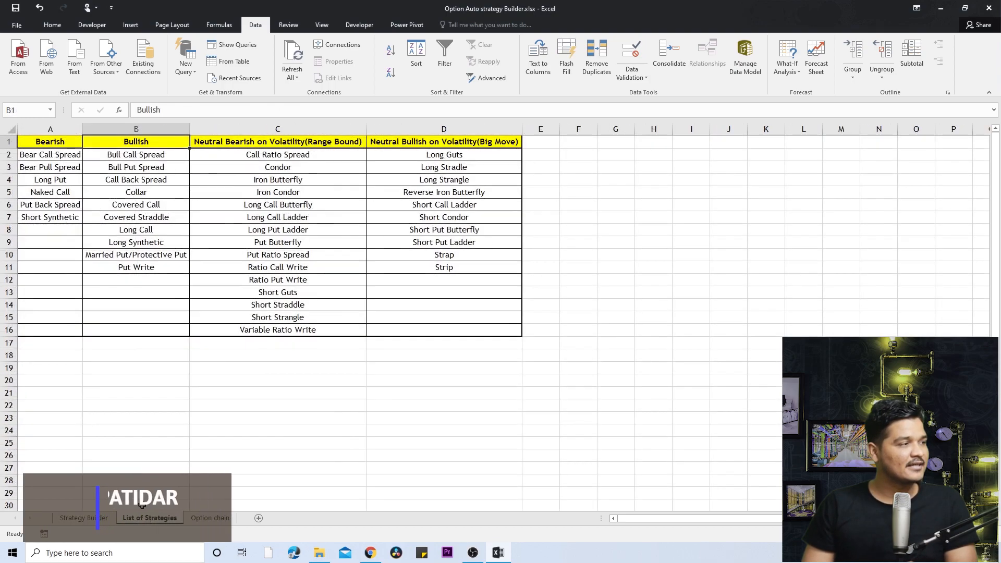
left_click(54, 146)
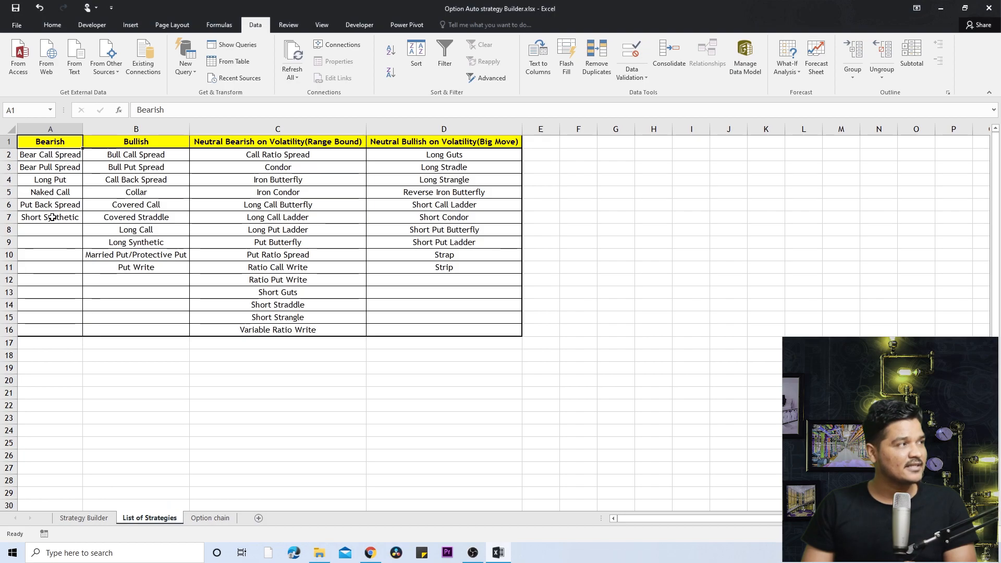
left_click(84, 518)
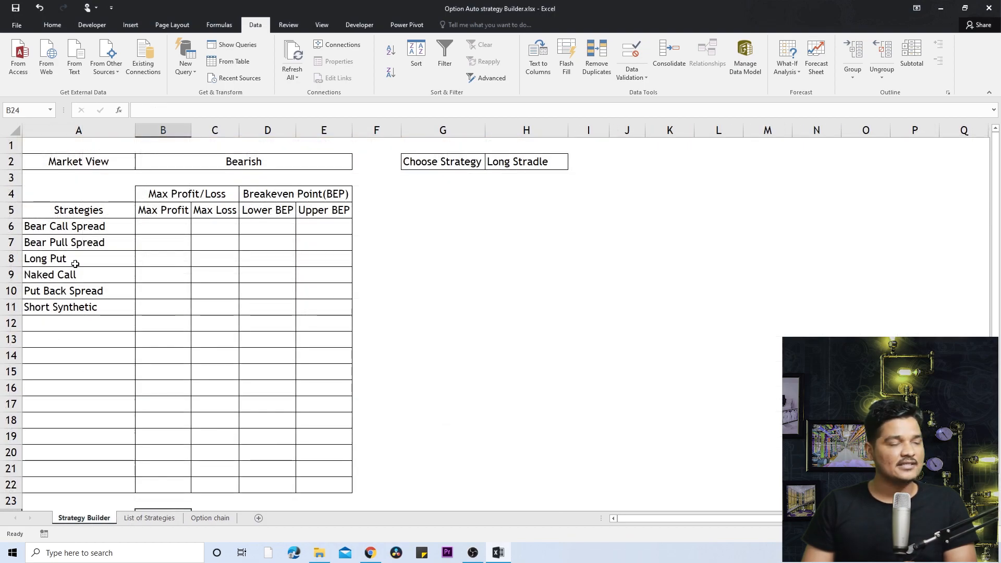
left_click(97, 225)
left_click_drag(140, 110, 173, 111)
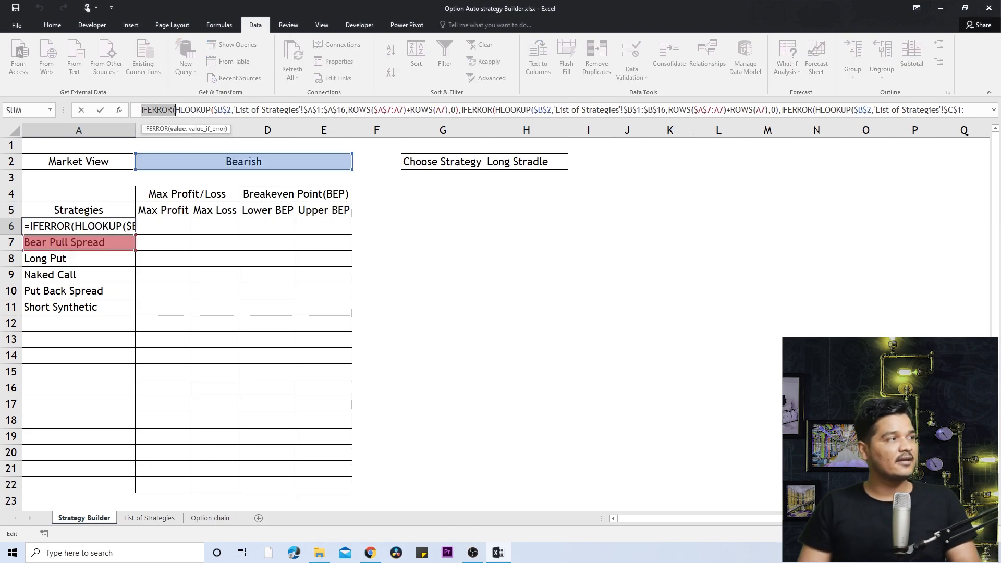
key("Escape")
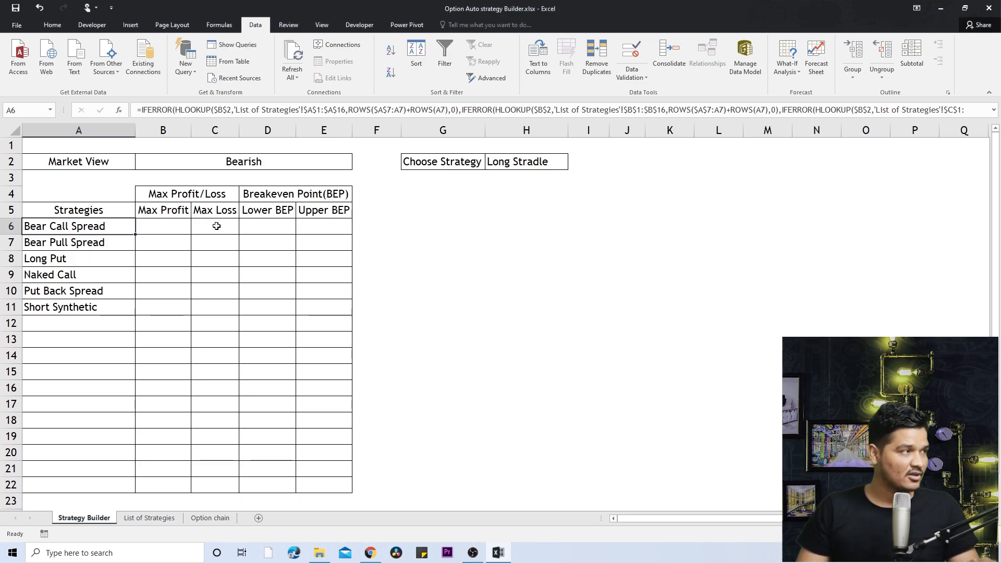
Start an HLOOKUP formula in G6 that looks up B2 in 'List of Strategies'!A1:A7 with row index 2.
left_click(431, 228)
type("=")
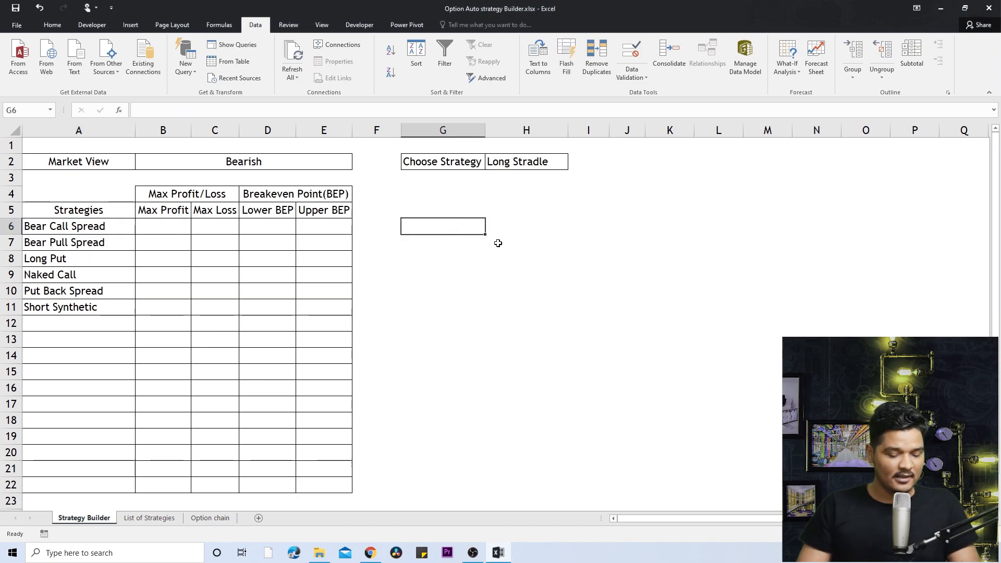
type("H")
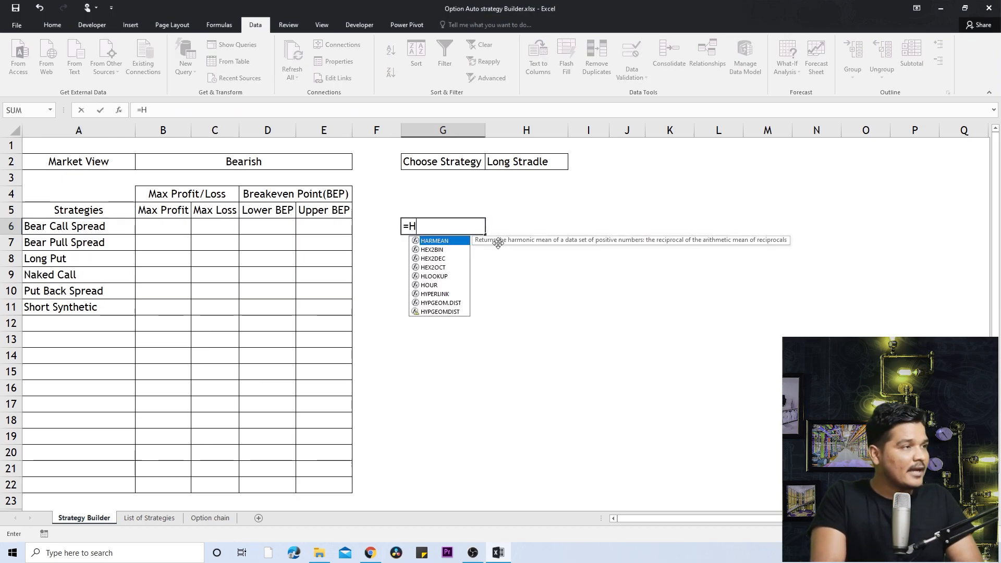
type("LOOKUP")
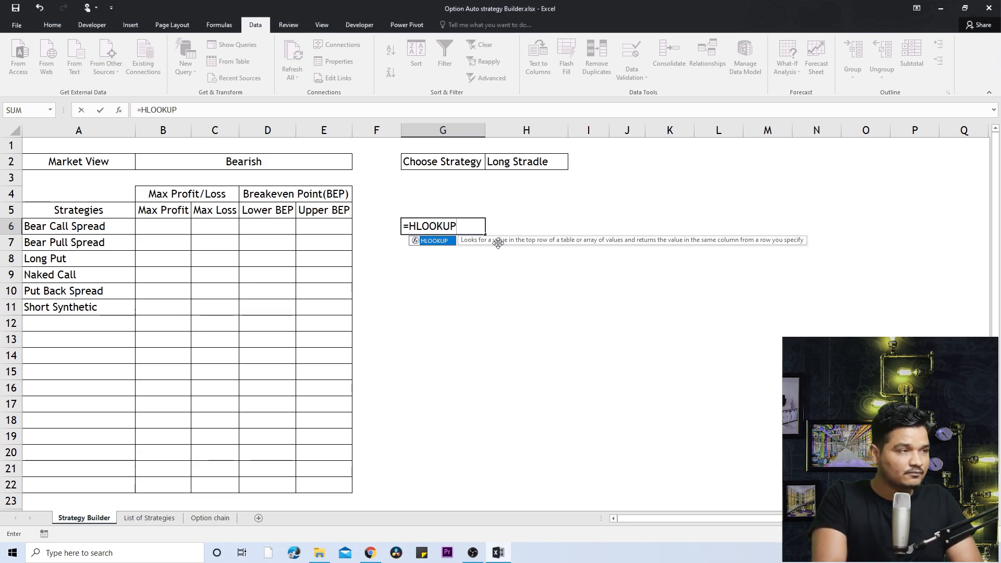
type("(")
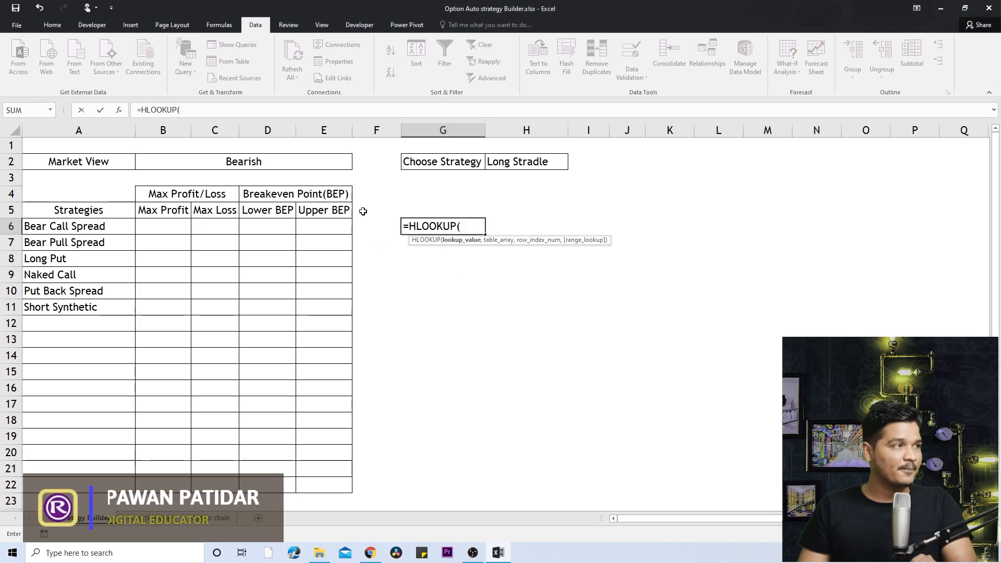
left_click(329, 167)
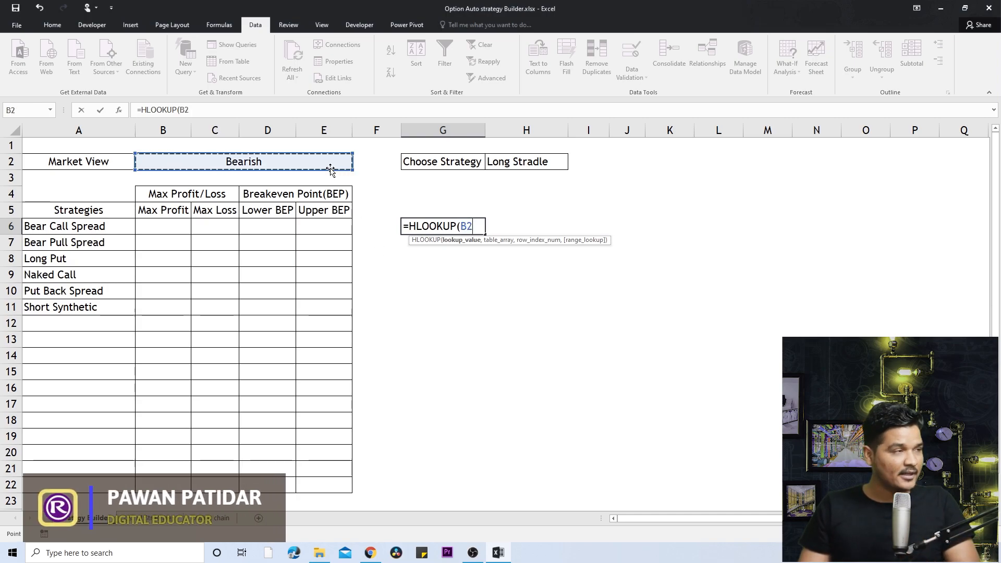
type(",")
left_click(158, 522)
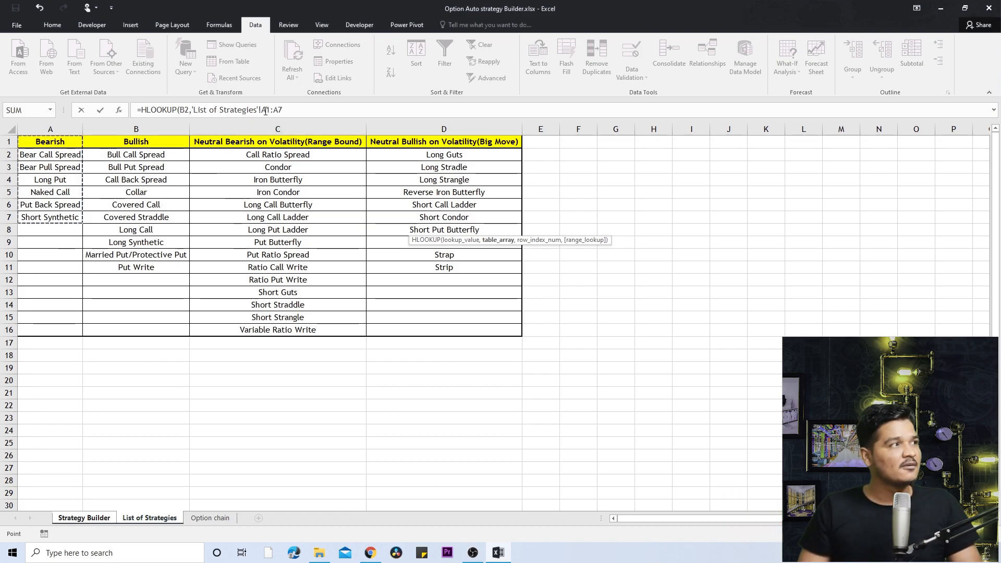
left_click(307, 111)
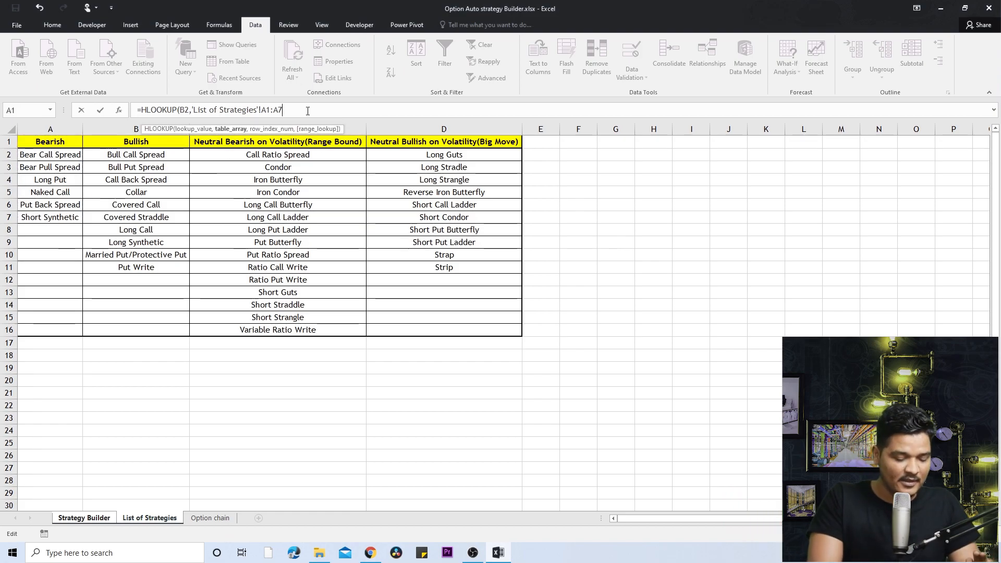
type(",2")
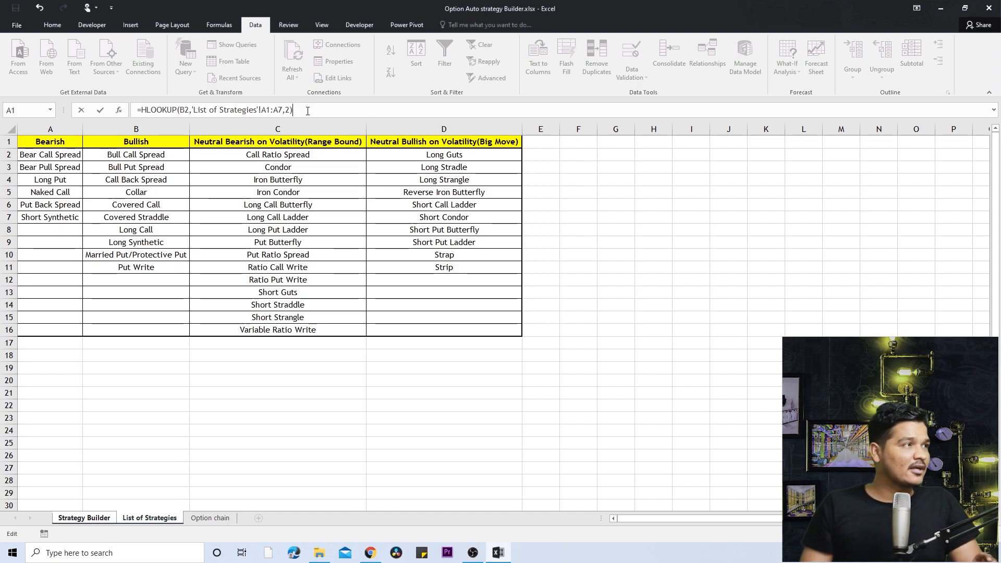
Complete the G6 formula with 0 for an exact match, giving =HLOOKUP(B2,'List of Strategies'!A1:A7,2,0).
double_click(185, 110)
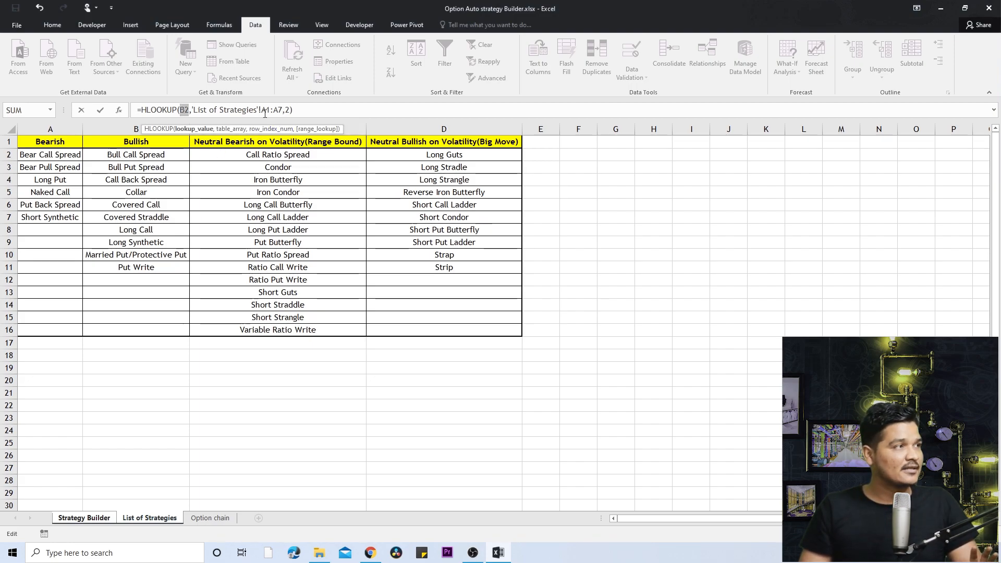
left_click(286, 110)
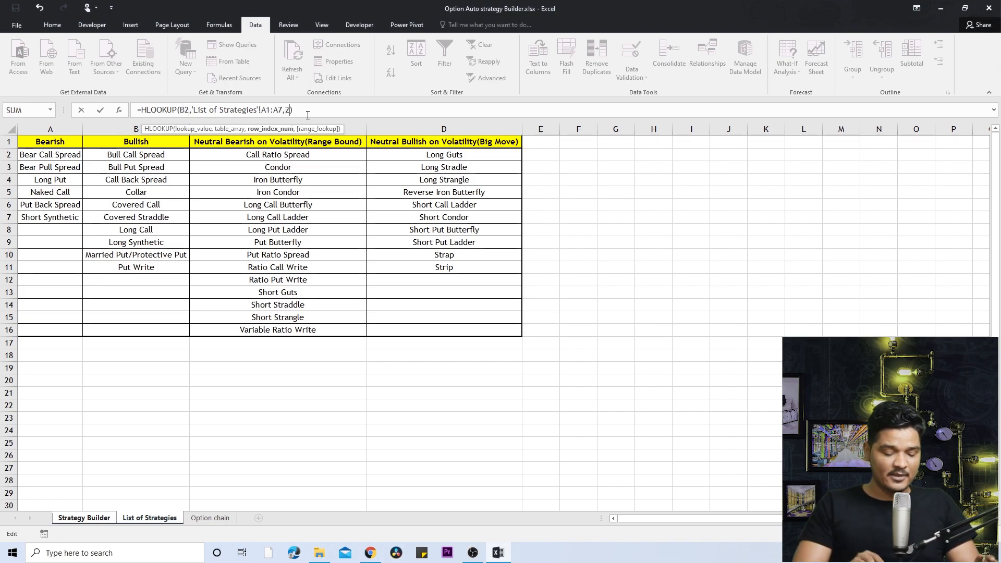
type(",0")
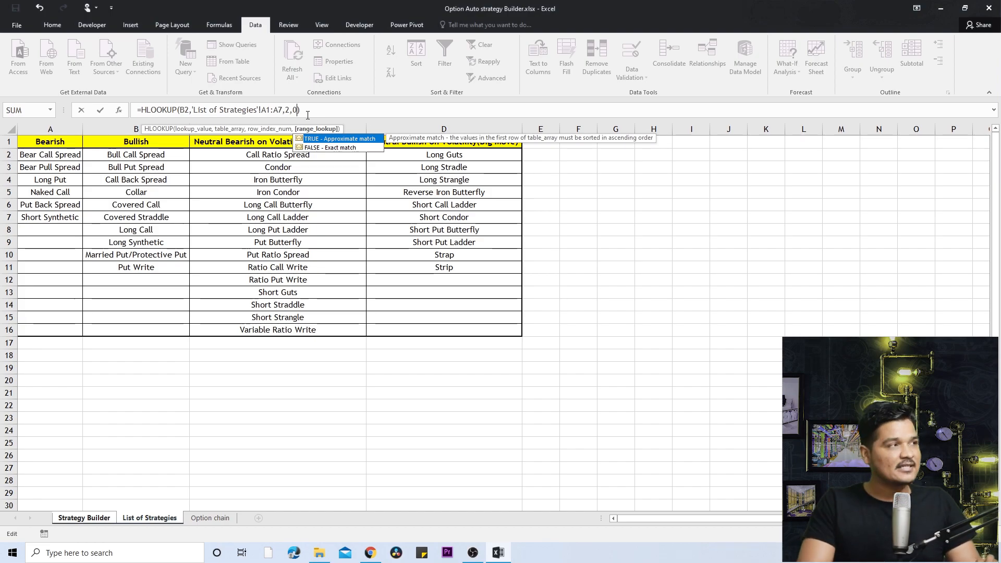
key("Return")
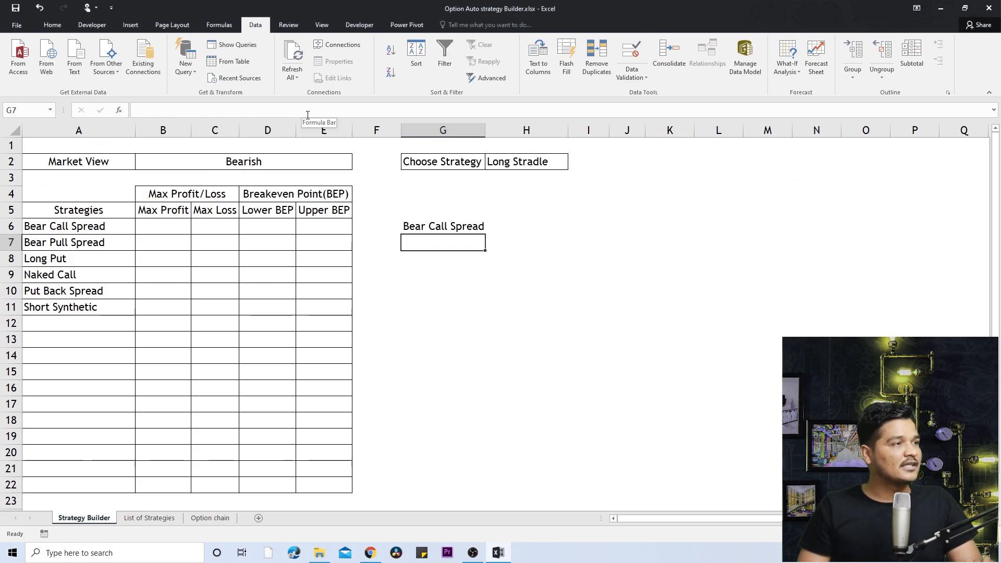
Copy the G6 formula down to G7 and check the row index argument in G6.
left_click(445, 224)
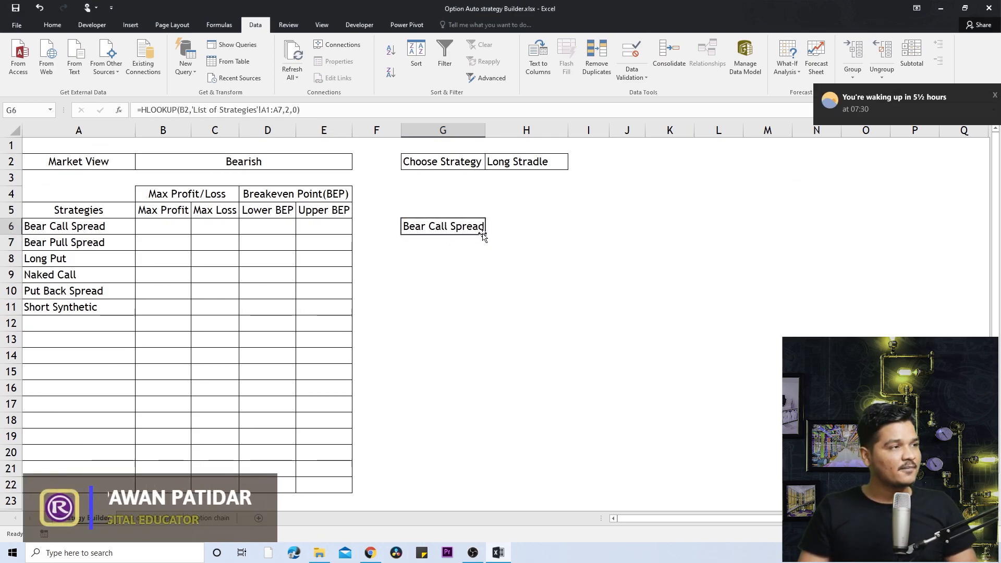
left_click_drag(485, 238, 475, 285)
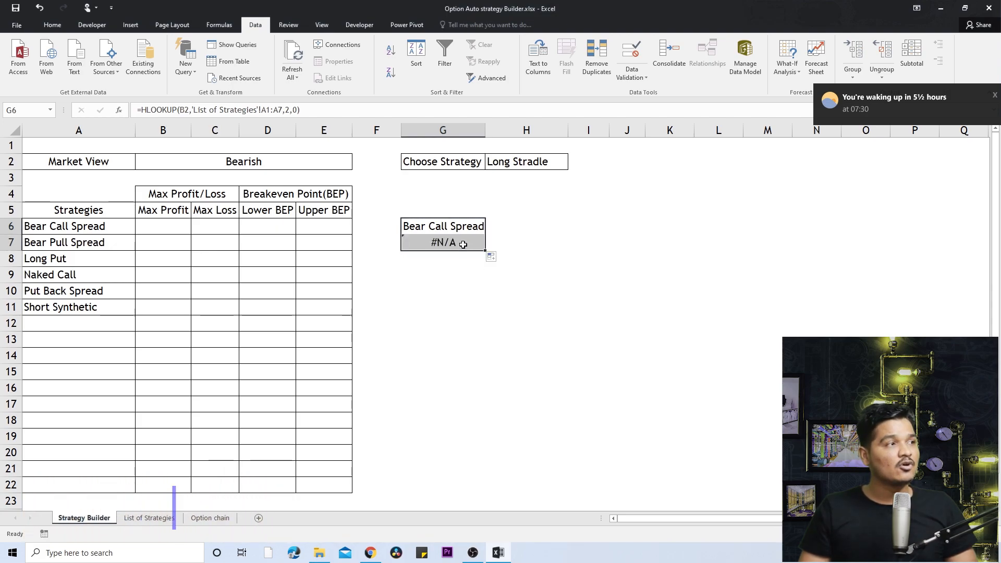
left_click(463, 227)
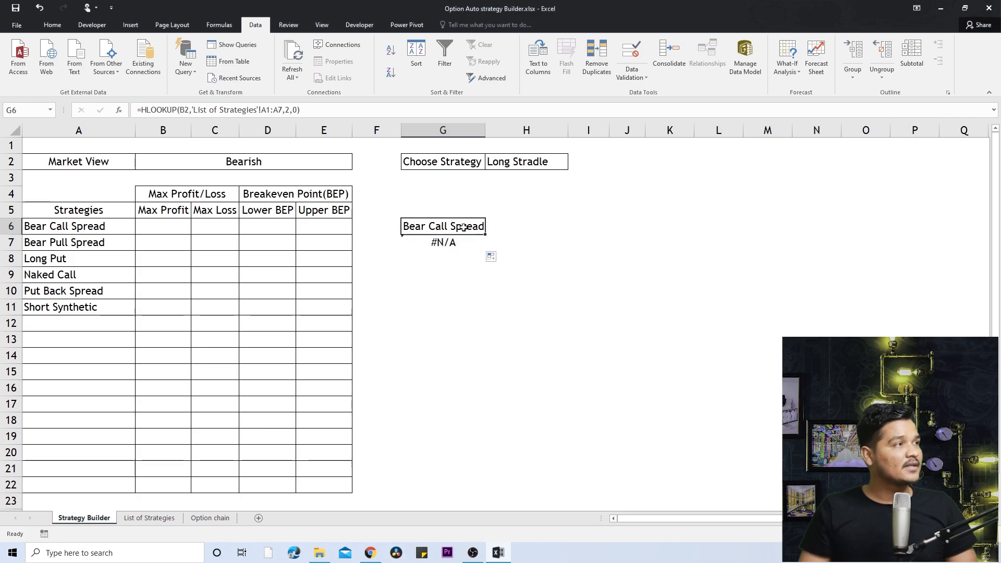
left_click(290, 111)
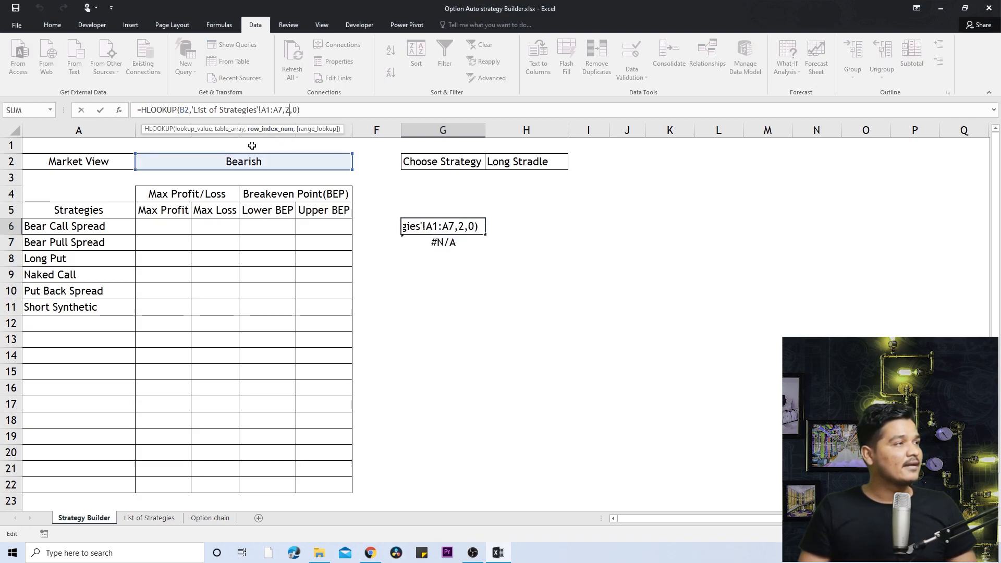
left_click(456, 276)
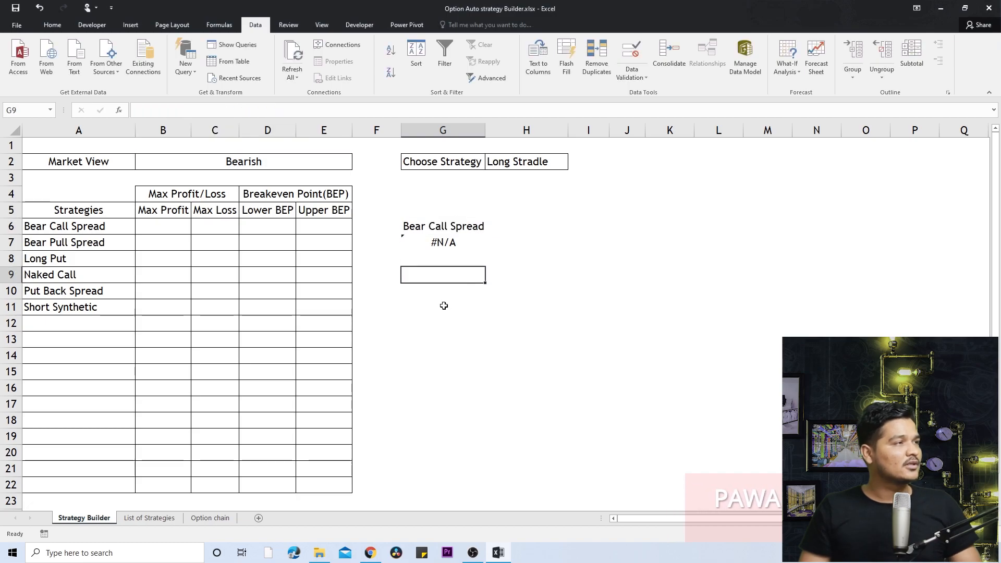
Compare the references in the G6 and G7 formulas with the Bearish column on the List of Strategies sheet.
scroll(438, 290, "up", 2)
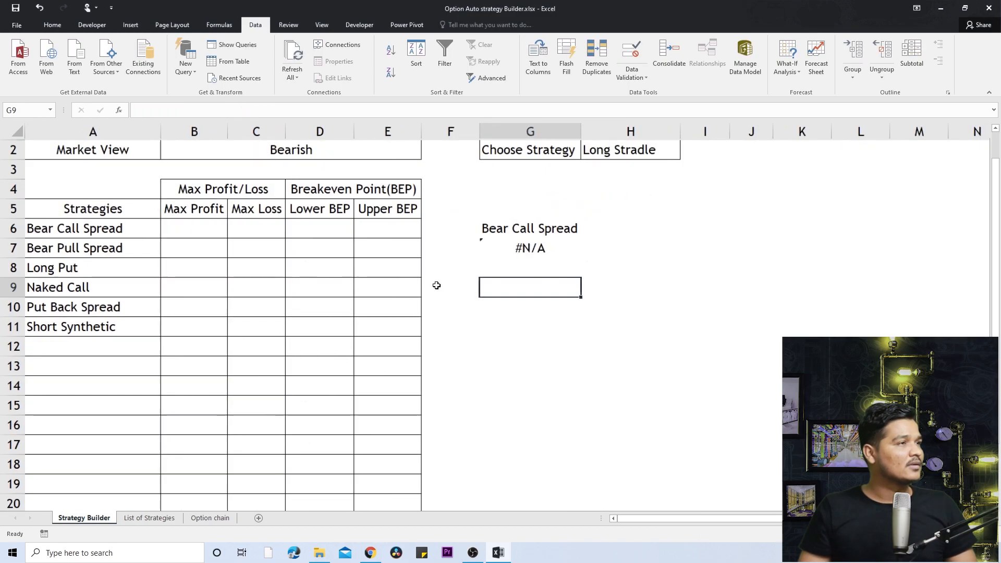
scroll(436, 285, "down", 1)
left_click(440, 230)
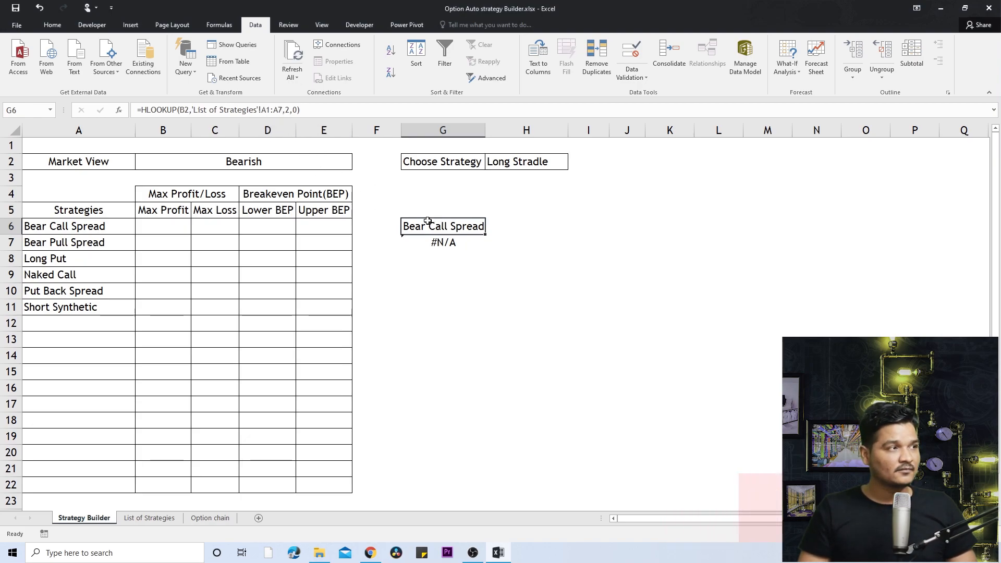
left_click(446, 242)
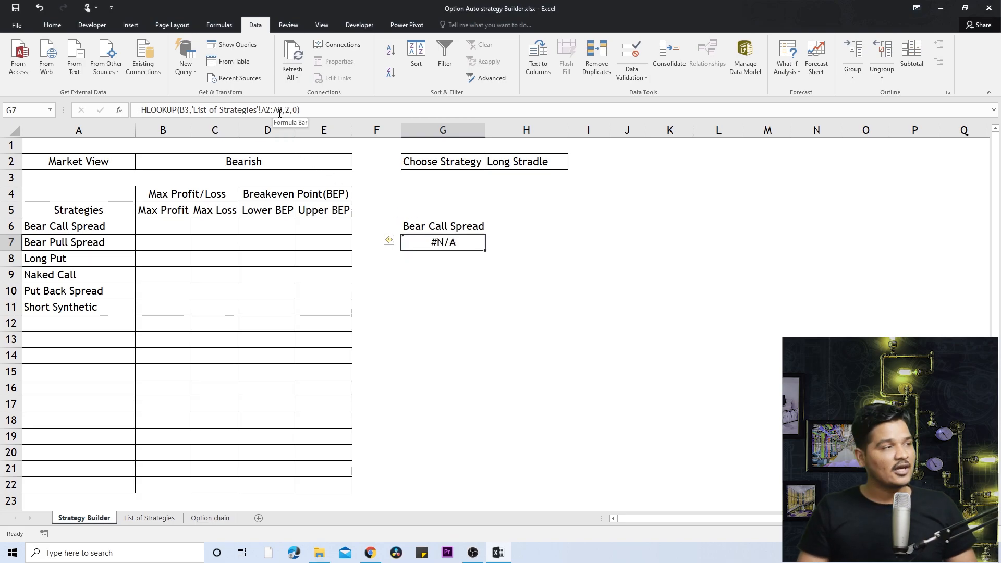
left_click(150, 517)
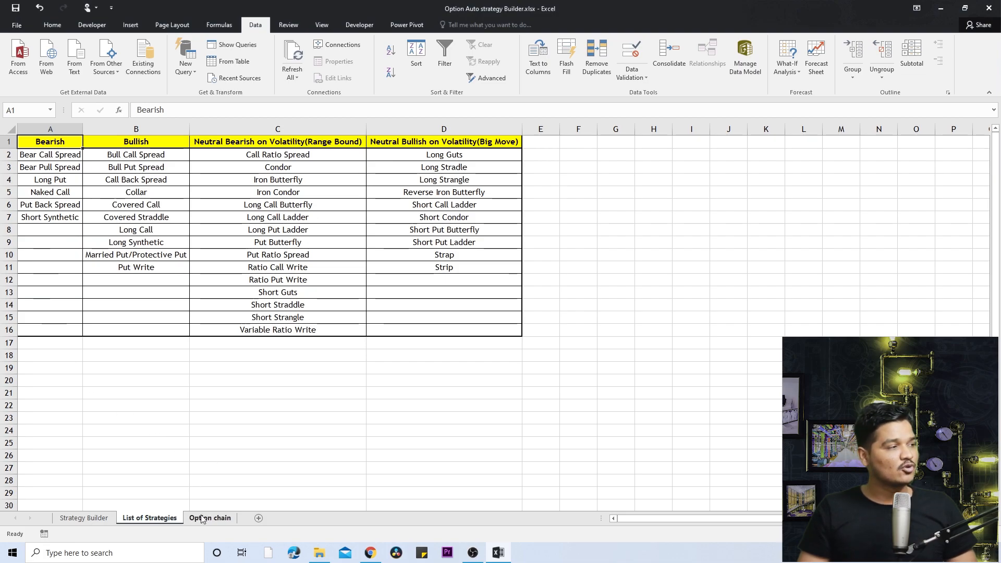
left_click(83, 517)
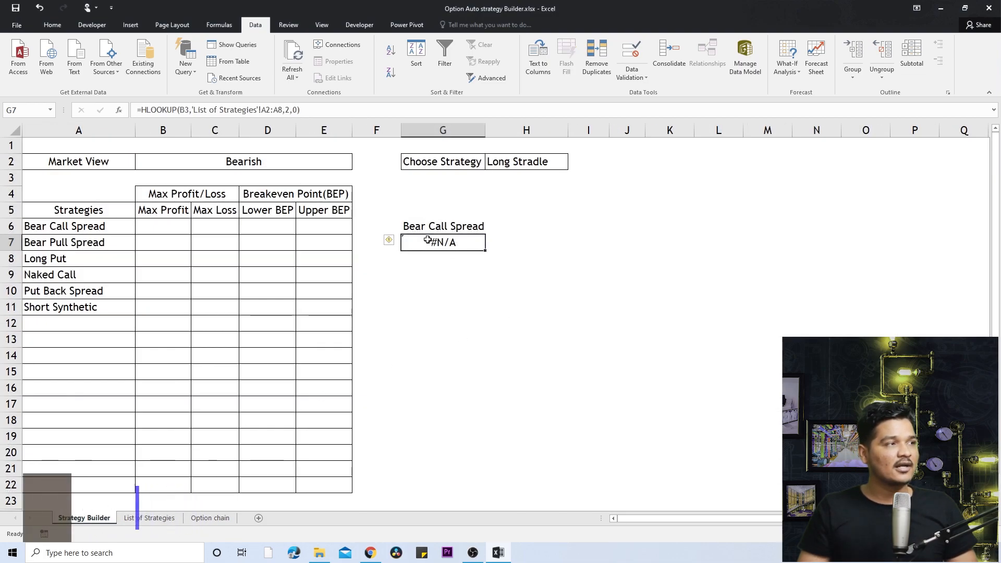
Make the table range in the G6 formula absolute as $A$1:$A$7 and fill the formula down to G9.
left_click(283, 110)
left_click_drag(283, 110, 192, 115)
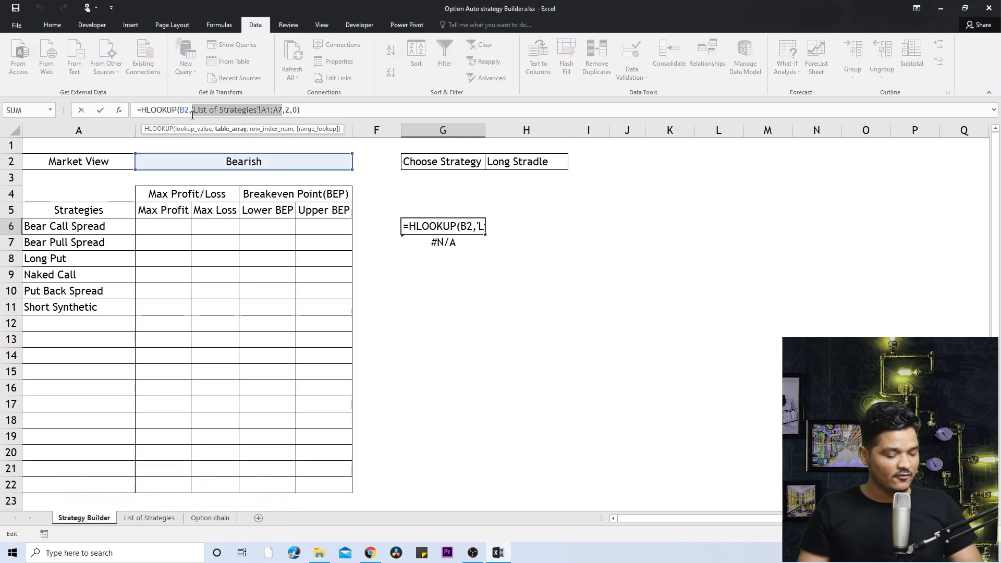
key("F4")
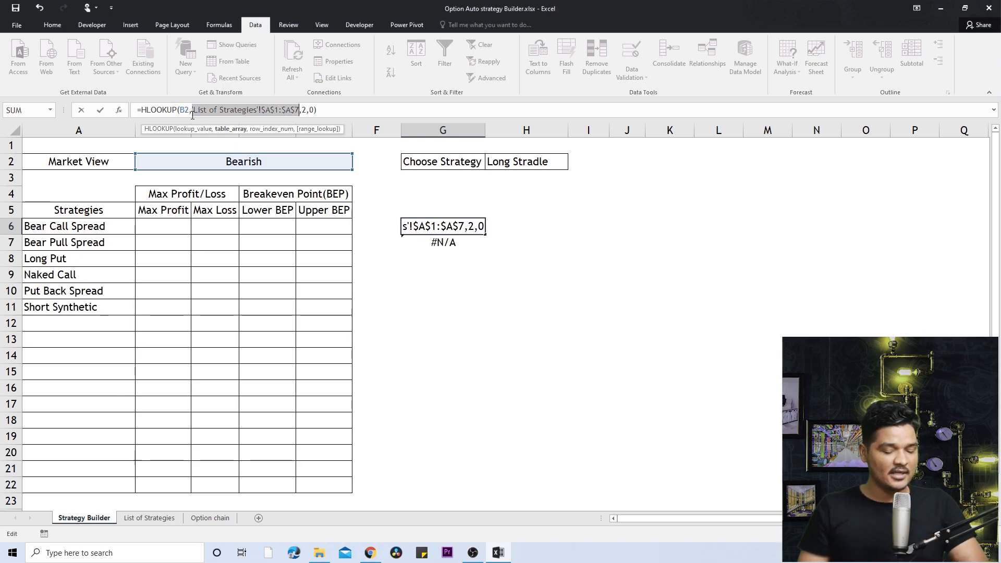
key("Return")
left_click(468, 233)
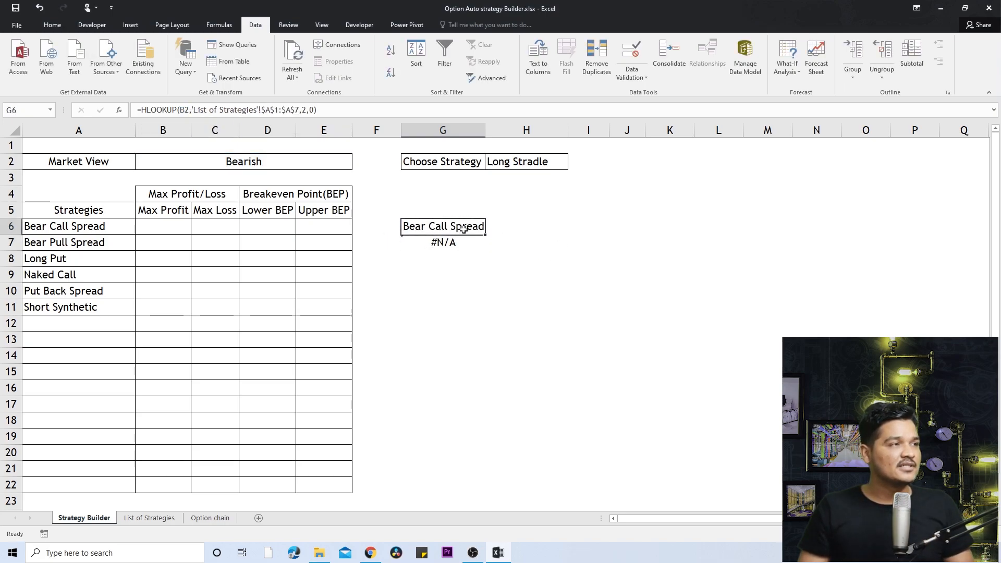
left_click_drag(484, 235, 486, 282)
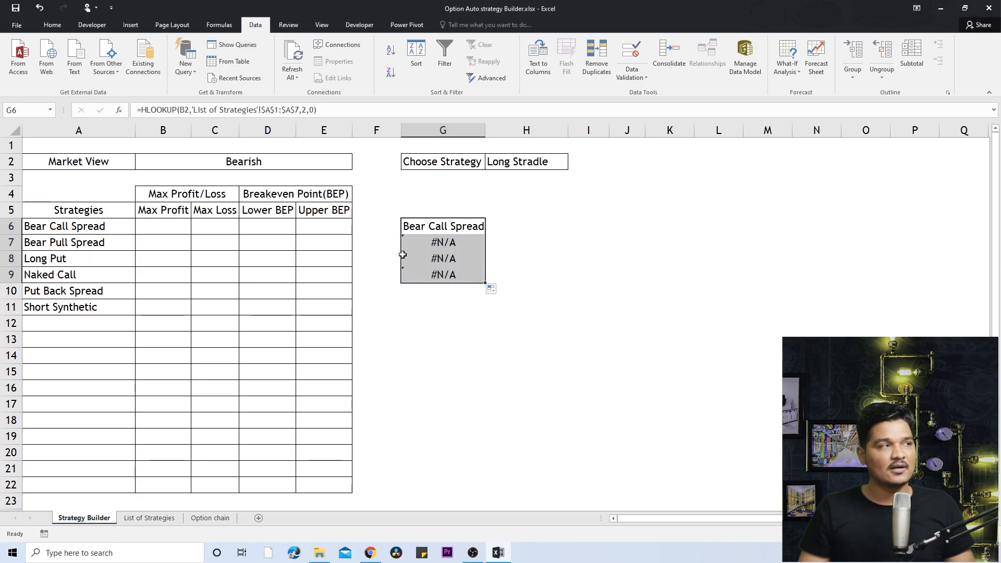
Examine how the lookup value reference shifts in the filled formulas from G6 through G9.
left_click(429, 241)
left_click(443, 227)
left_click(440, 260)
left_click(437, 278)
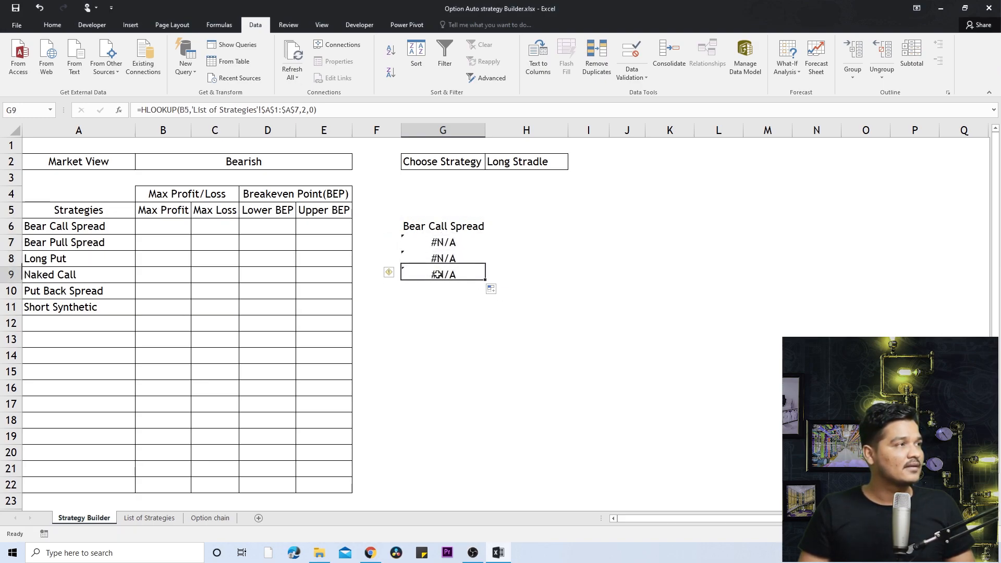
left_click(448, 233)
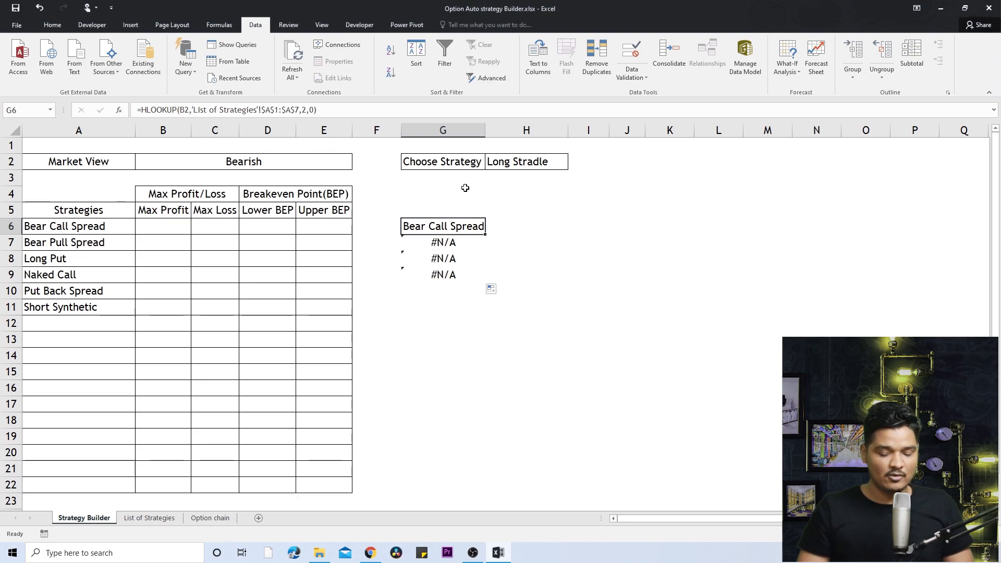
key("Down")
key("Down")
key("Up")
key("Up")
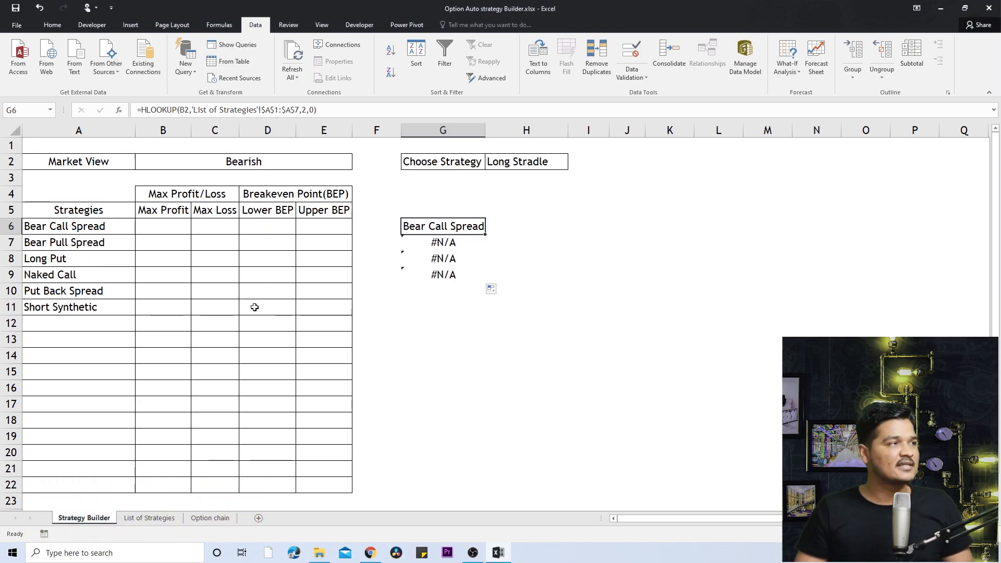
Make the lookup value in the G6 formula absolute as $B$2 and fill the formula down to G9.
left_click(189, 110)
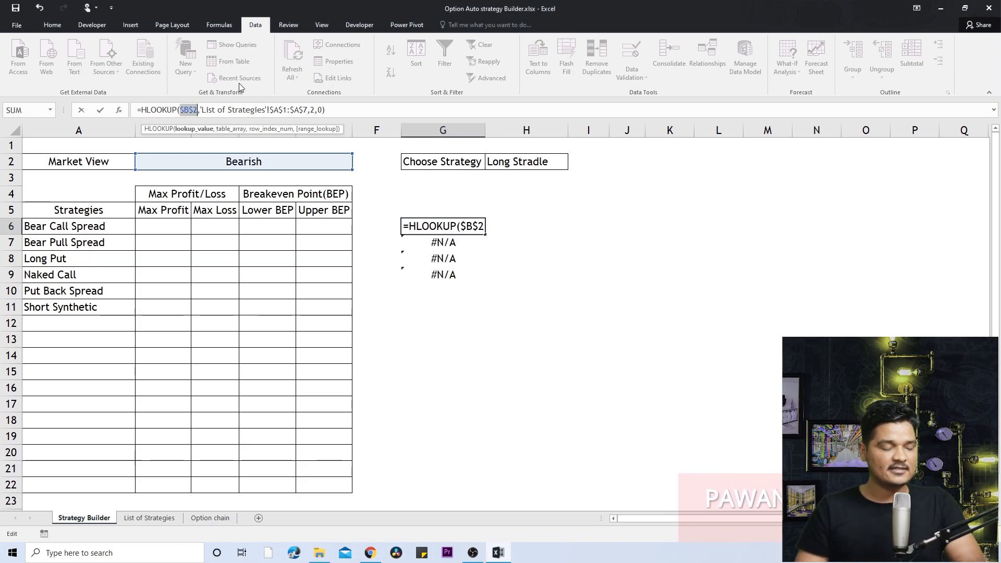
key("Return")
left_click(472, 233)
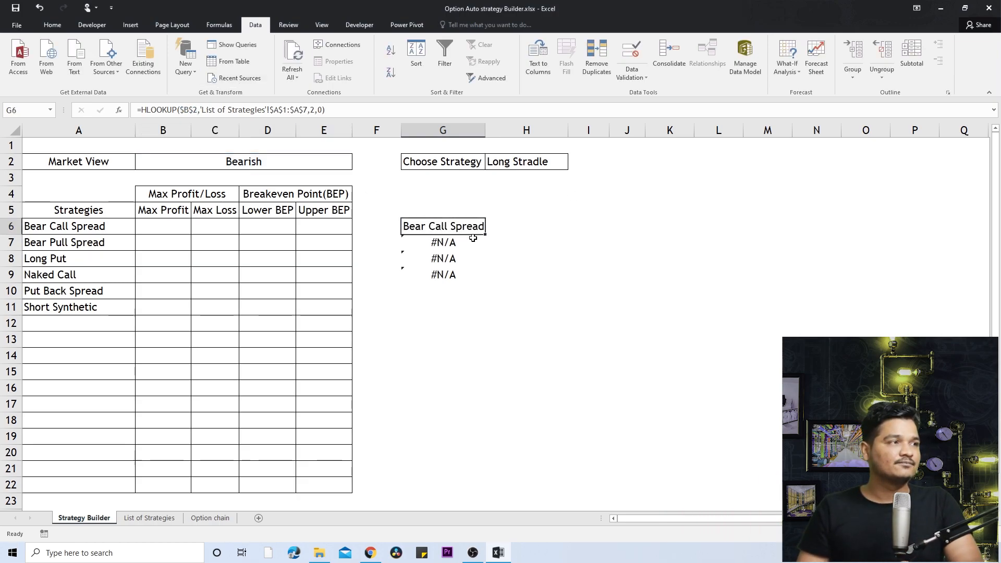
left_click_drag(487, 232, 486, 284)
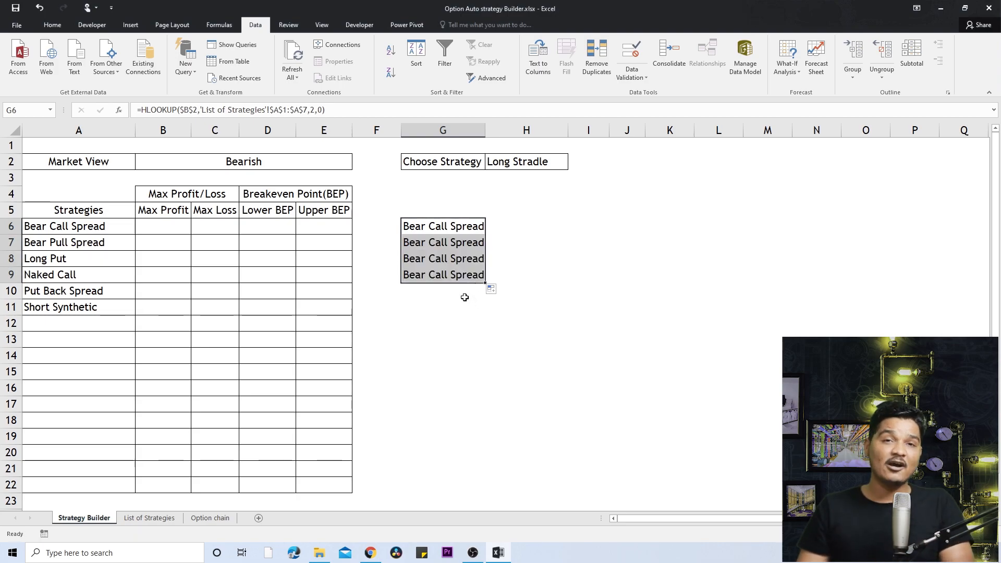
Compare the filled formulas in G6 and G7, focusing on the row index argument in G7.
left_click(459, 225)
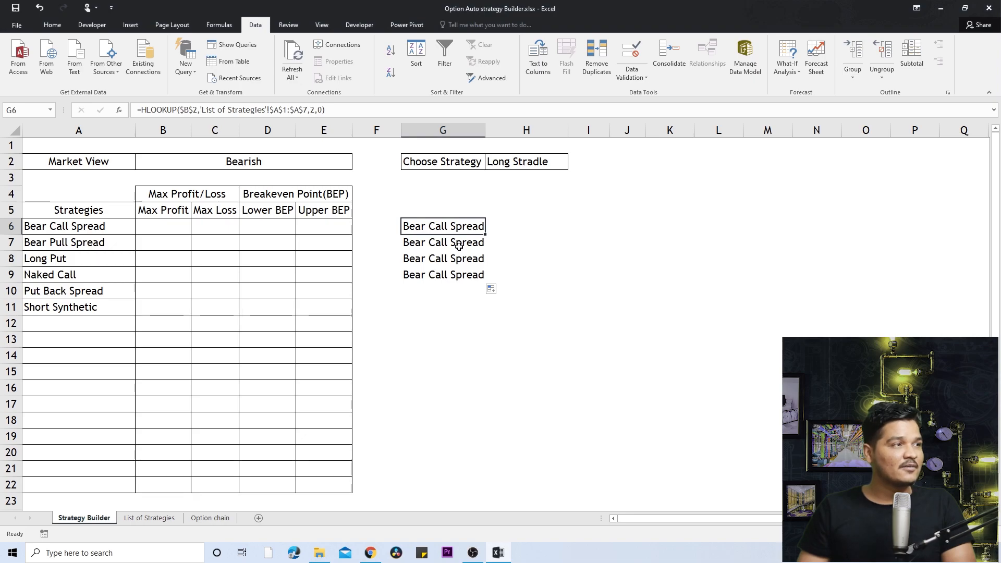
left_click(460, 246)
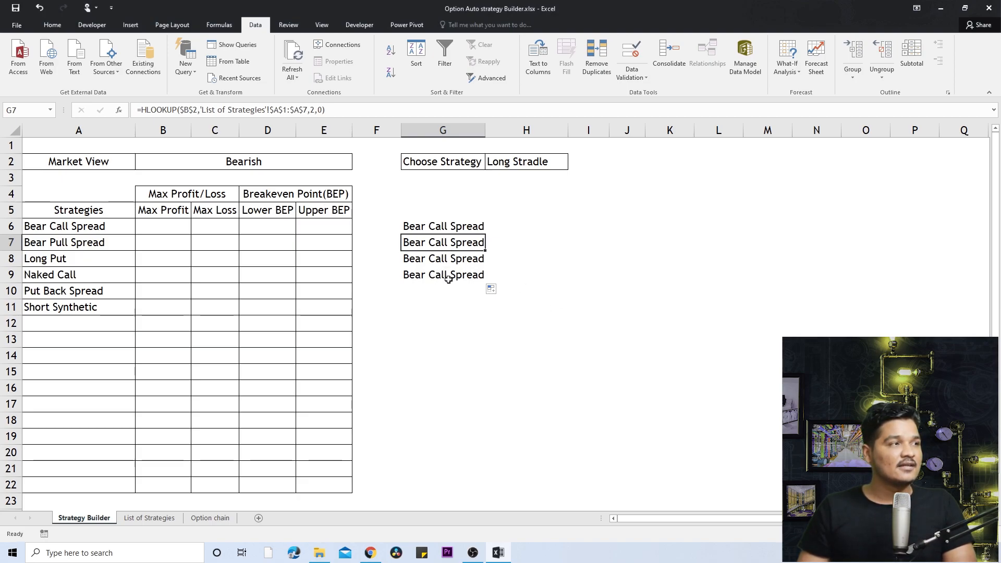
left_click(312, 110)
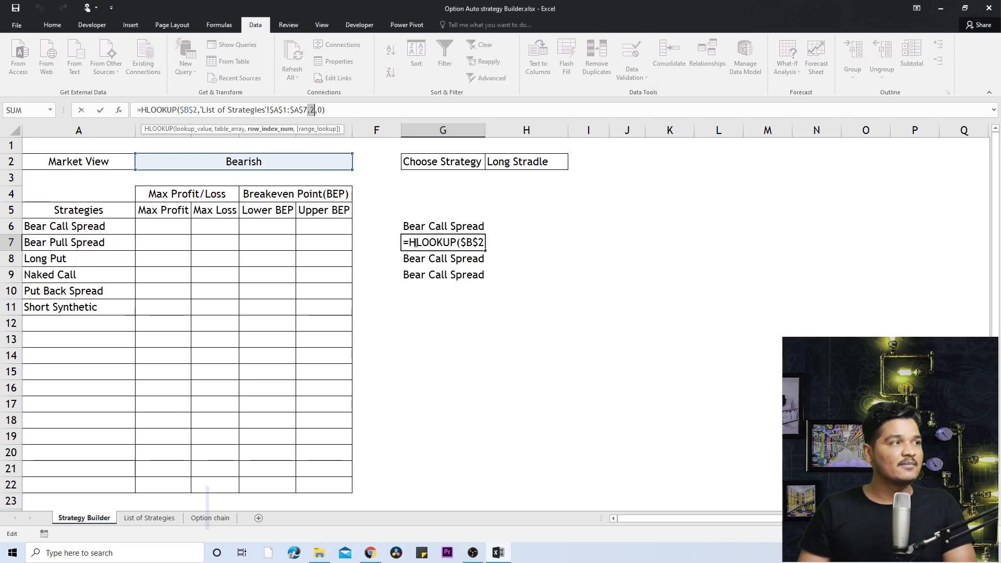
Check the order of the bearish strategies on the List of Strategies sheet, returning to the Strategy Builder sheet.
key("ctrl+Return")
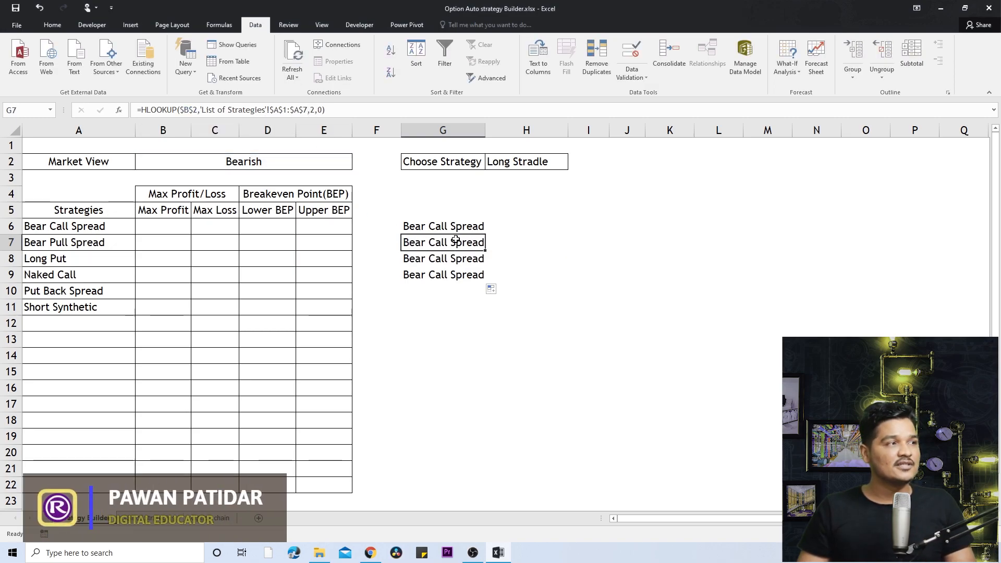
left_click(173, 520)
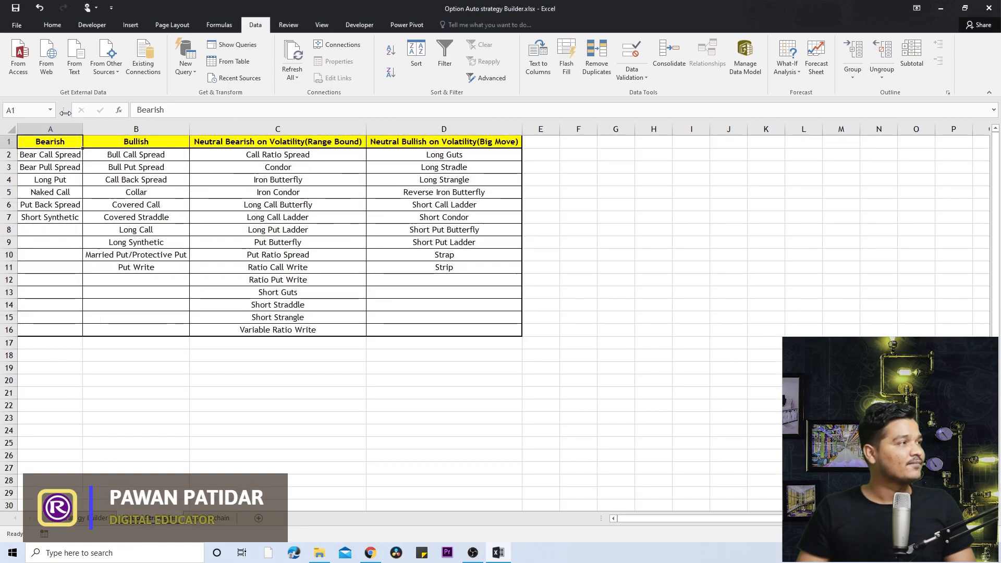
left_click(50, 168)
left_click(210, 518)
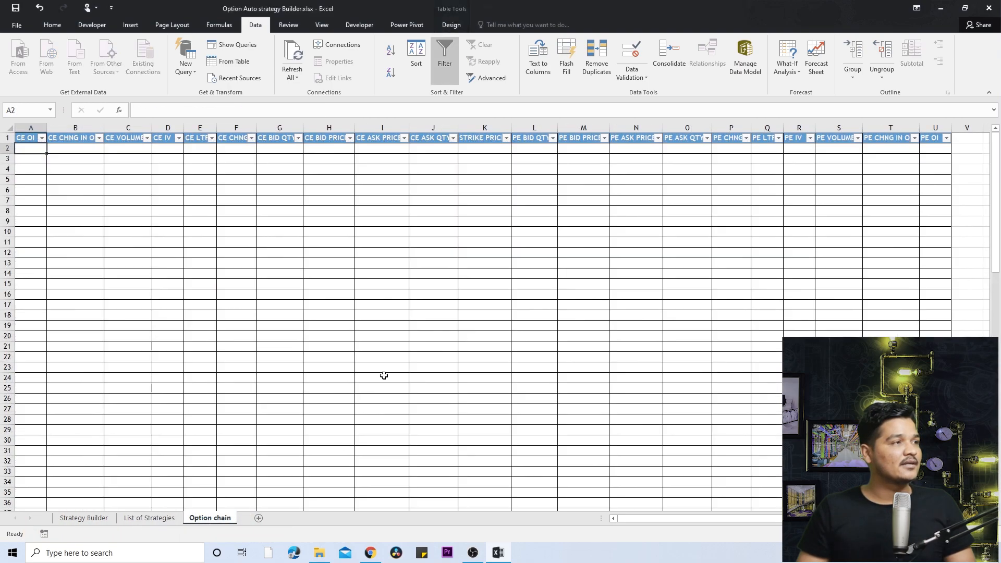
left_click(83, 518)
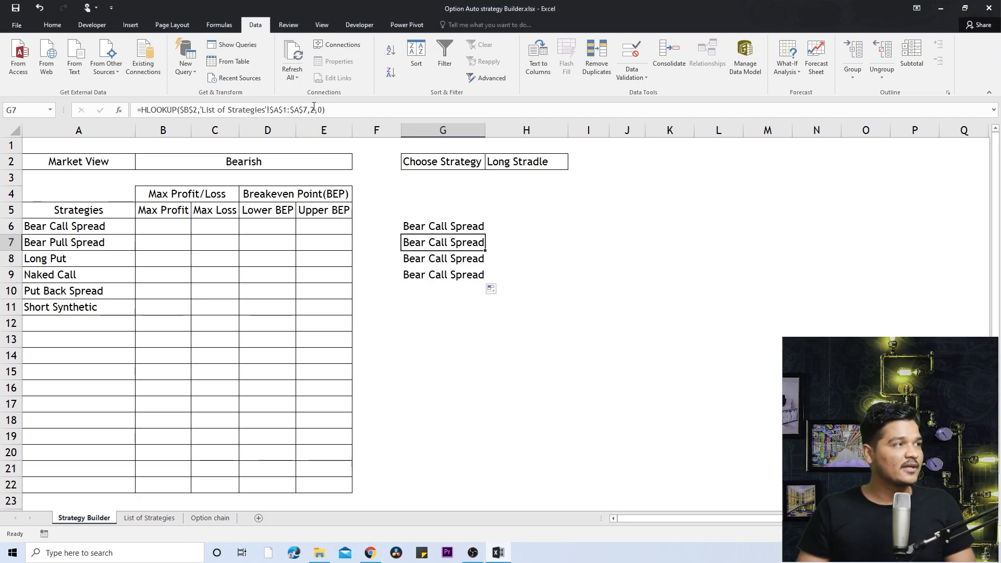
Set the row index argument of the HLOOKUP formula in G7 to 3.
left_click(352, 111)
key("Left")
key("Left")
key("Left")
key("BackSpace")
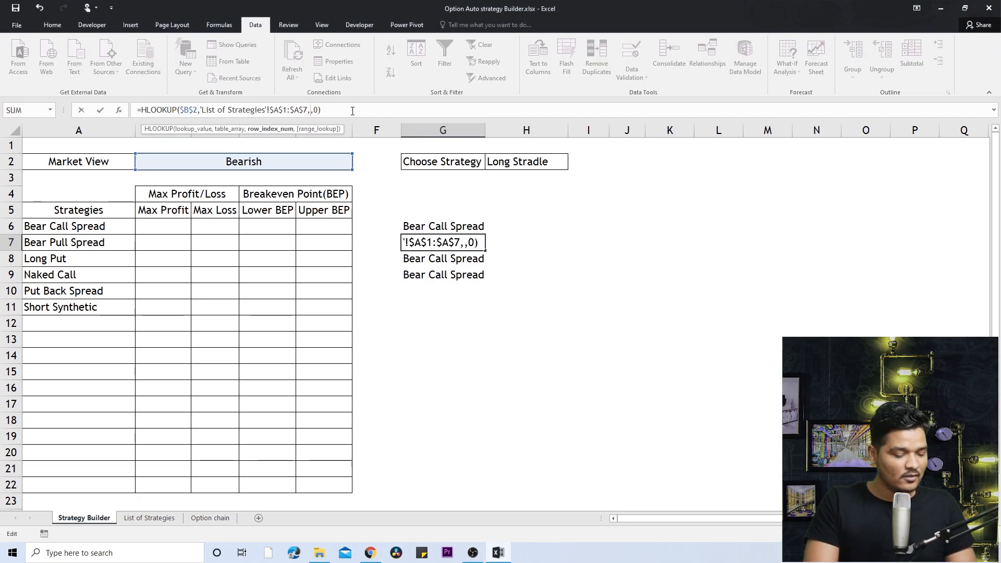
type("3")
key("Return")
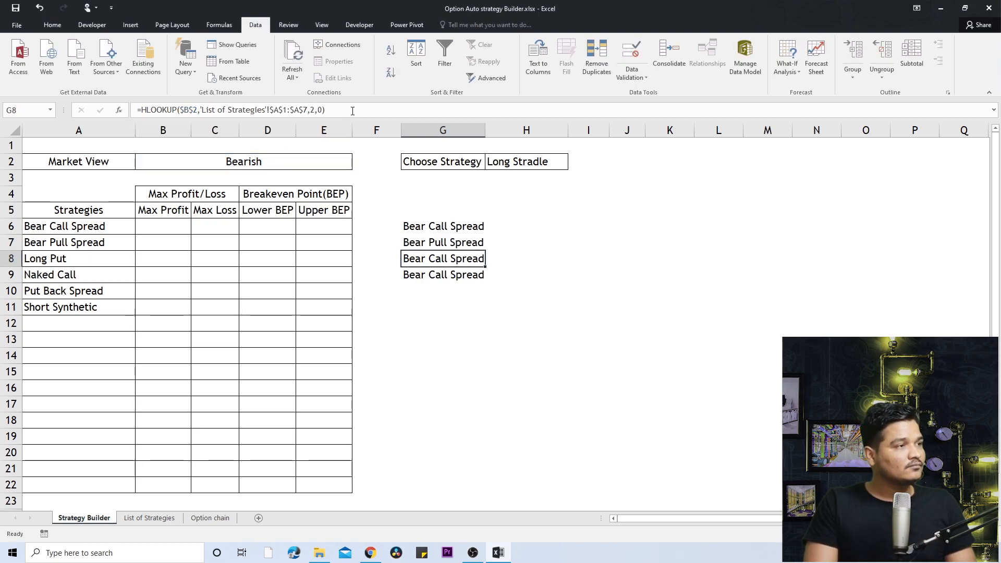
Set the row index argument of the HLOOKUP formula in G8 to 4 and compare it with the G6 formula.
left_click(316, 110)
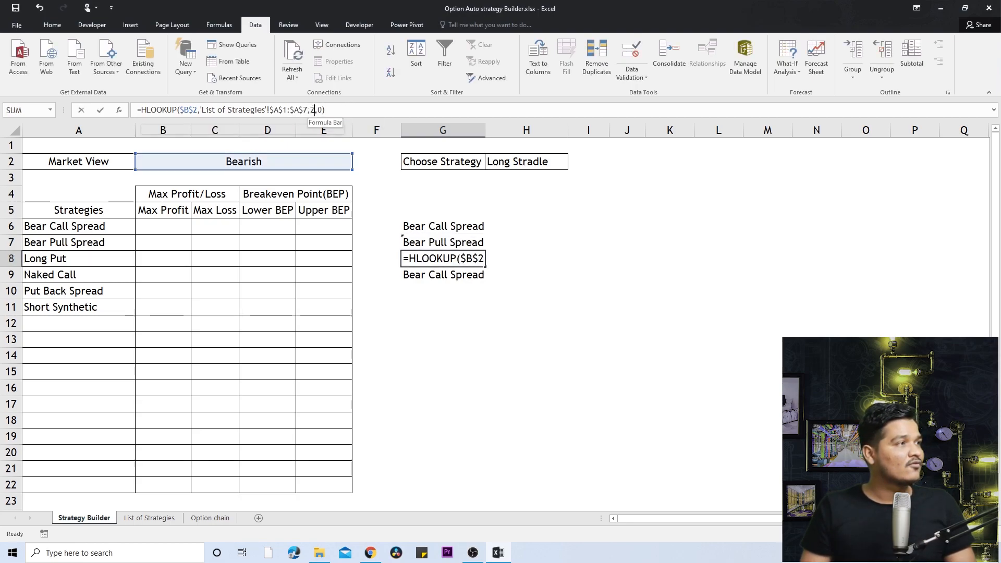
key("Left")
key("BackSpace")
type("4")
key("Return")
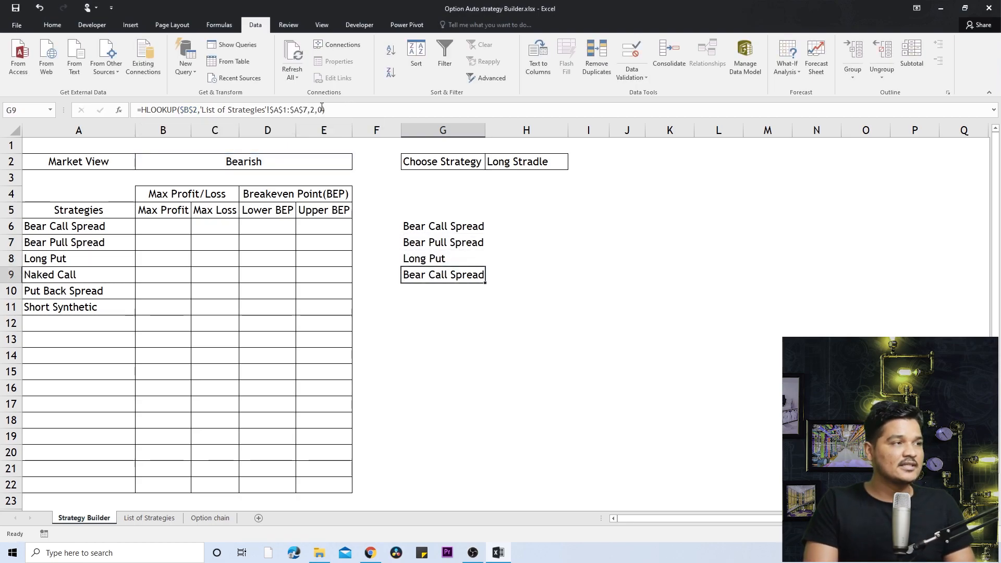
key("Up")
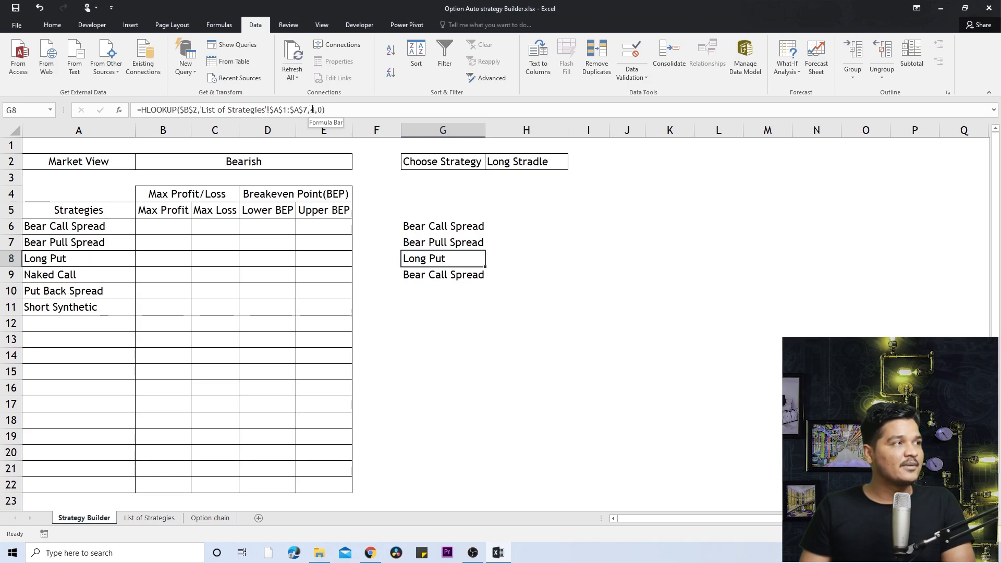
left_click(465, 229)
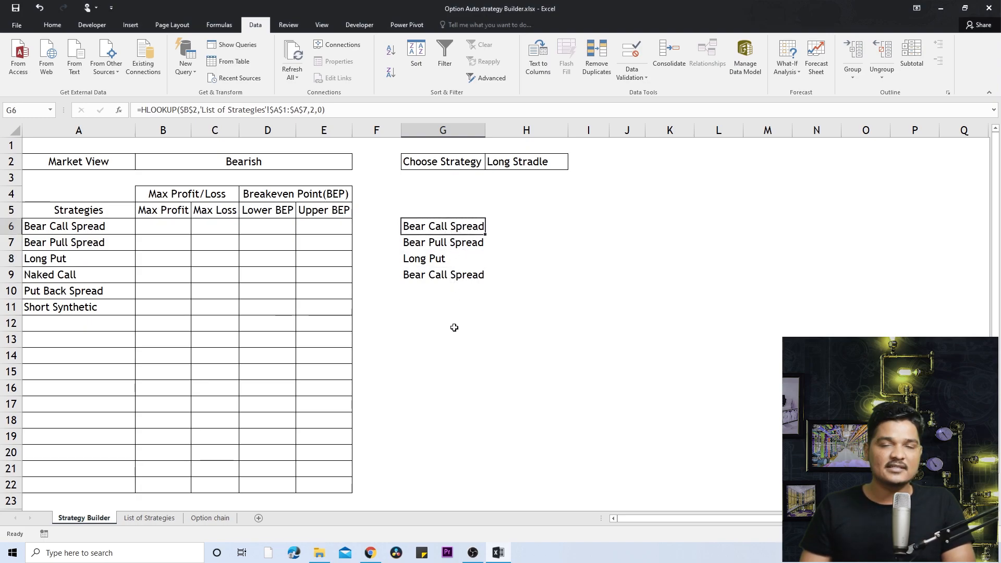
Enter =ROWS(G6) in H6 and fill the formula down to H8.
left_click(537, 227)
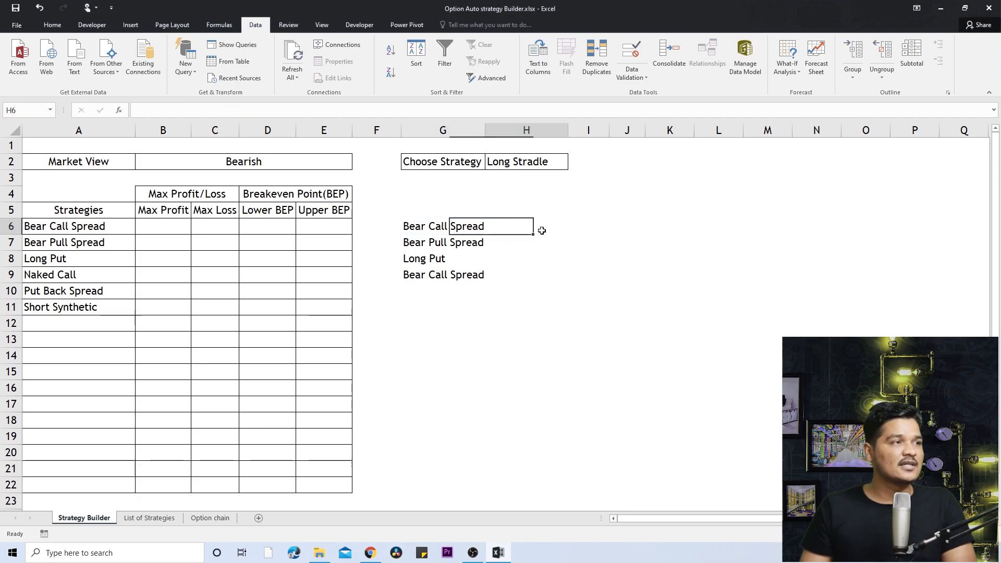
type("=ROWS")
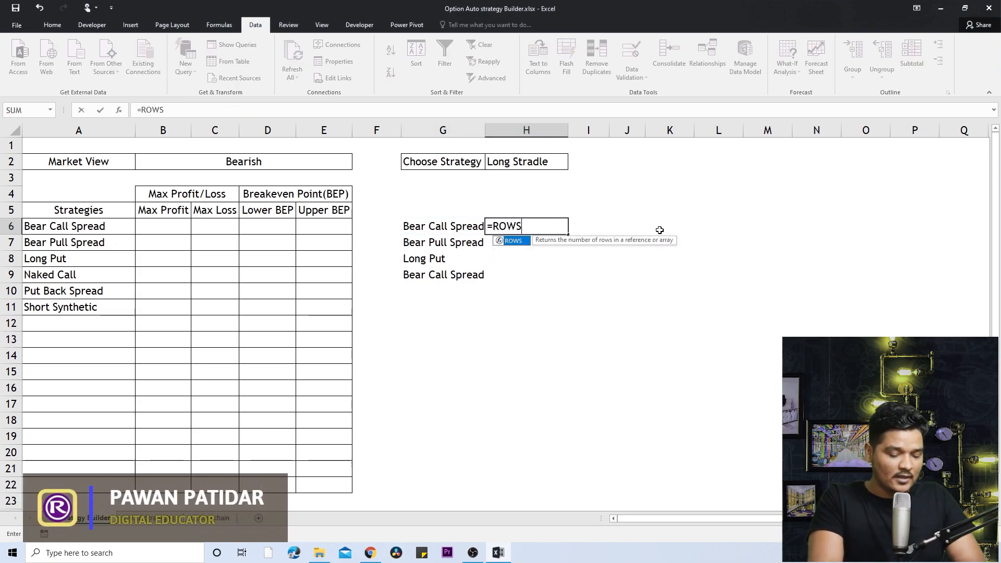
type("()")
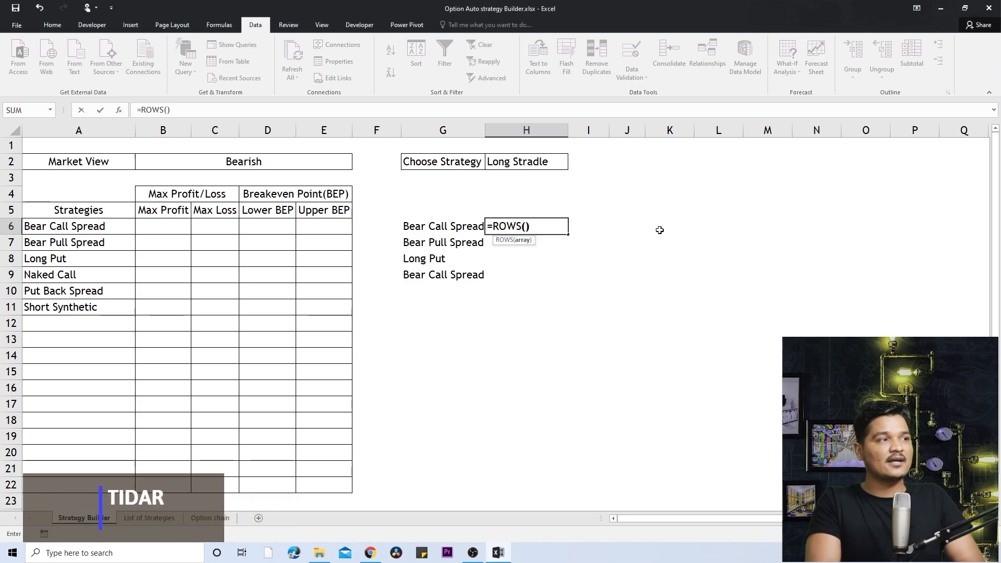
left_click(526, 227)
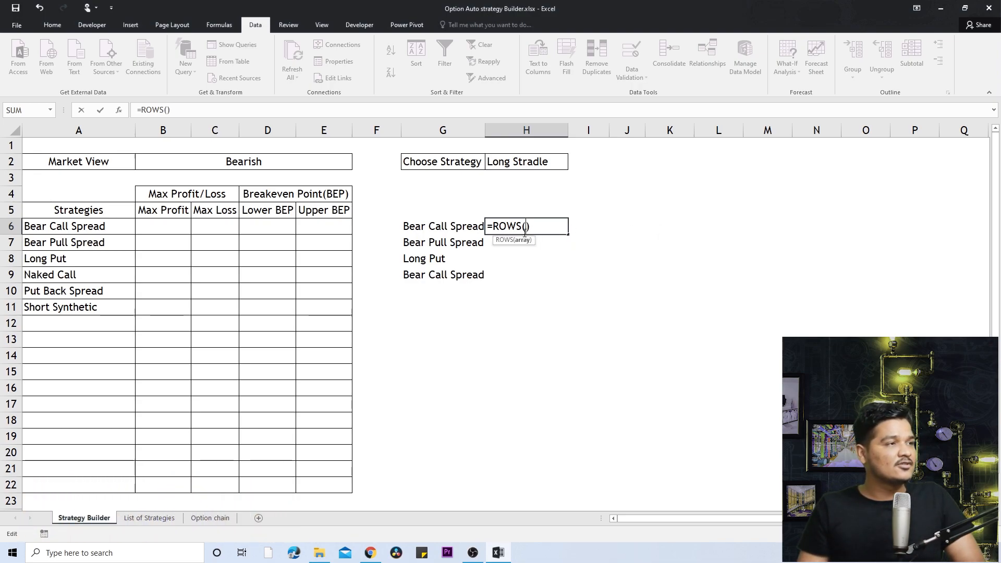
left_click(444, 224)
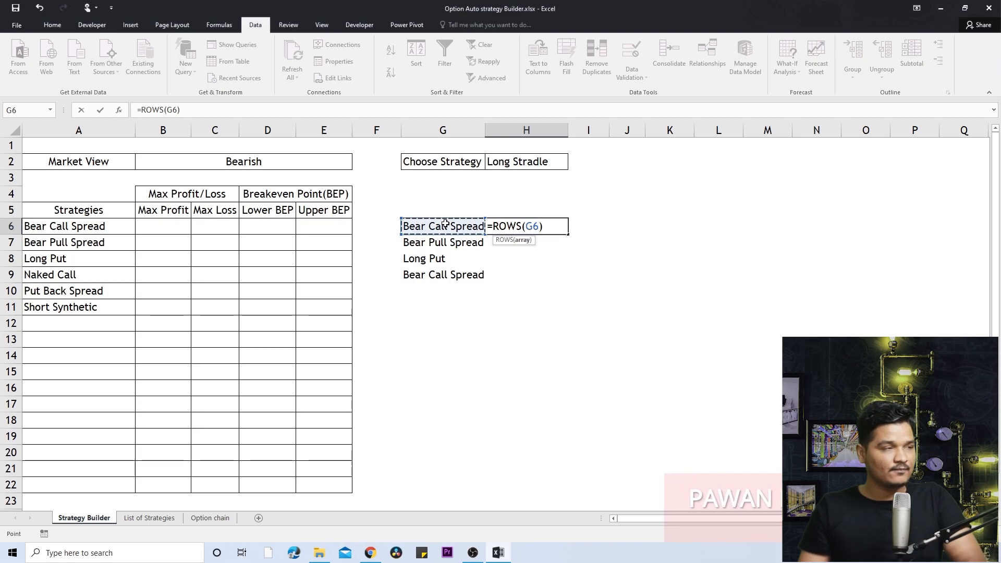
key("Return")
left_click(541, 223)
left_click_drag(569, 230, 565, 267)
Review the filled ROWS formulas beside the strategies and clear H7:H8.
left_click(558, 244)
left_click(438, 242)
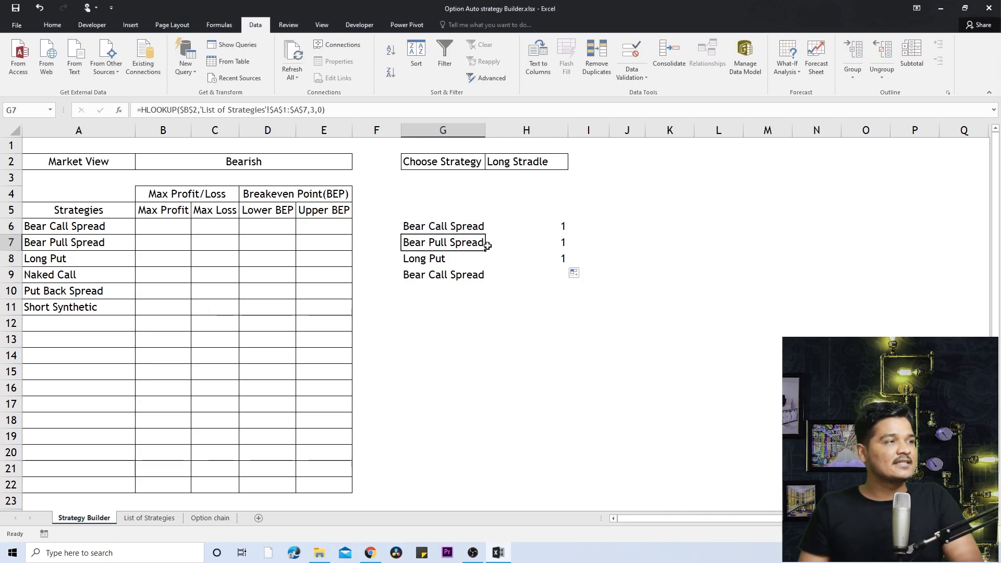
left_click(521, 244)
left_click(555, 231)
left_click_drag(555, 243, 558, 260)
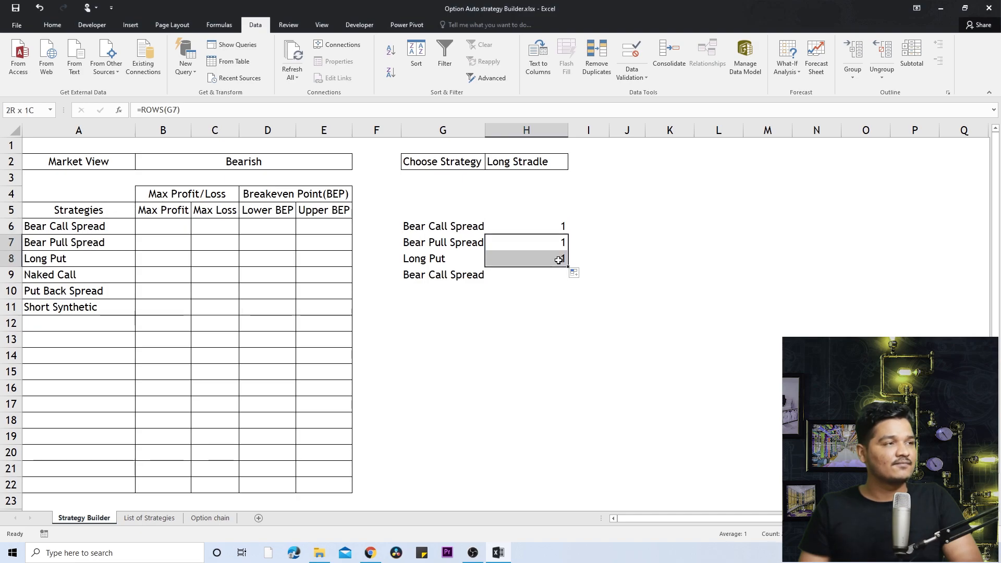
key("Delete")
Extend the ROWS range in H6 so the formula reads =ROWS(G6:G10).
left_click(548, 228)
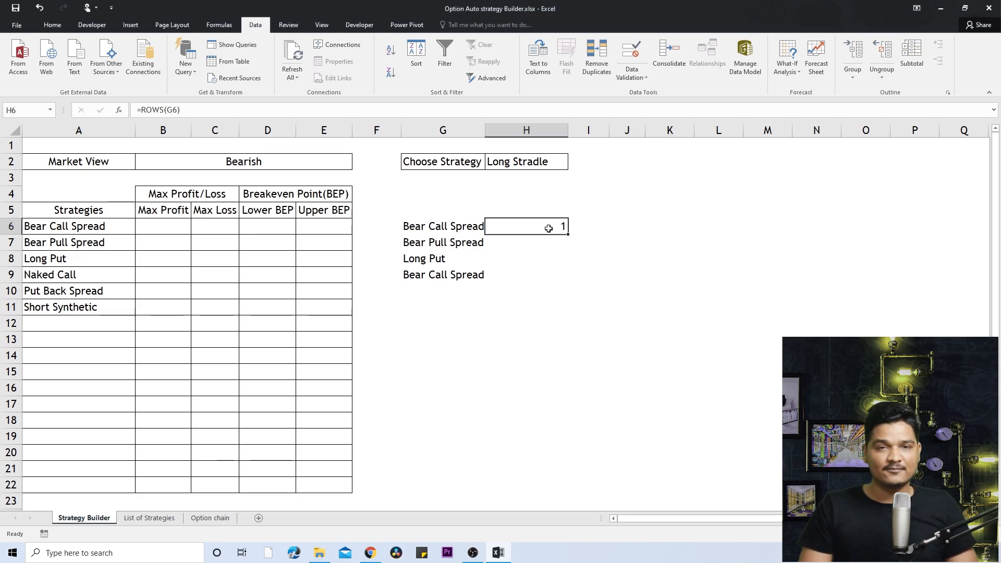
left_click(177, 110)
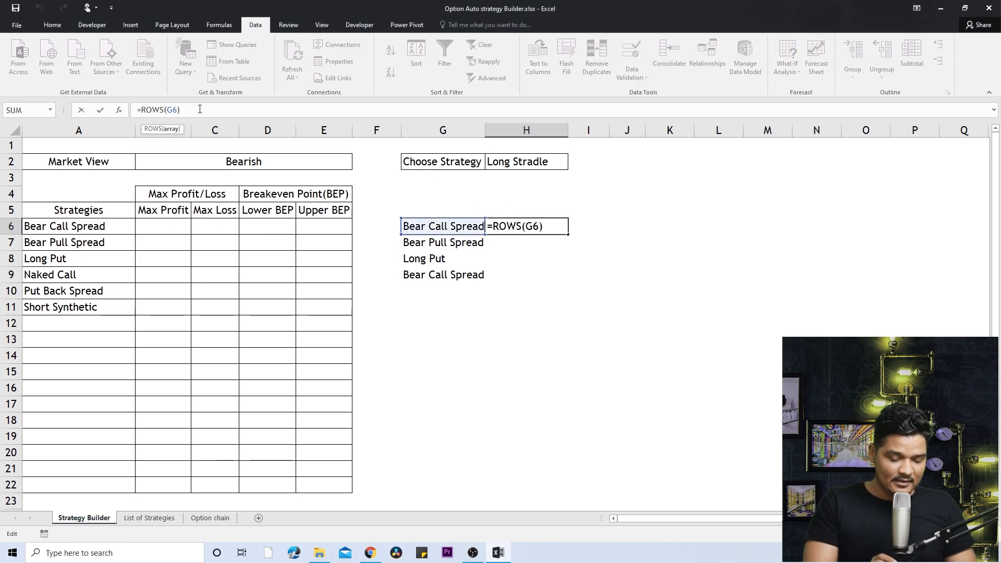
type(":")
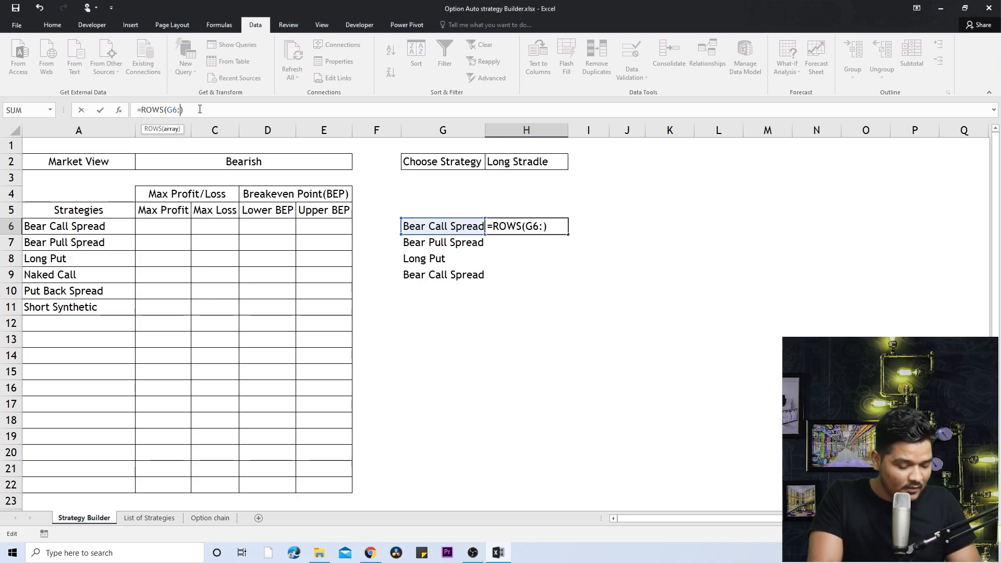
type("G10")
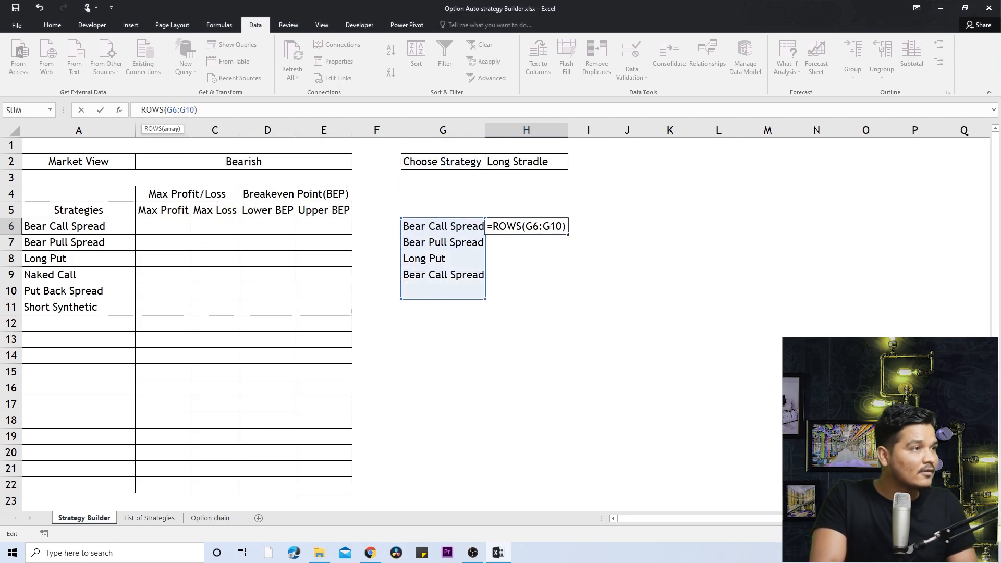
type(")")
key("Return")
key("Up")
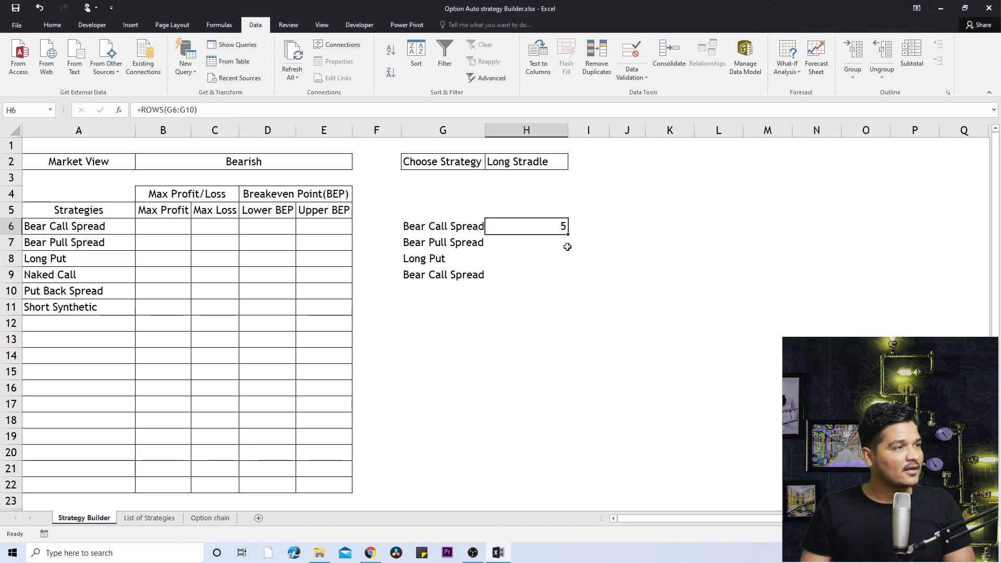
Fill the H6 formula down to H7 and compare the ranges in the two formulas.
left_click_drag(567, 235, 567, 250)
left_click(537, 242)
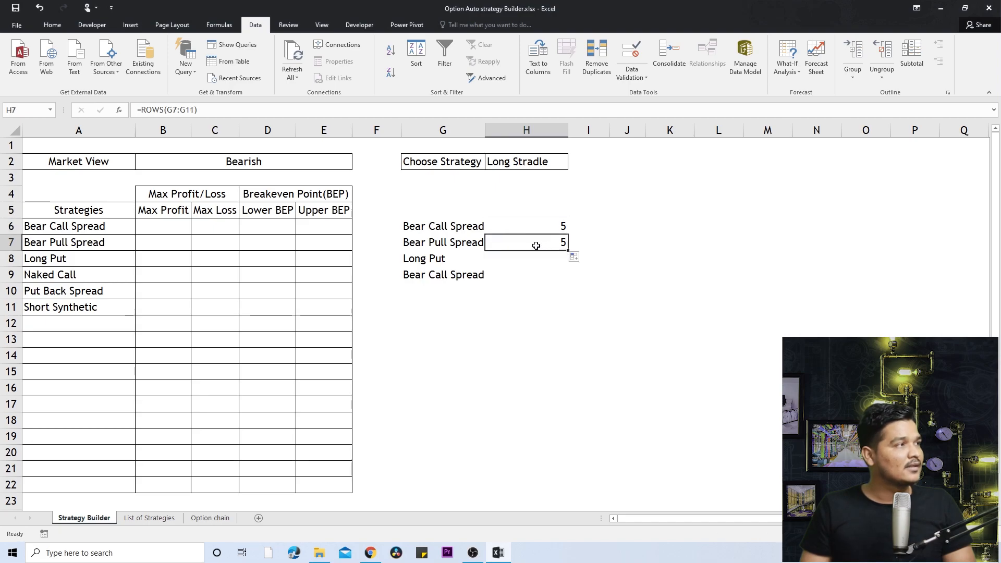
left_click(510, 228)
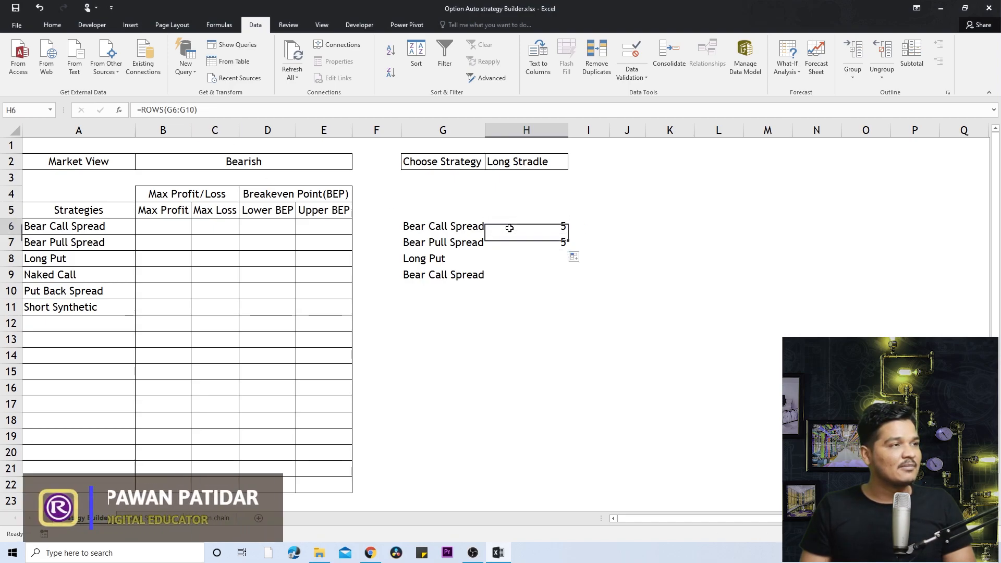
left_click(521, 242)
left_click(525, 229)
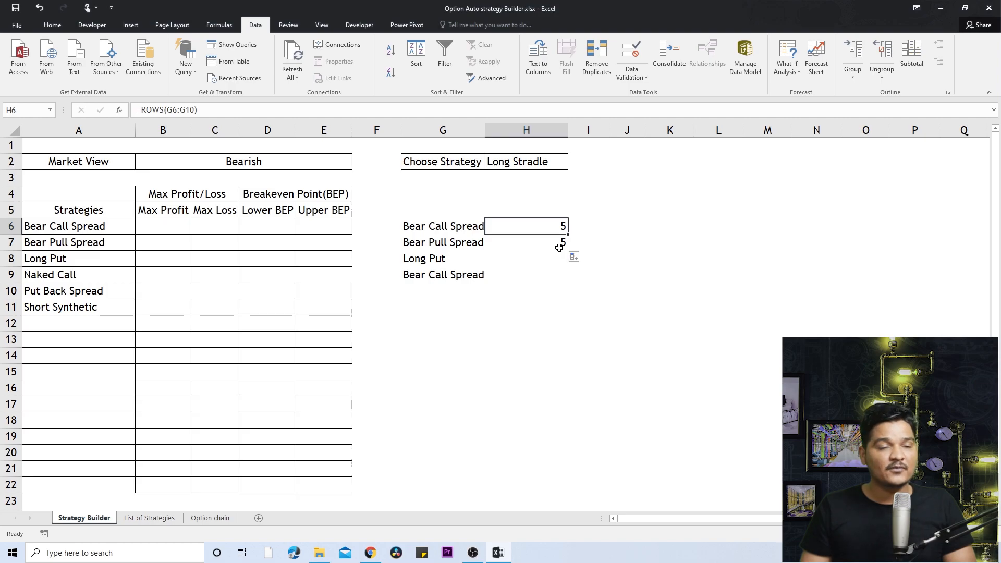
Reduce the formula in H6 to =ROWS(G6) and fill it down to H7.
left_click(181, 110)
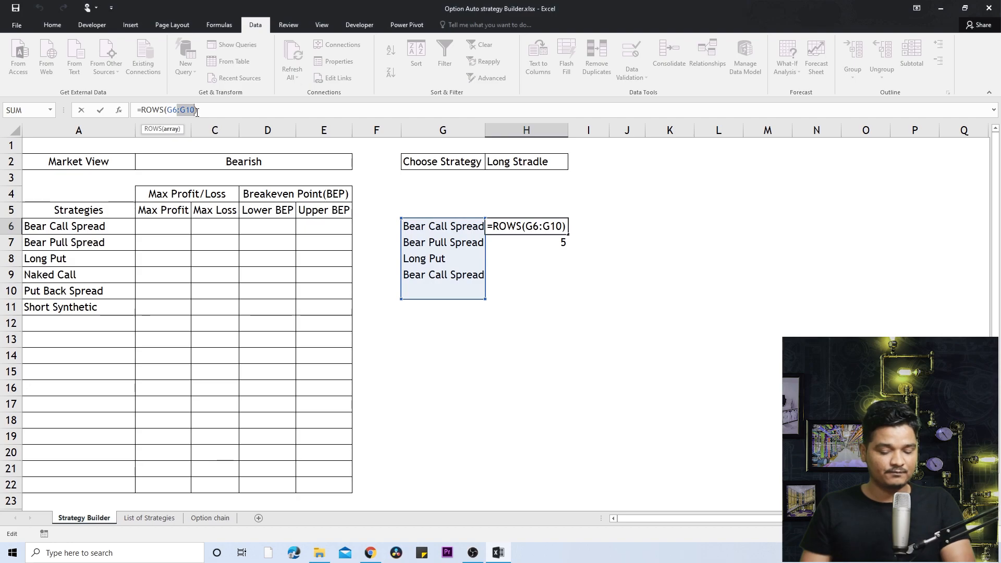
key("BackSpace")
key("Return")
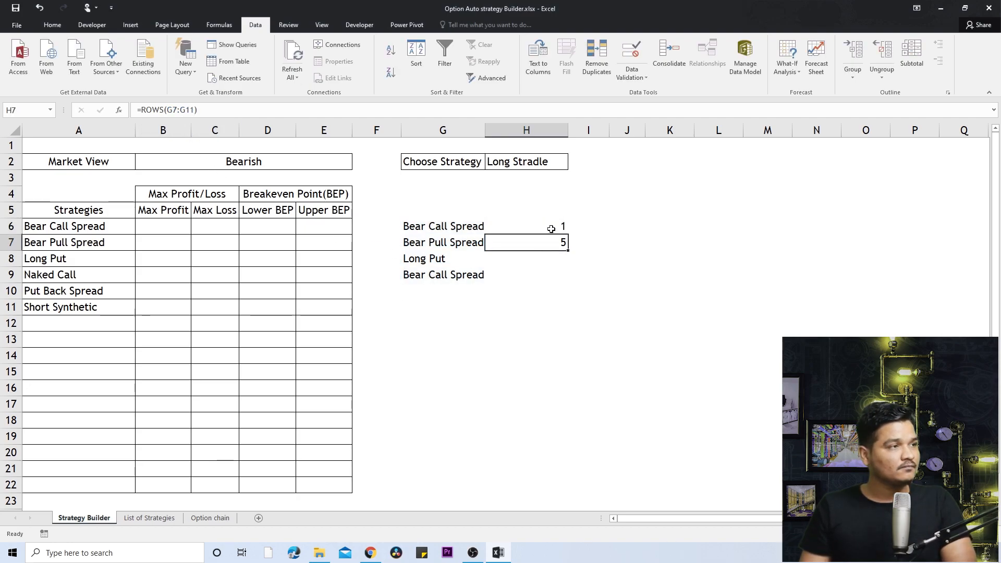
left_click(554, 225)
left_click_drag(567, 234, 561, 245)
left_click(560, 245)
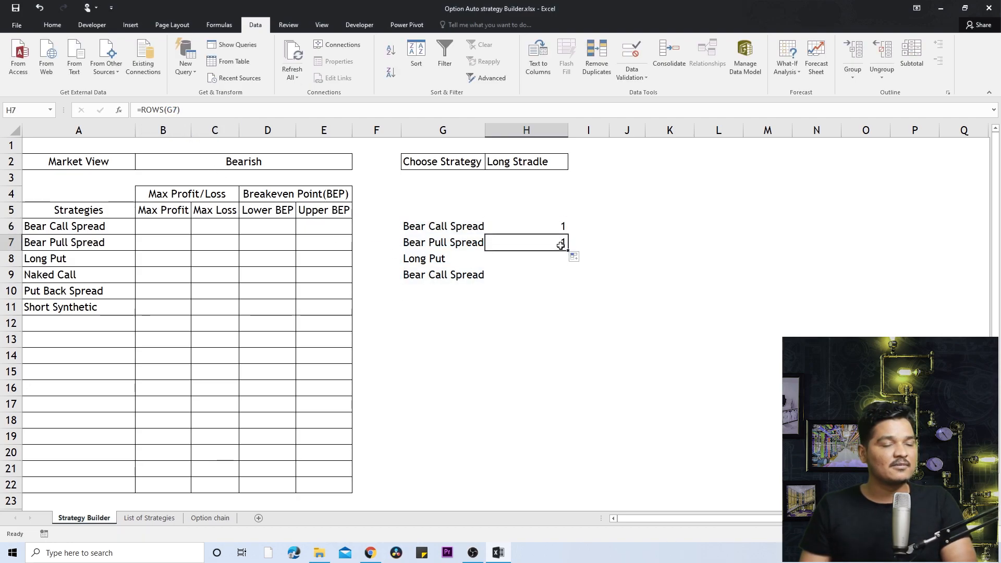
Change the H6 formula to =ROWS(G6:G7).
left_click(554, 228)
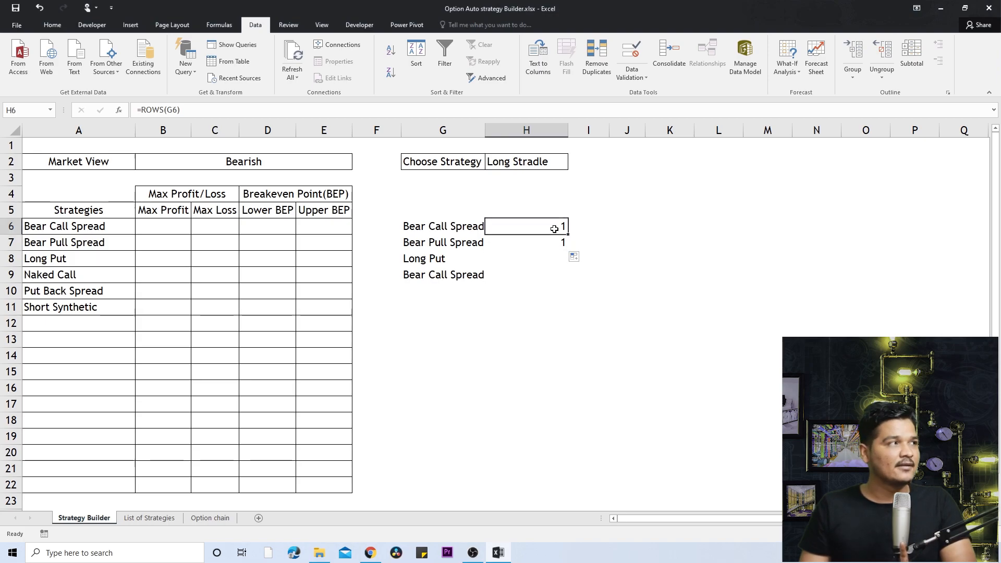
left_click(178, 112)
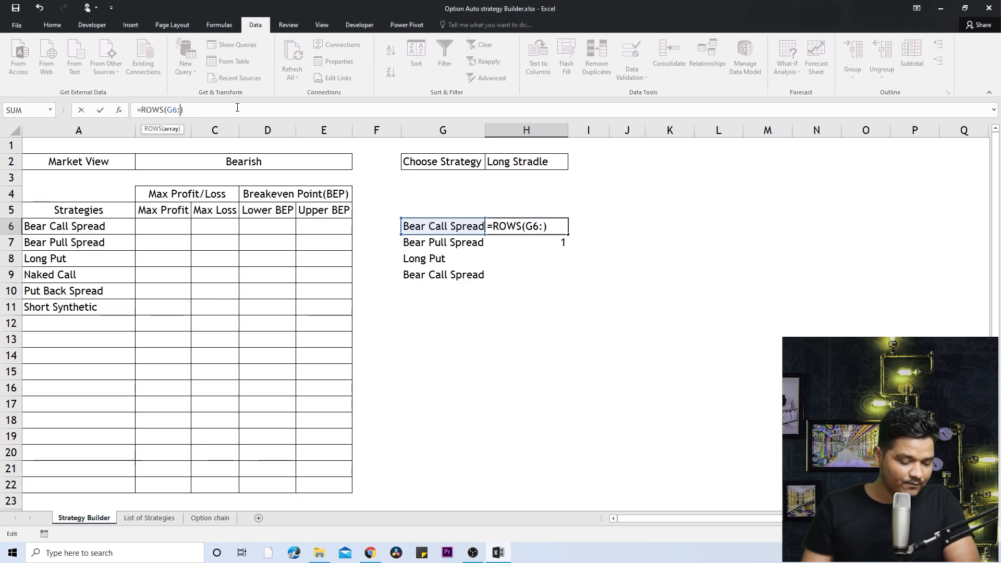
type(":G")
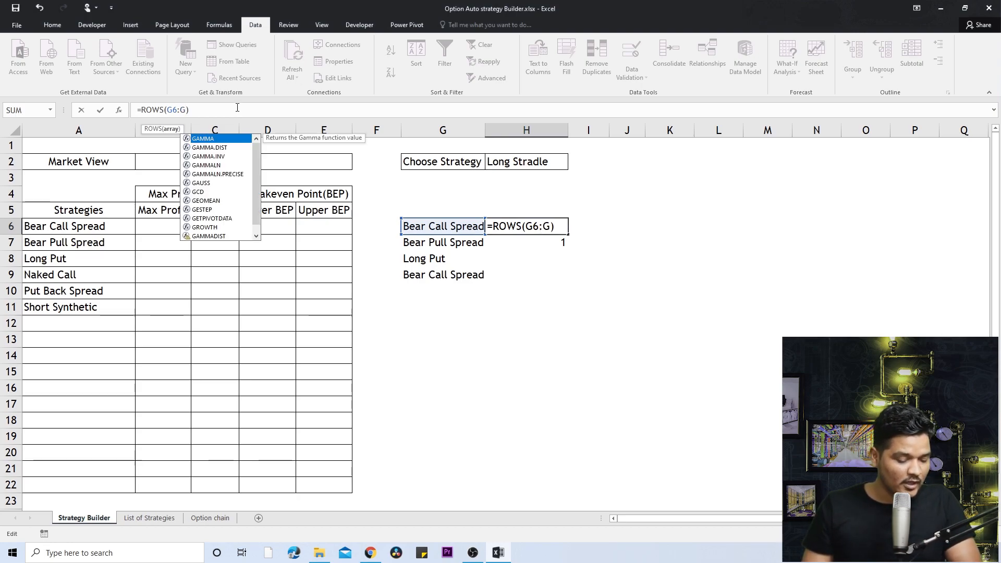
type("7")
key("Return")
Make the range start in the H6 formula absolute as $G$6 and fill the formula down to H8.
left_click(528, 223)
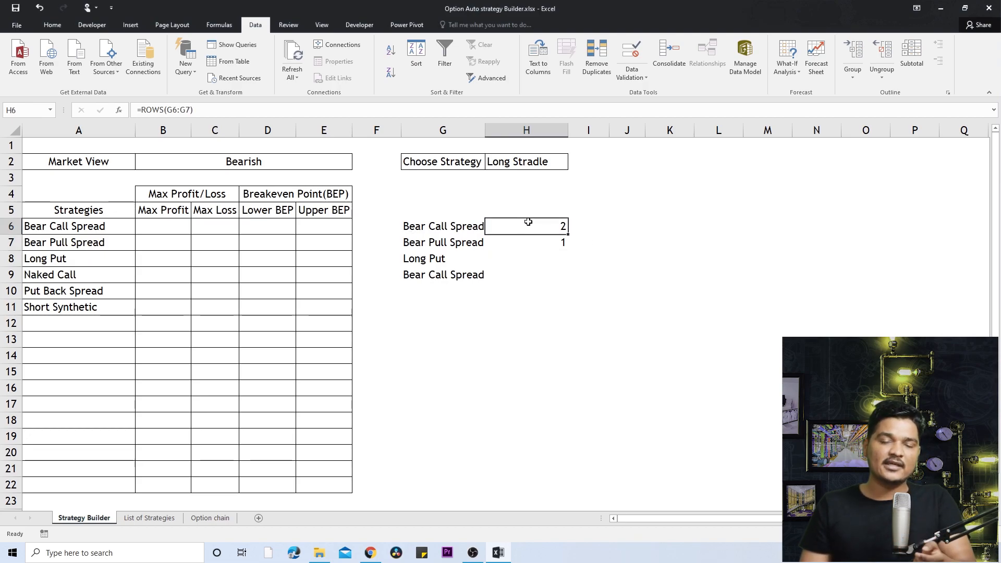
left_click(178, 110)
key("F4")
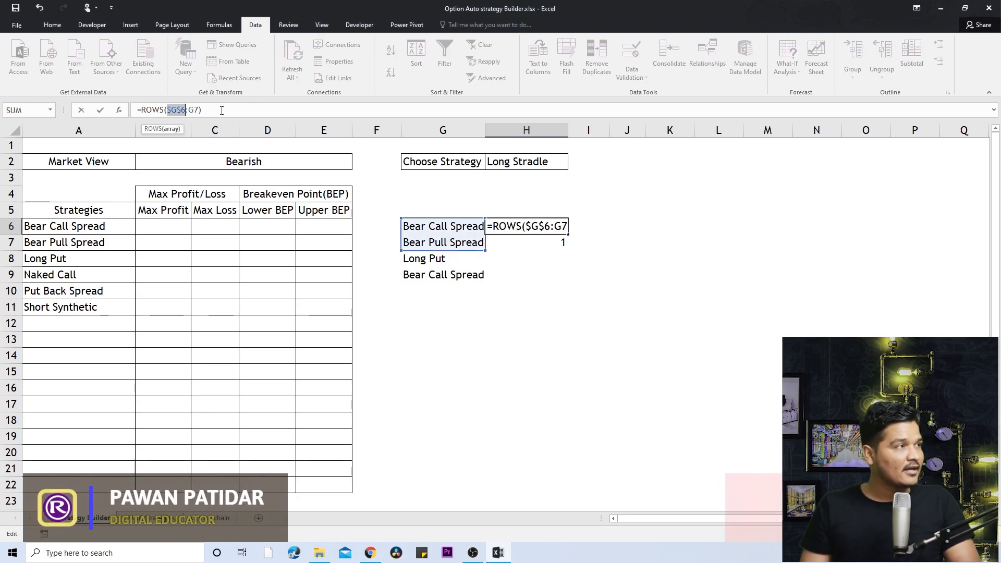
key("Return")
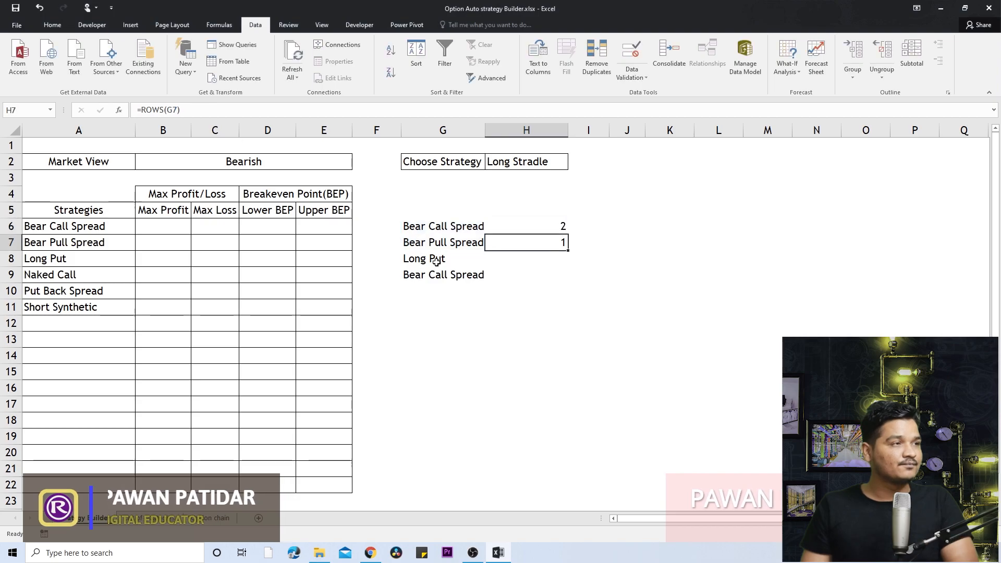
left_click(541, 225)
left_click_drag(569, 235, 567, 265)
left_click(559, 228)
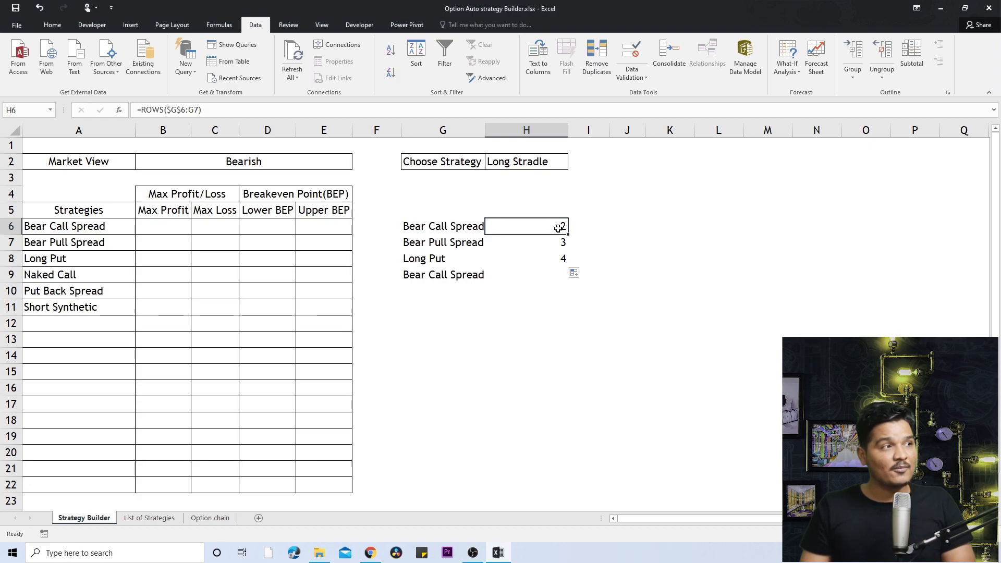
Compare the formulas in G6 and H6 and copy the ROWS($G$6:G7) expression from H6.
left_click(412, 225)
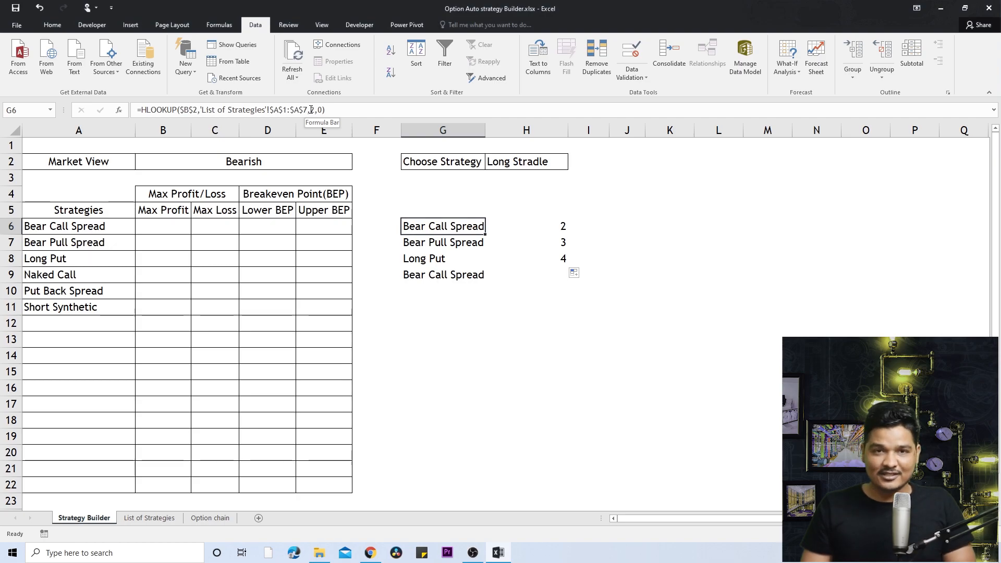
left_click(514, 224)
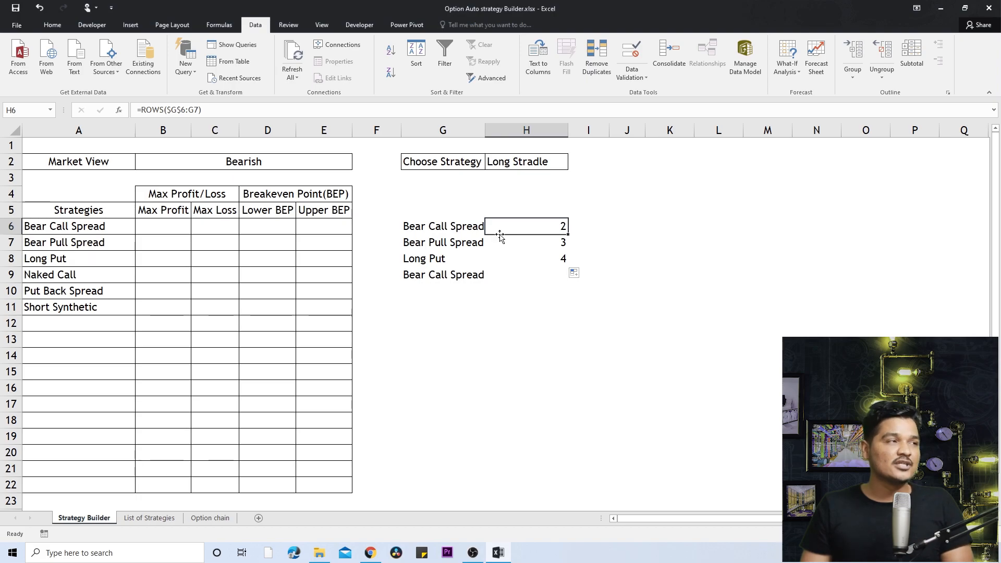
left_click(461, 229)
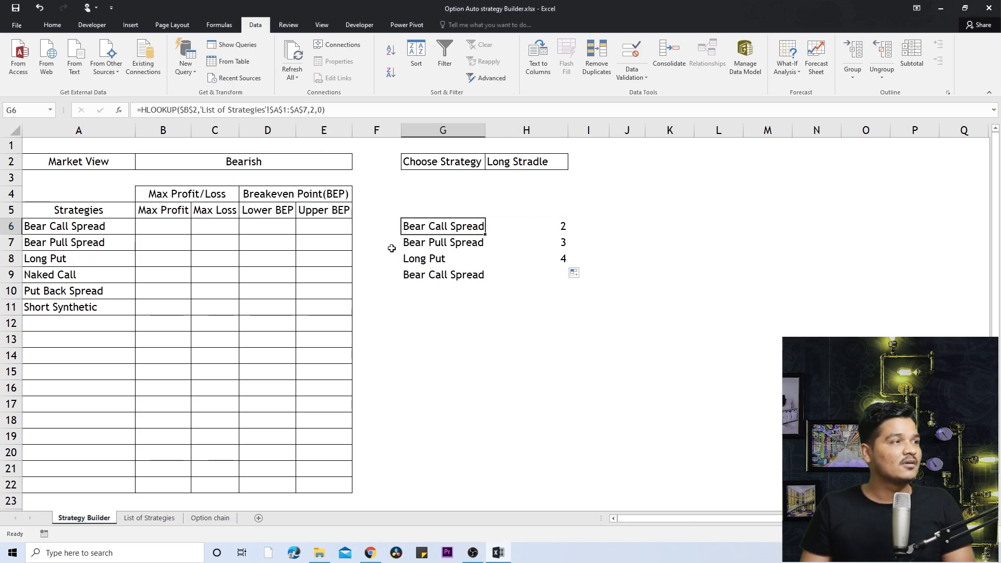
left_click(505, 224)
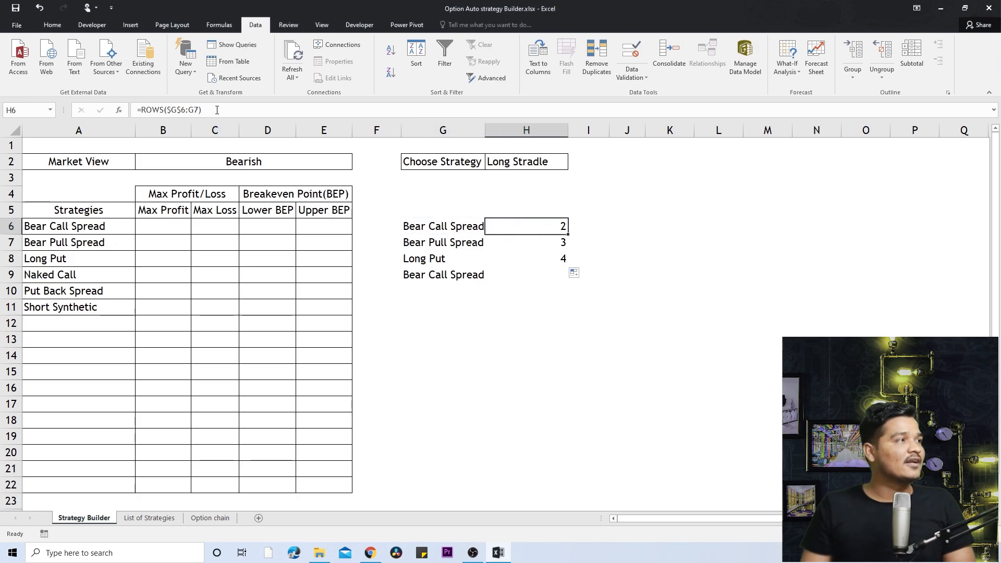
key("F2")
left_click_drag(1, 111, 36, 122)
left_click_drag(155, 139, 148, 113)
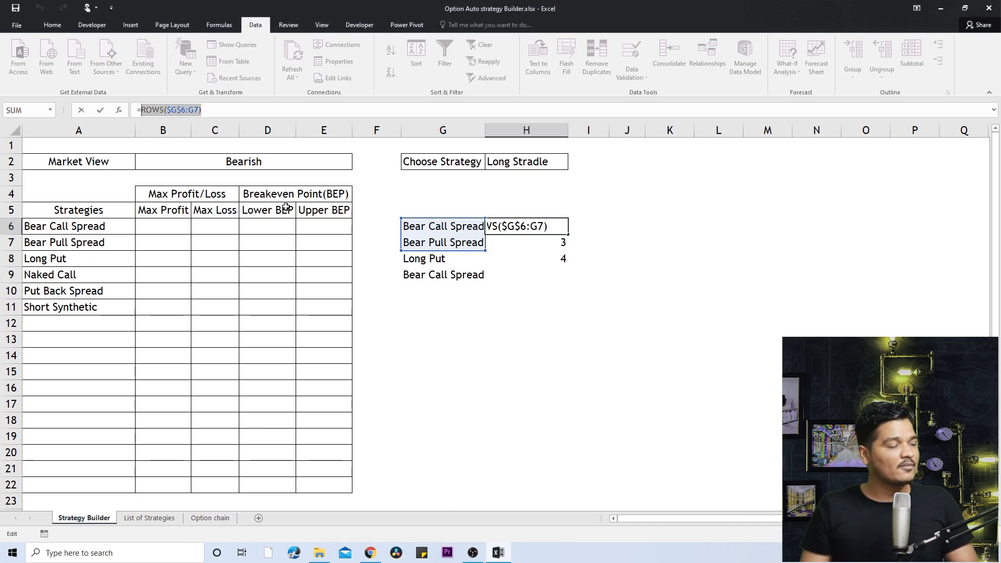
key("Escape")
Replace the row index number 2 in the G6 HLOOKUP formula with ROWS($G$6:G7).
left_click(433, 227)
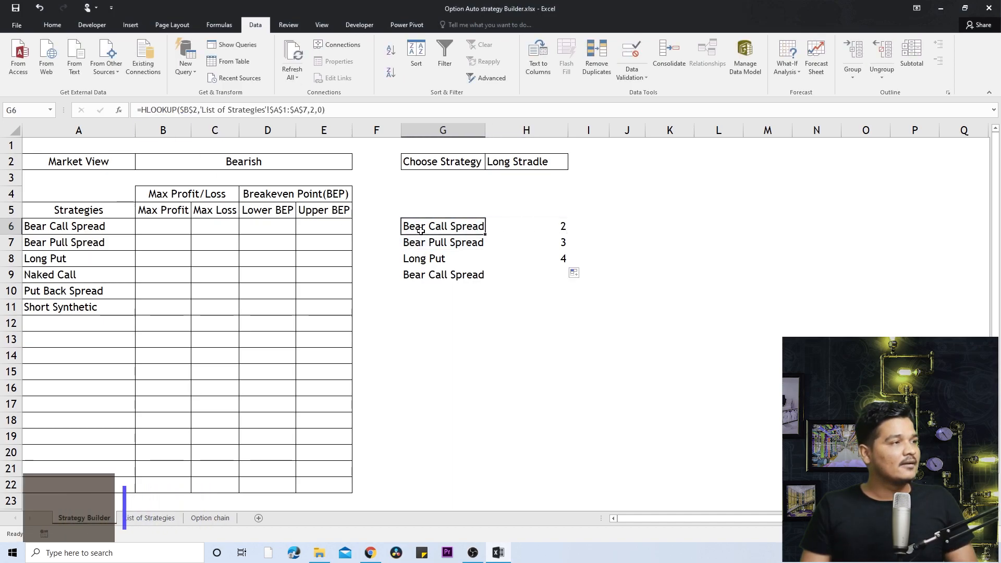
left_click(312, 109)
double_click(311, 109)
type("ROWS($G$6:G7)")
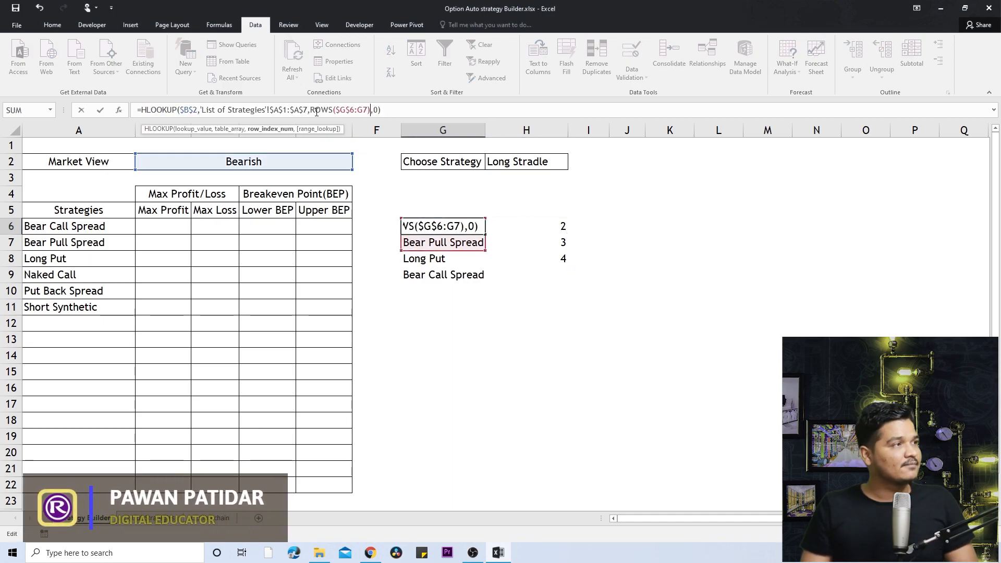
key("Return")
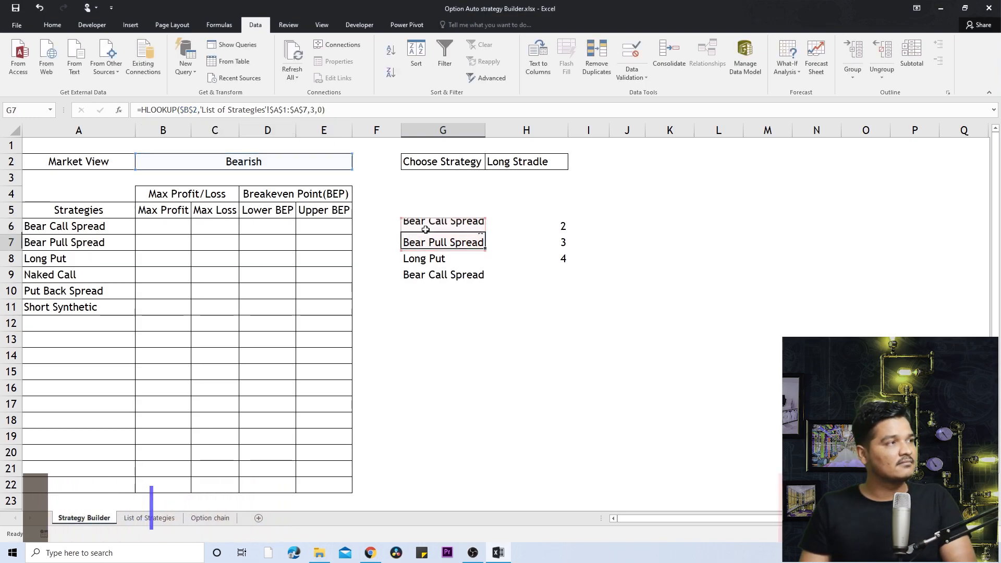
Fill the G6 HLOOKUP formula down through G18.
left_click(465, 219)
left_click_drag(485, 234, 489, 286)
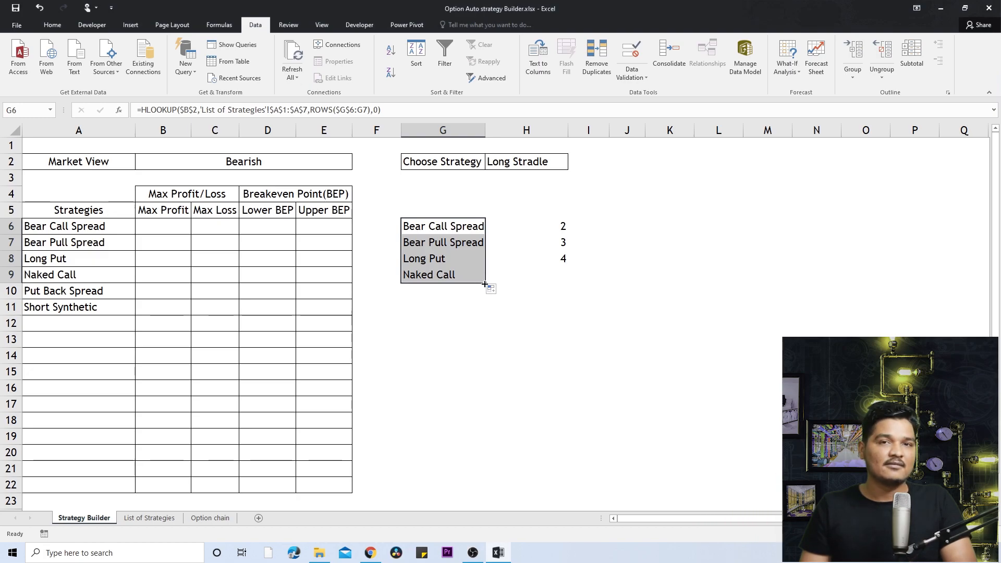
left_click_drag(484, 284, 485, 411)
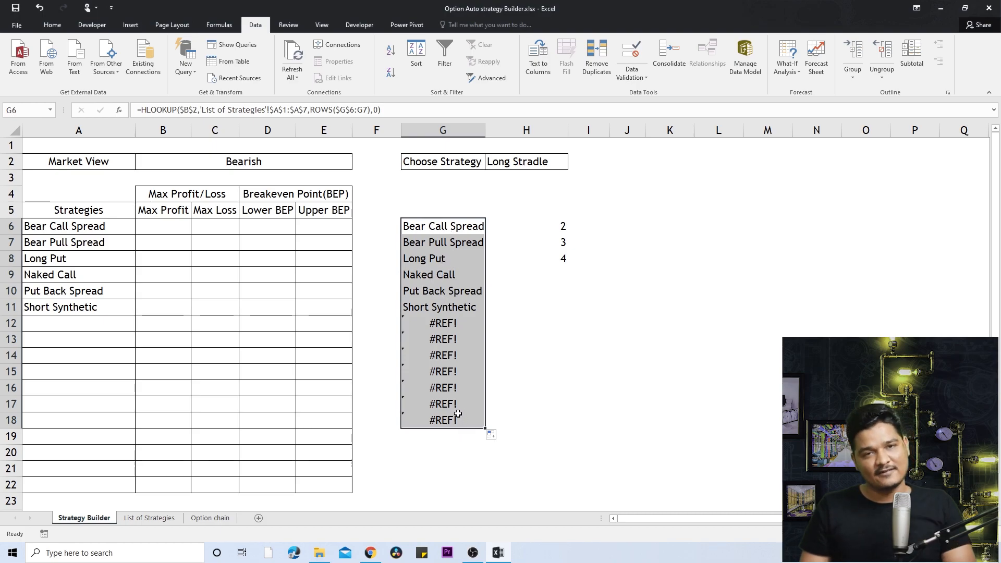
Wrap the G6 HLOOKUP formula in IFERROR with an empty string "" as the fallback and fill it down to G18.
left_click(434, 226)
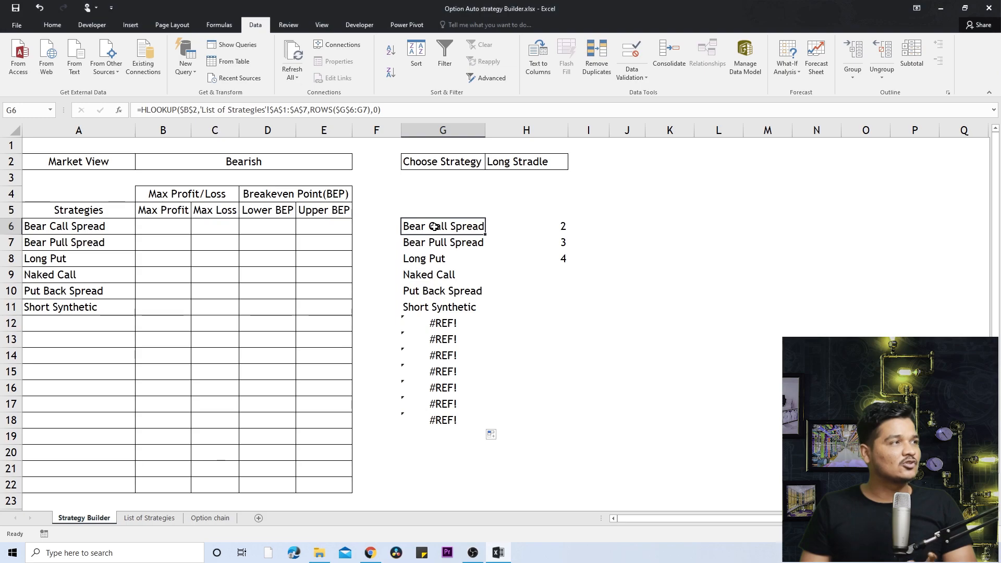
left_click(142, 109)
type("IFERRO")
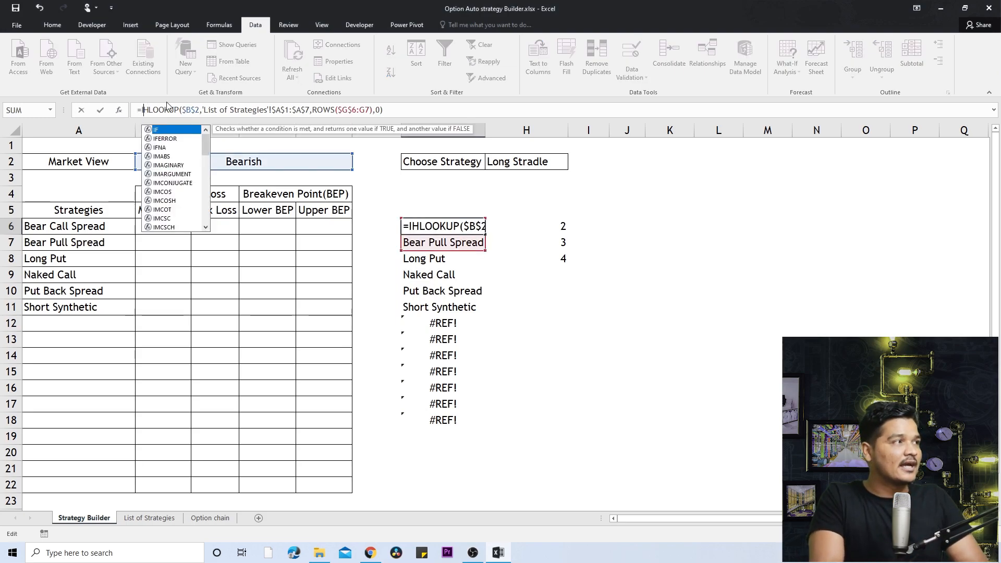
type("R(")
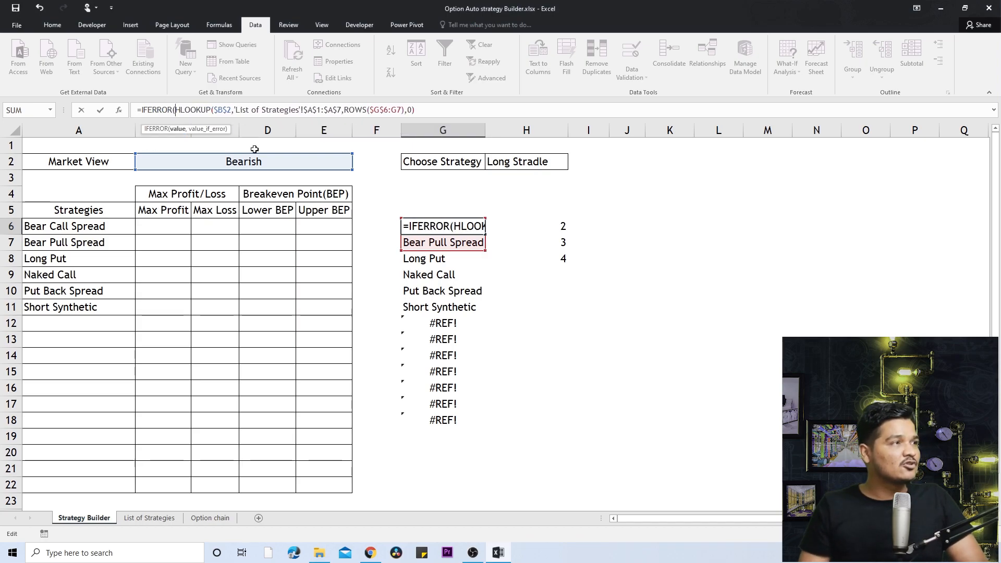
type(",")
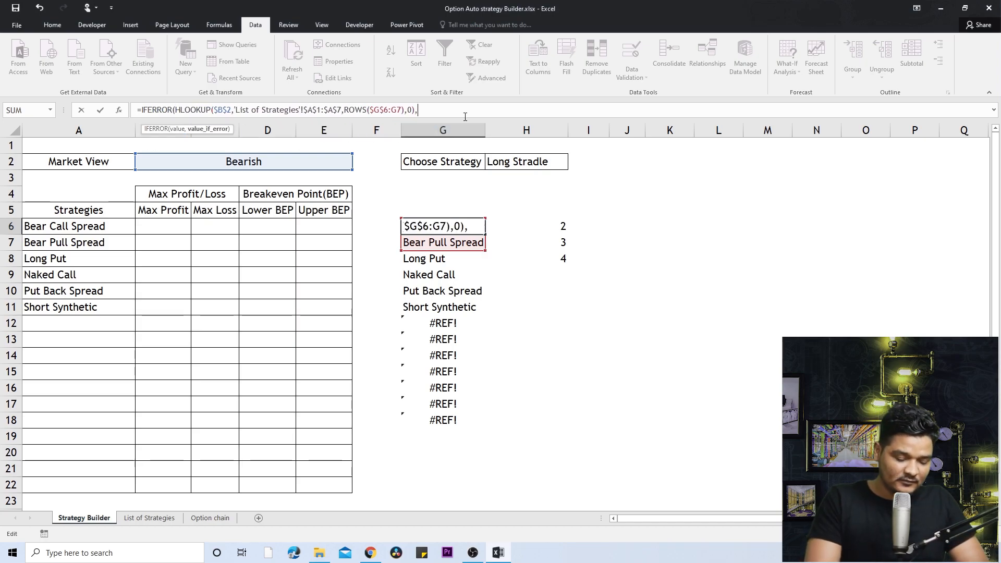
type("\"\"")
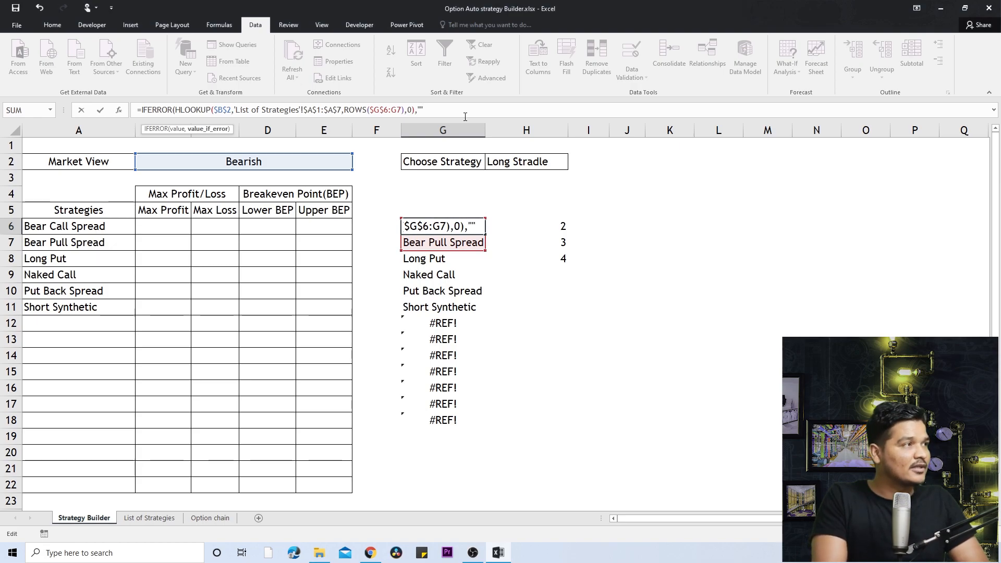
type(")")
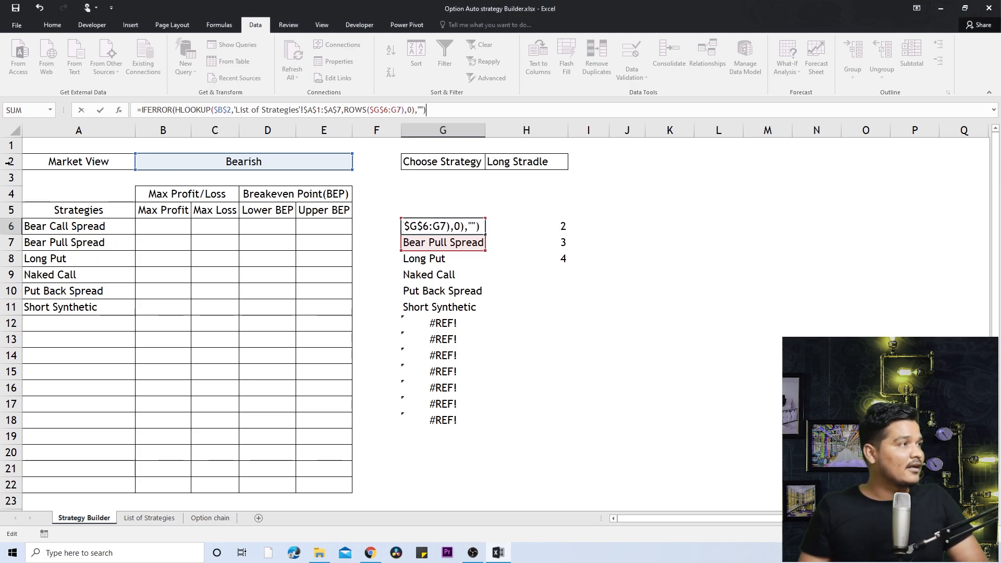
left_click(159, 110)
left_click(193, 110)
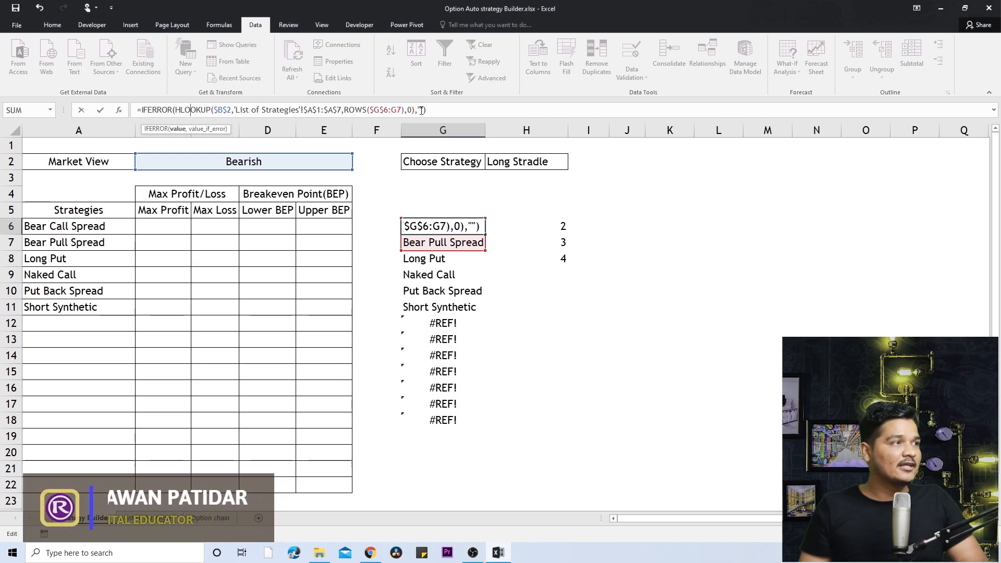
left_click_drag(419, 110, 427, 111)
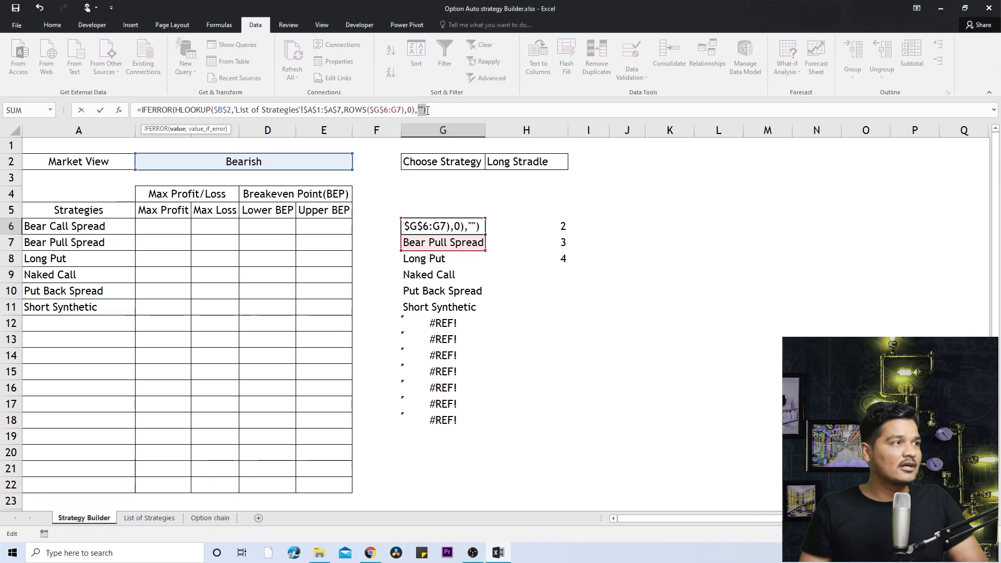
left_click(427, 110)
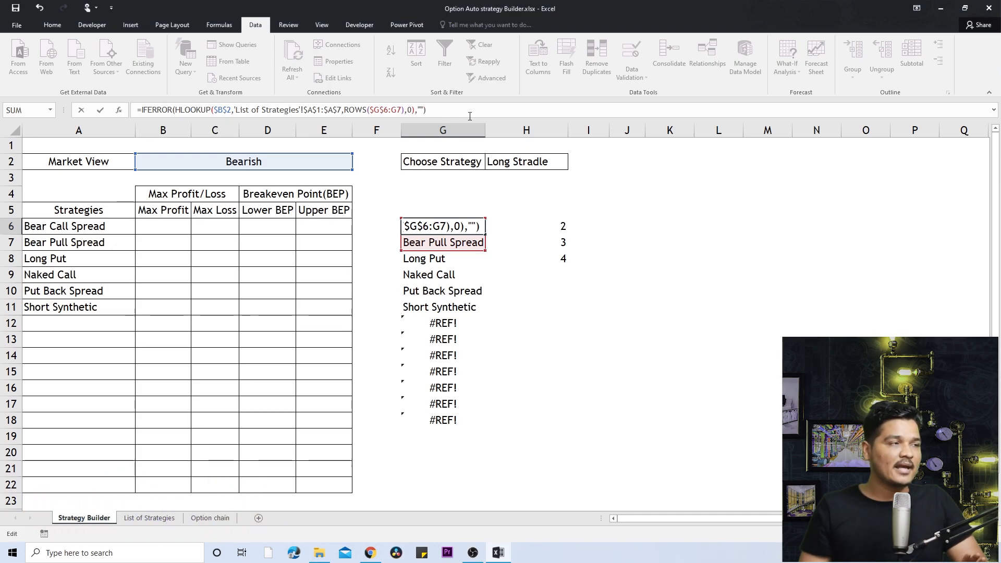
key("Return")
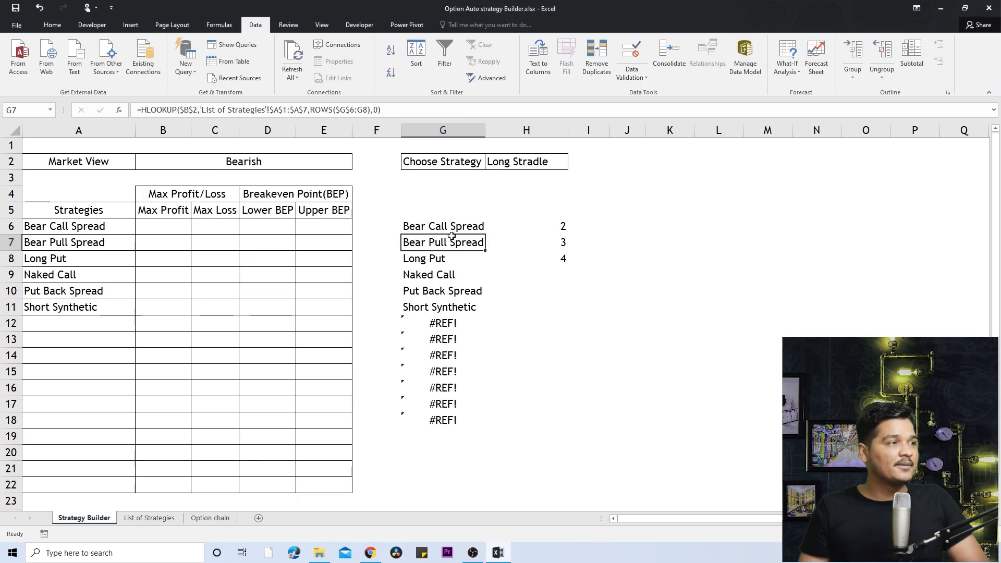
key("Up")
left_click_drag(486, 234, 495, 424)
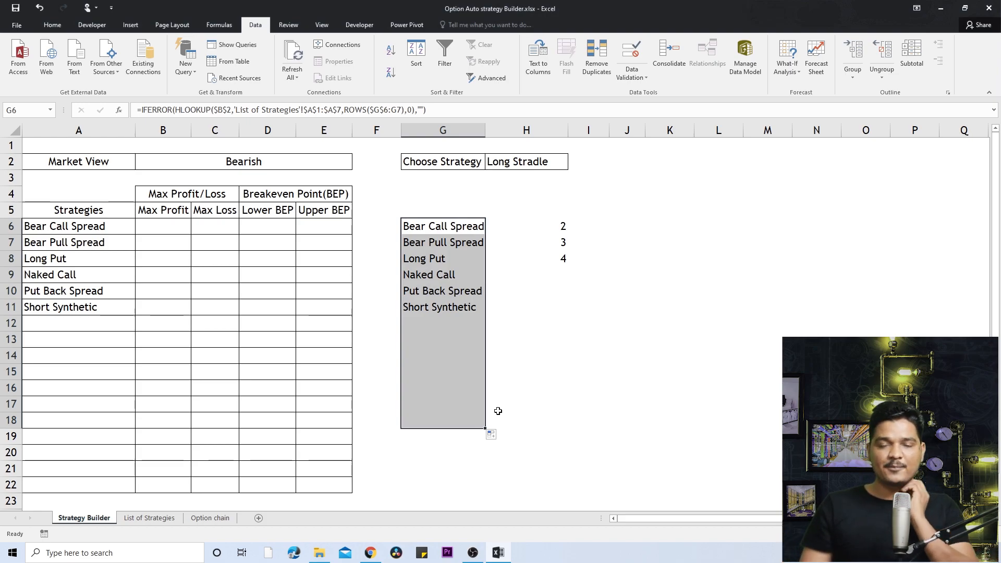
Set the Market View in B2 to Bullish.
left_click(324, 161)
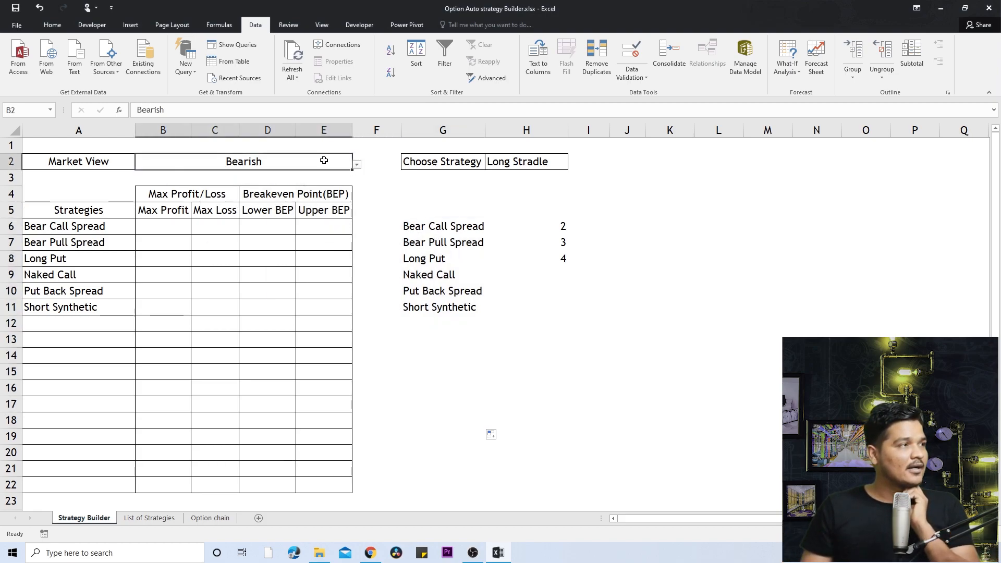
left_click(356, 164)
left_click(349, 178)
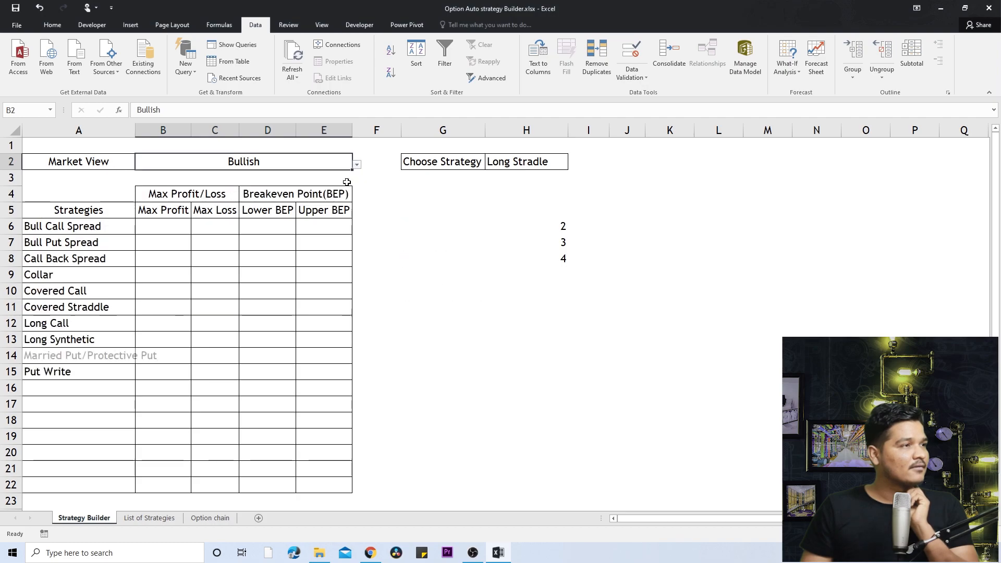
Check the column G formulas against the Bullish column on the List of Strategies sheet and return to the Strategy Builder sheet.
left_click(438, 237)
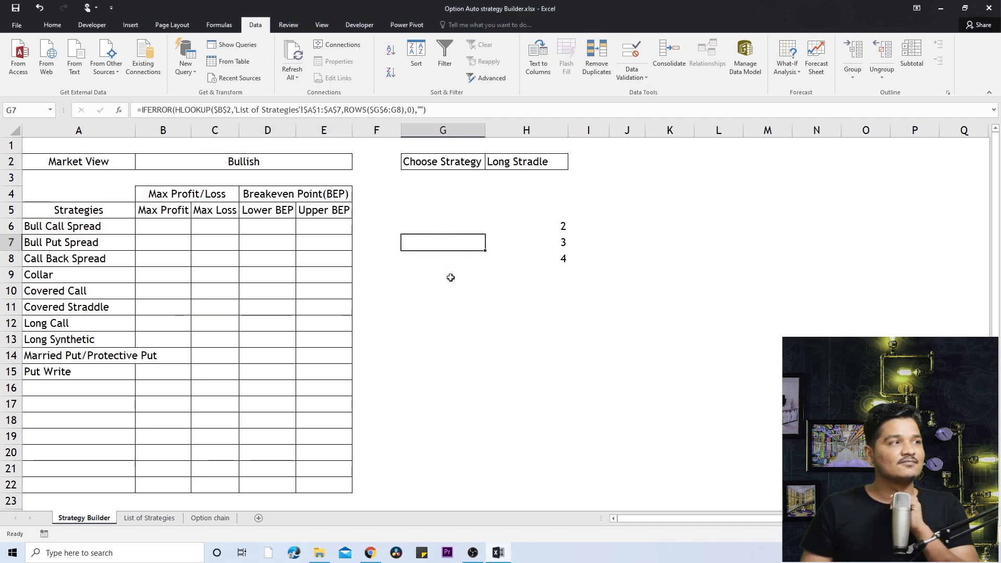
left_click(446, 277)
left_click(441, 305)
left_click(444, 248)
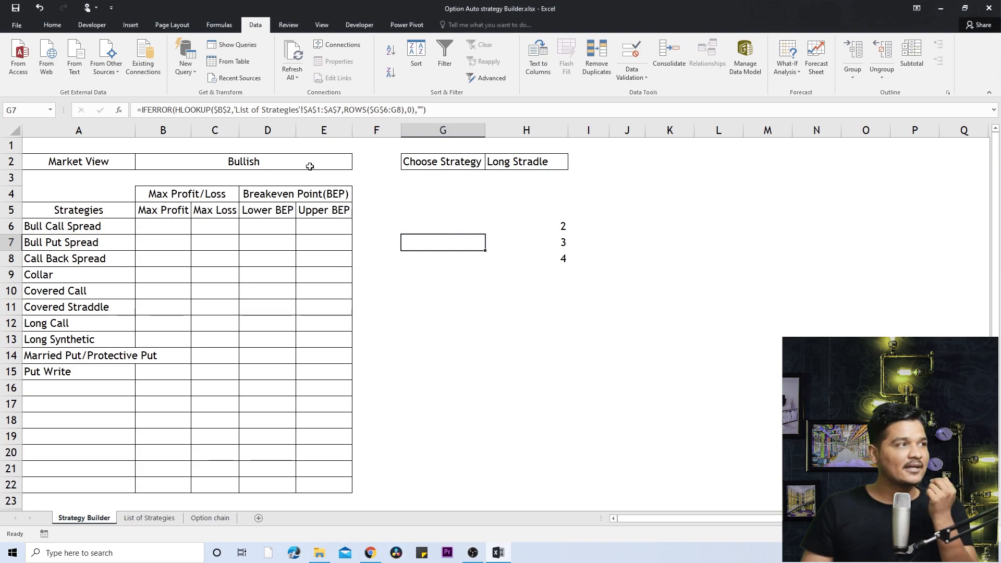
left_click(151, 518)
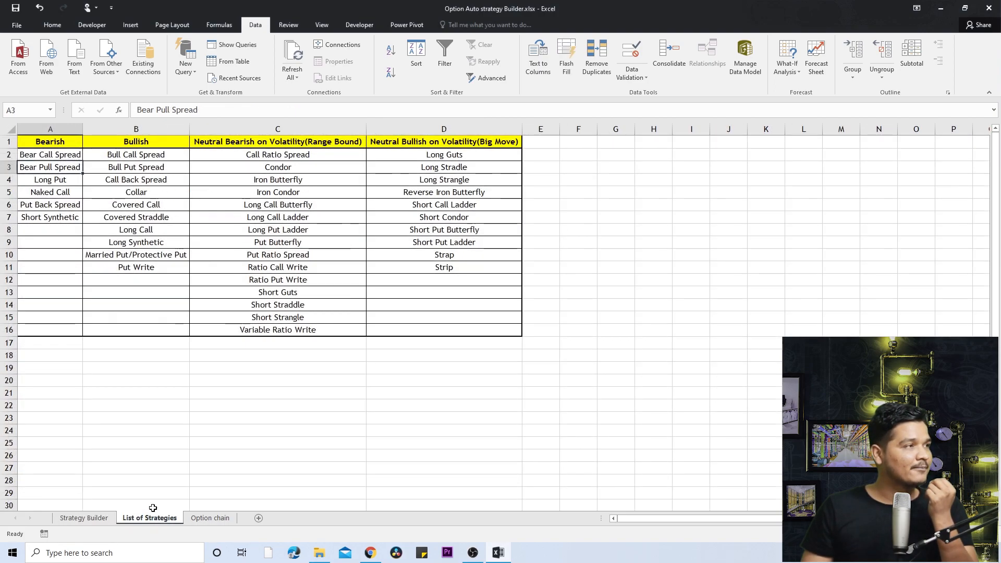
left_click(155, 155)
left_click(206, 518)
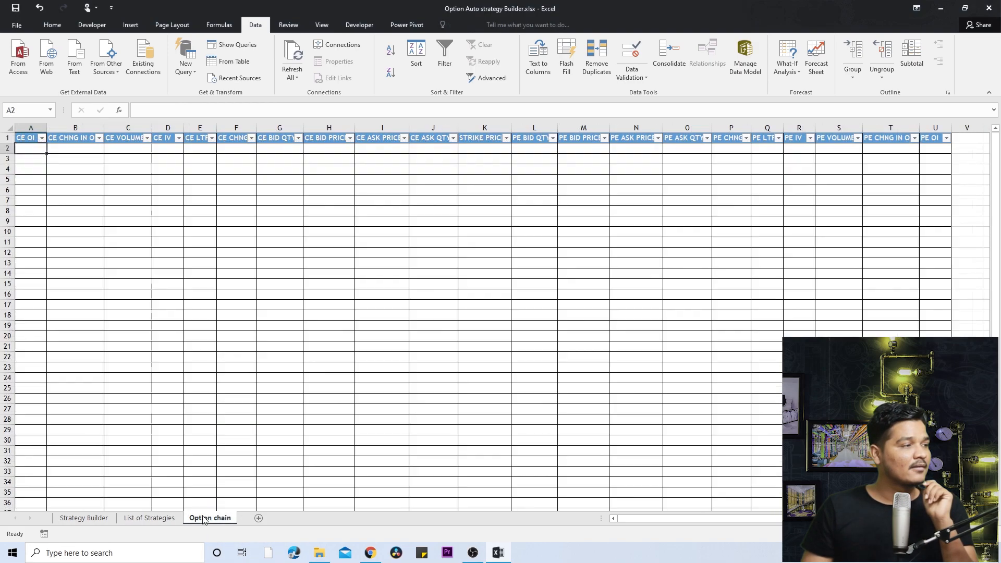
left_click(83, 517)
left_click(527, 233)
Copy the IFERROR formula text from G6, clear H6:H9 and paste the formula into H6.
left_click(450, 225)
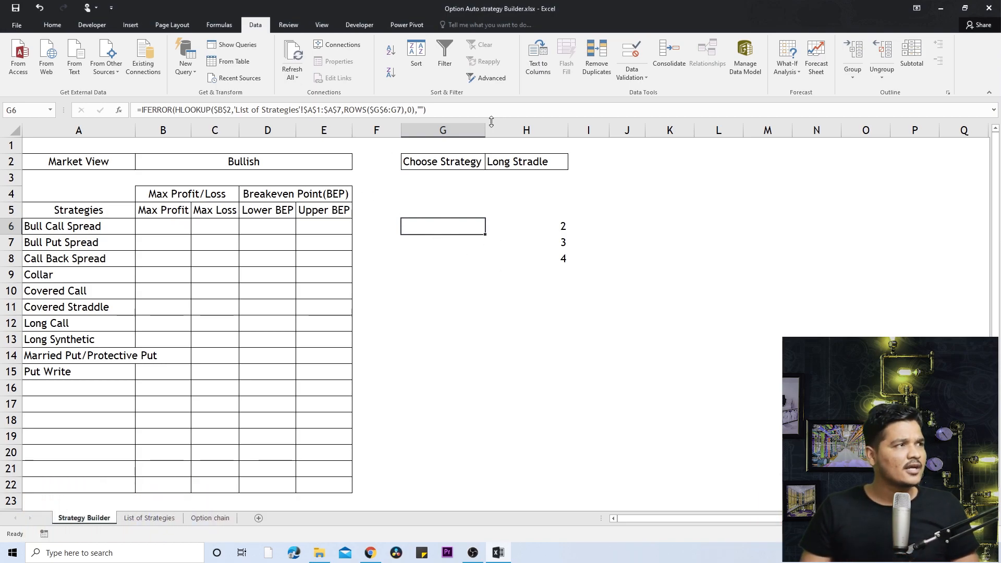
left_click_drag(476, 108, 59, 111)
key("ctrl+c")
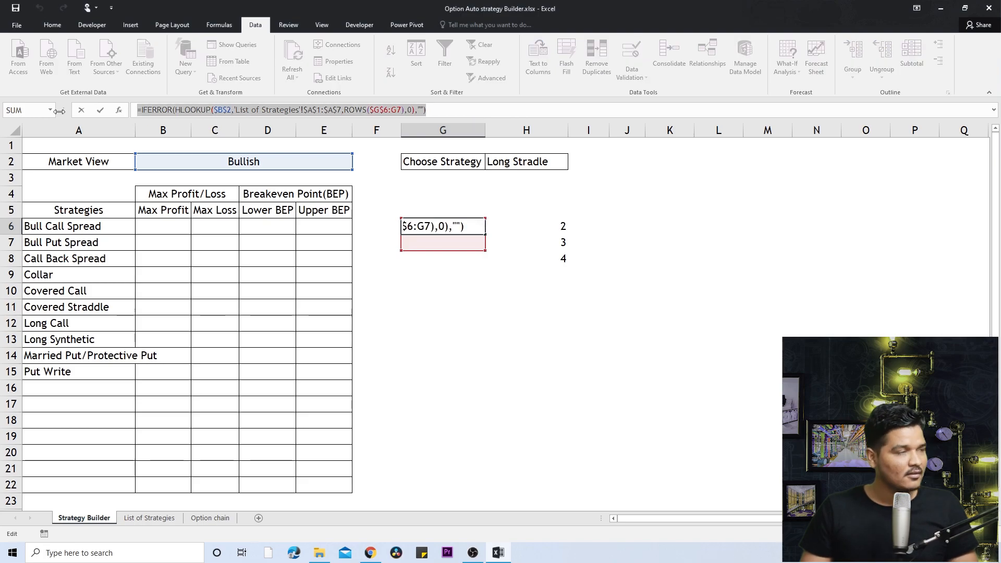
key("Escape")
left_click(534, 225)
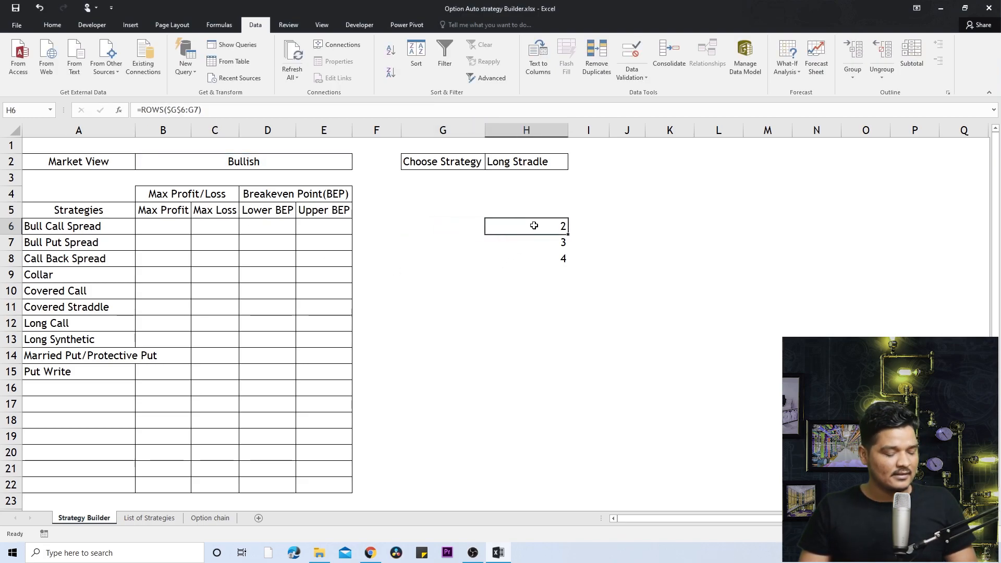
left_click_drag(534, 225, 530, 273)
key("Delete")
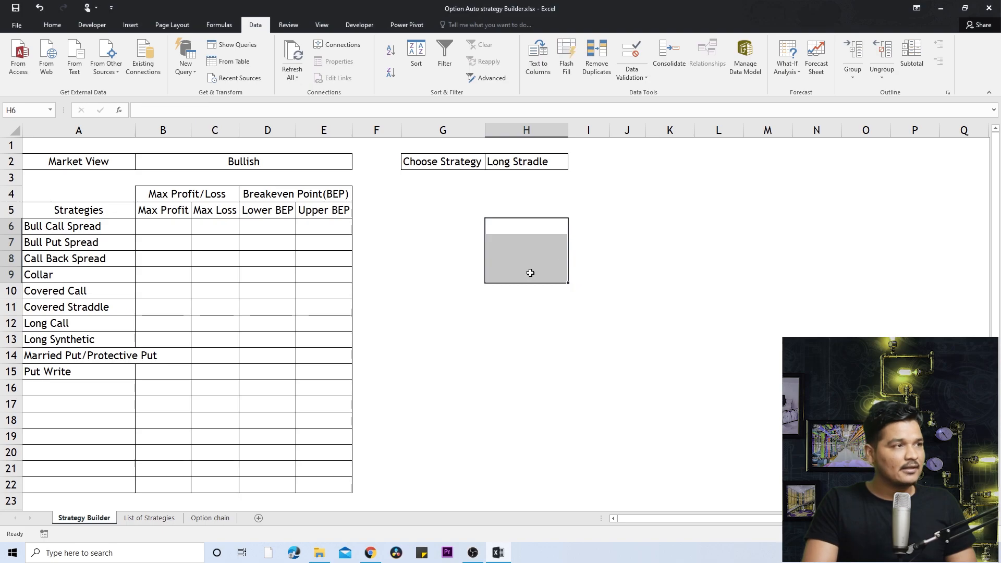
key("ctrl+v")
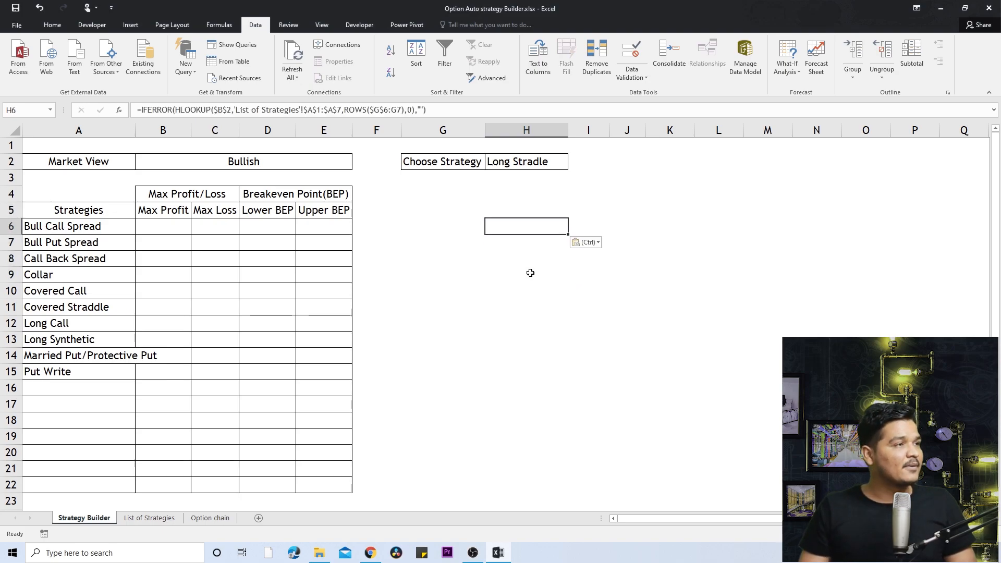
Change the HLOOKUP table range in the H6 formula to cover the Bullish strategies, starting at $B$1.
left_click(316, 110)
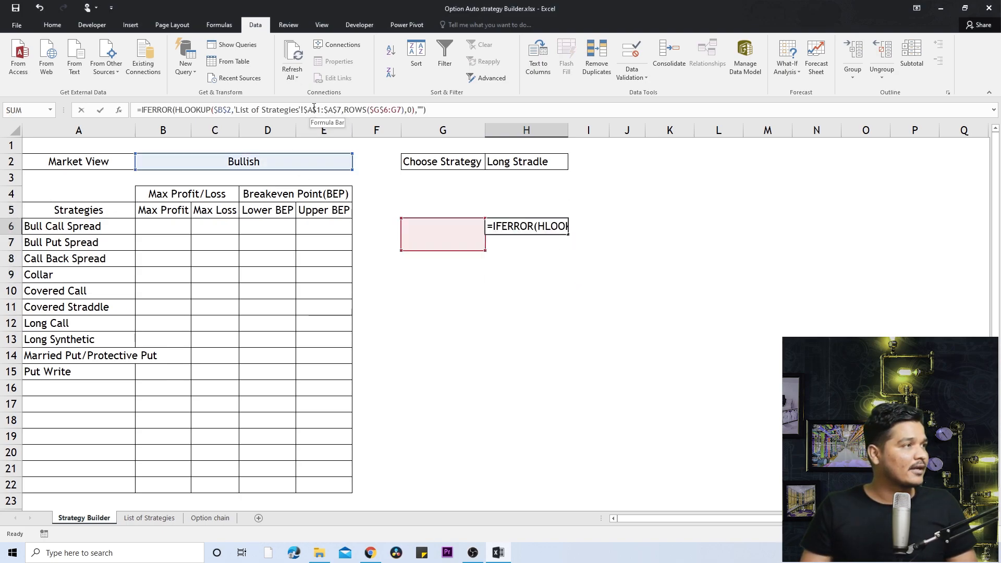
key("BackSpace")
type("B")
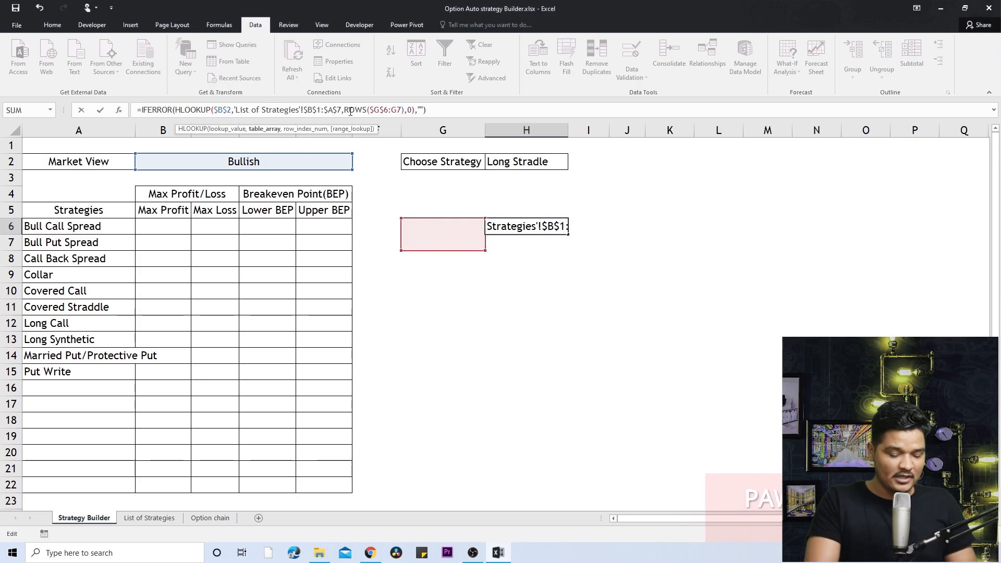
key("BackSpace")
type("E")
key("Return")
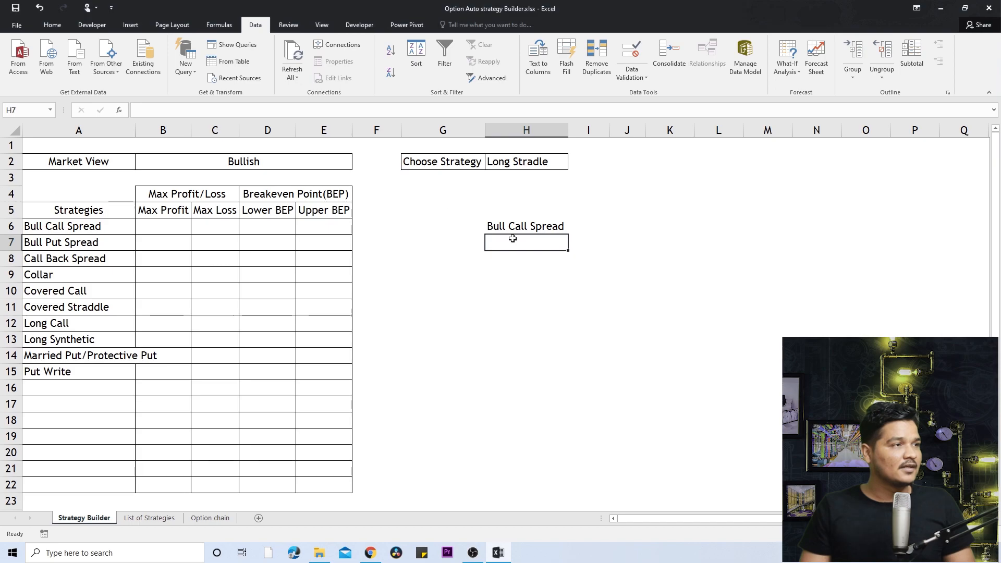
Fill the H6 formula down column H to row 39.
left_click(536, 226)
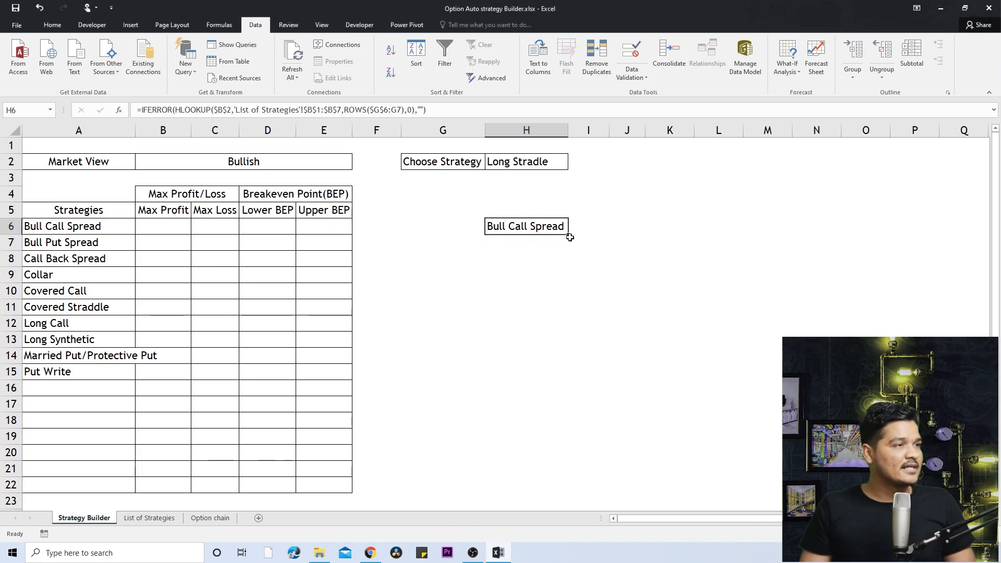
left_click_drag(567, 234, 521, 234)
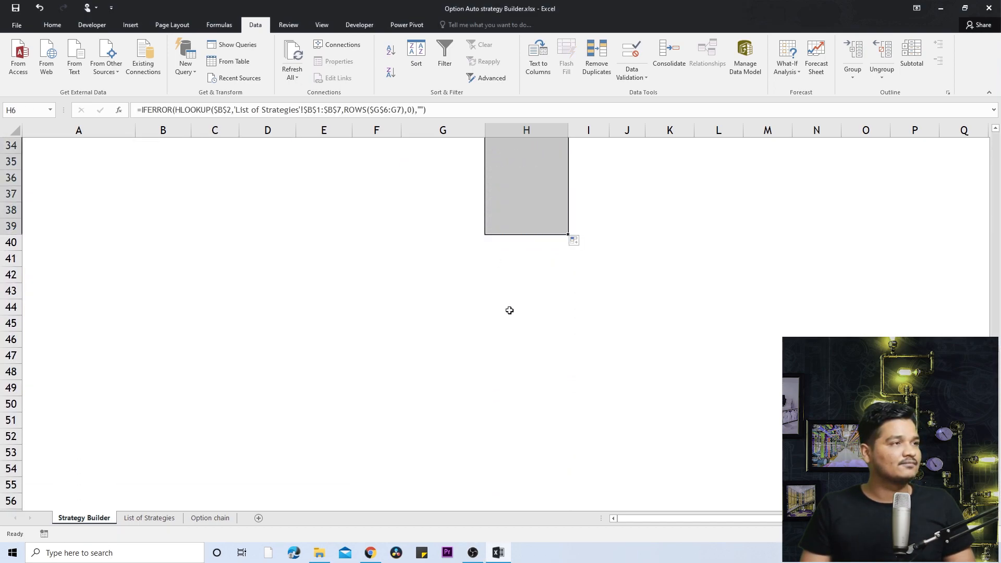
scroll(512, 320, "up", 7)
scroll(512, 320, "up", 4)
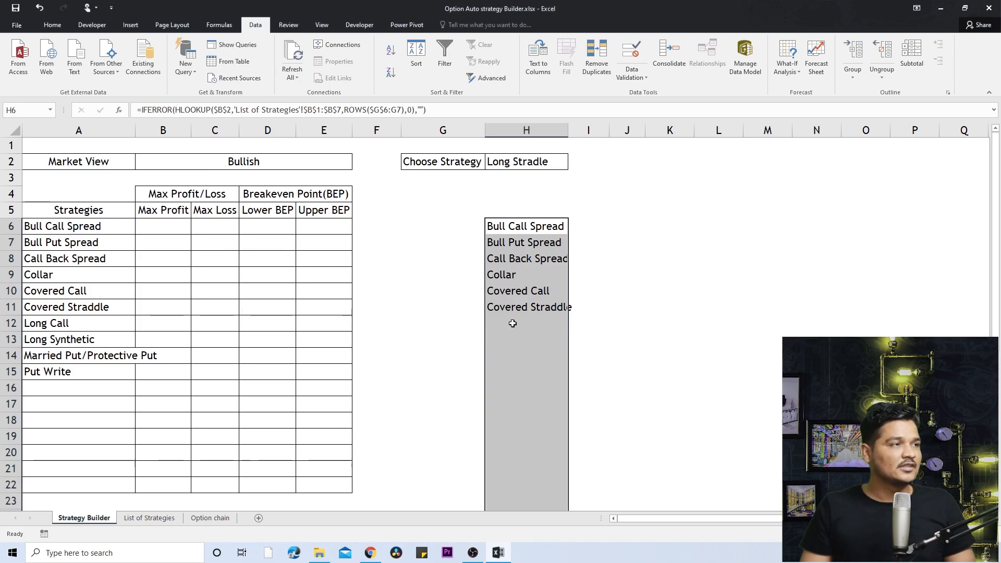
Review the Bullish, Bearish and two Neutral strategy columns on the List of Strategies sheet and return to the Strategy Builder sheet.
left_click(137, 511)
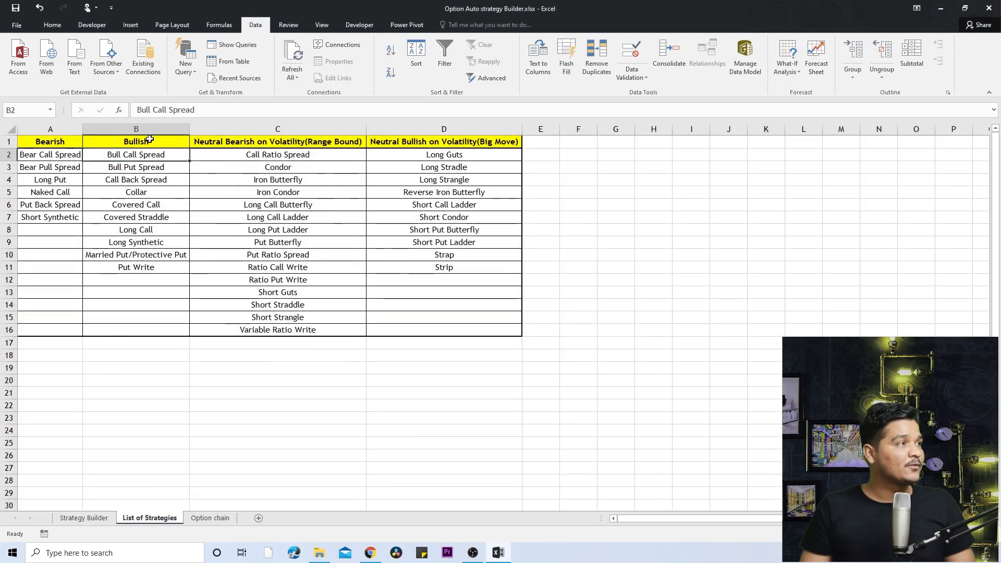
left_click_drag(147, 154, 164, 294)
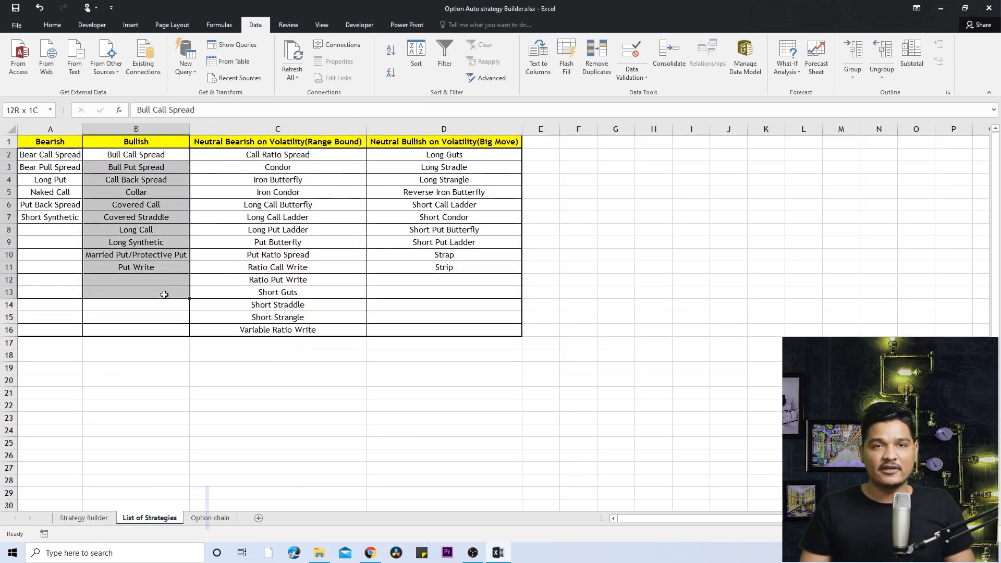
left_click_drag(54, 154, 56, 239)
left_click_drag(238, 149, 276, 317)
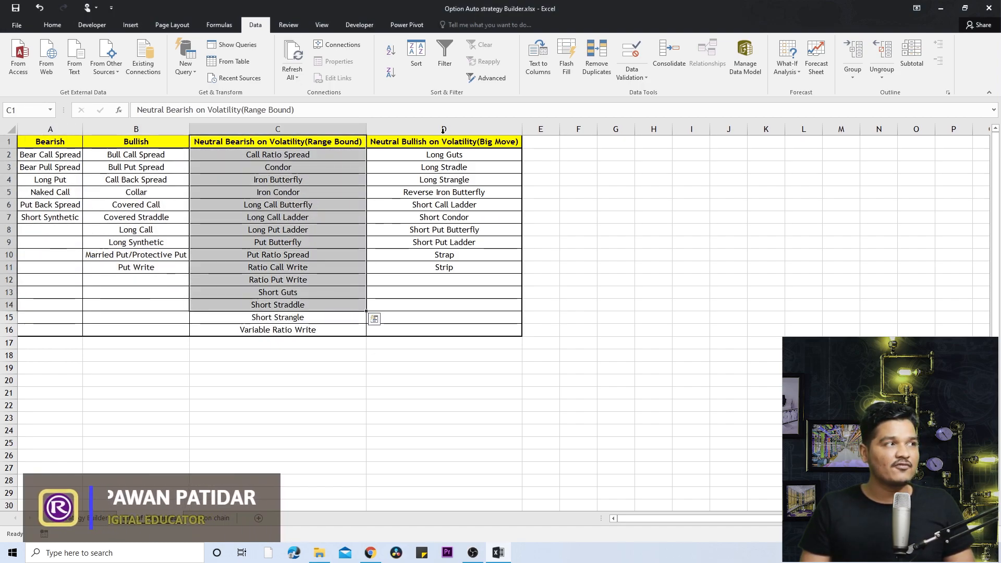
left_click(444, 129)
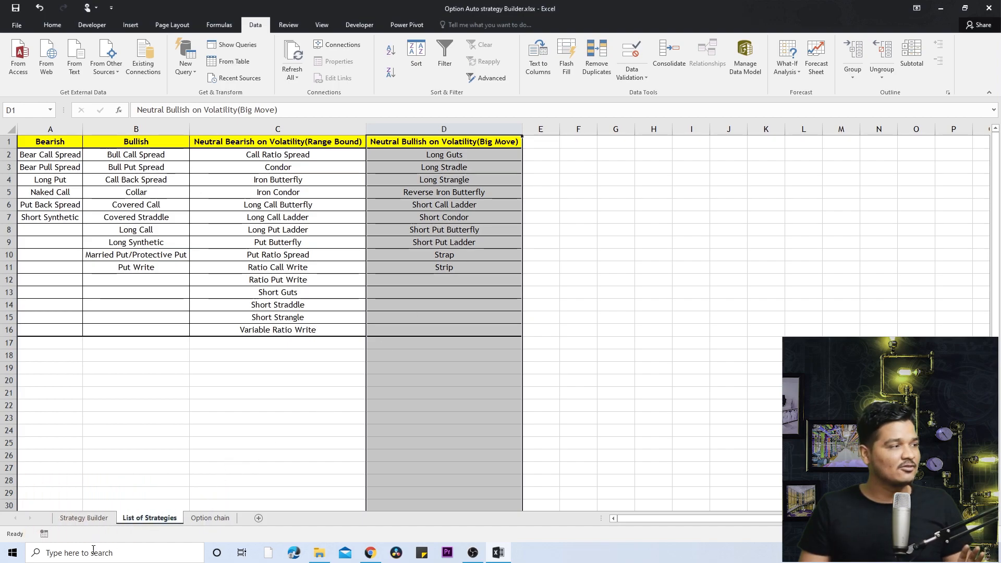
left_click(68, 523)
Inspect the formulas in columns G and H and compare their output with the finished strategy list in A6:A15.
left_click(503, 242)
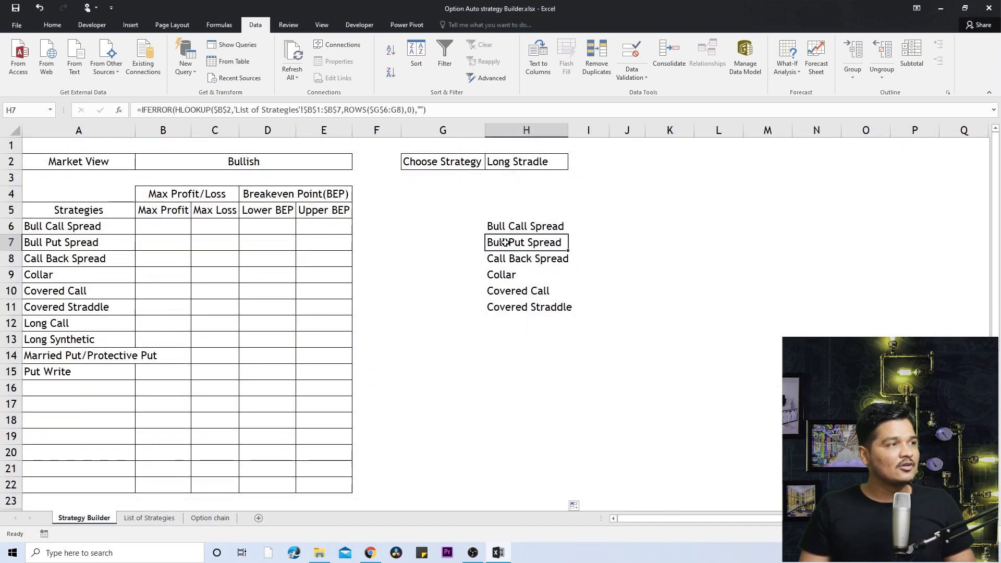
left_click(469, 228)
left_click(517, 226)
left_click(586, 230)
left_click(718, 227)
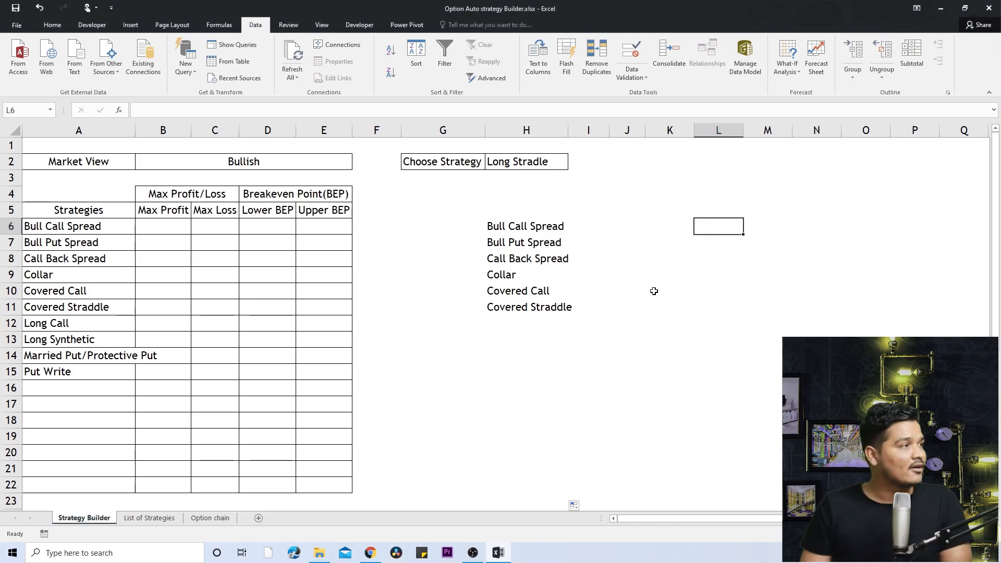
left_click_drag(60, 234, 52, 379)
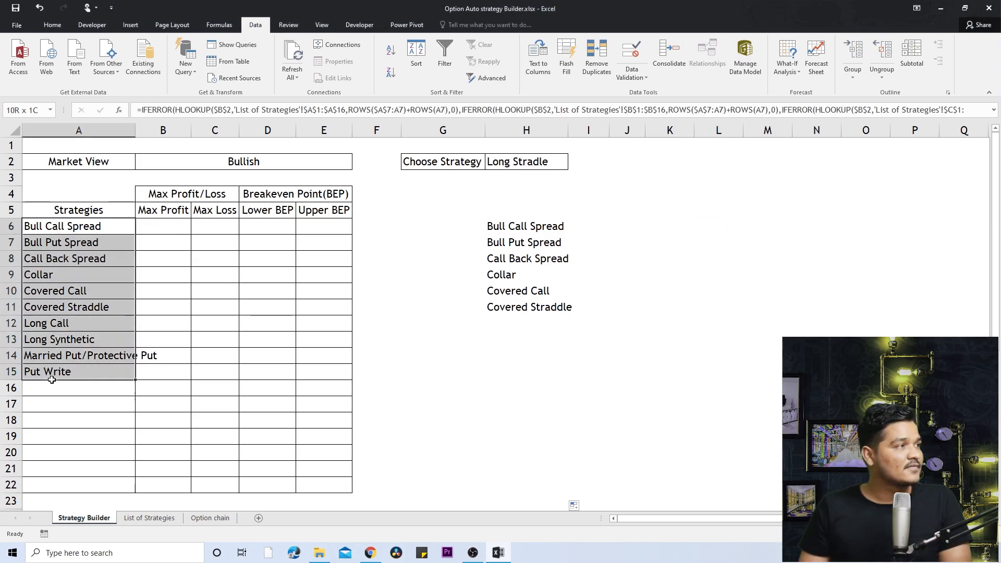
Test the lists in columns G and H by switching the Market View in B2 between Bearish and Bullish, ending on Bullish.
left_click(347, 165)
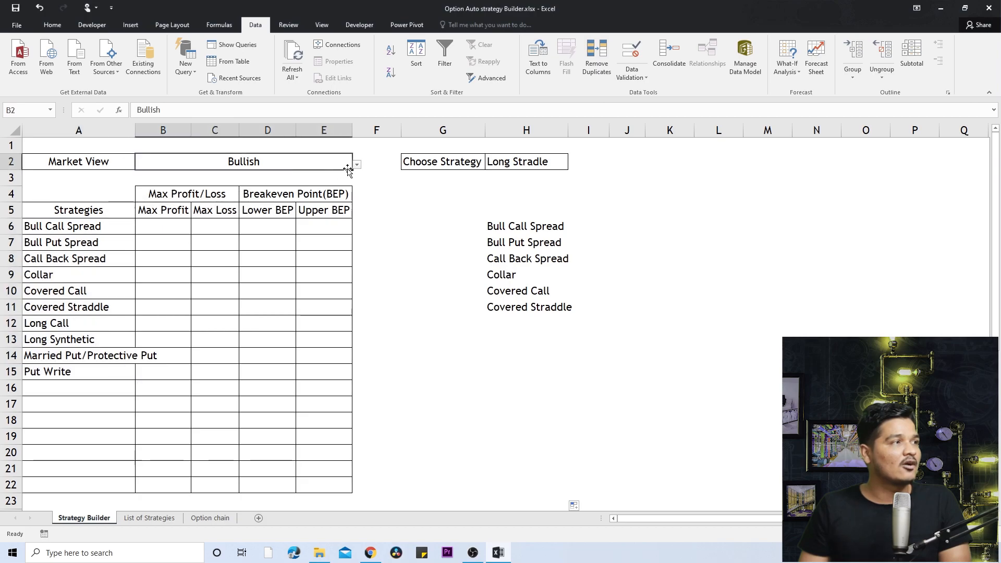
left_click(359, 166)
left_click(77, 212)
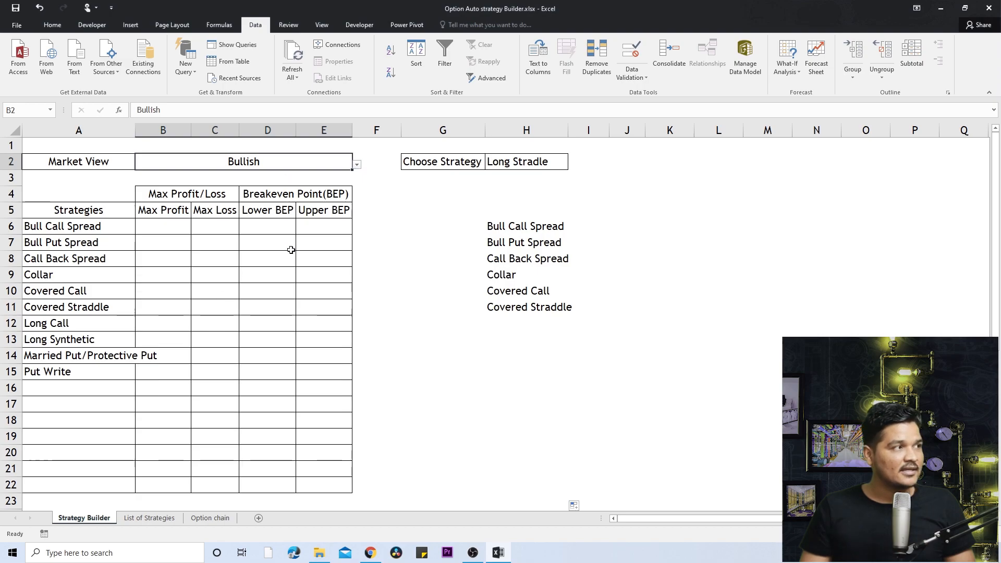
left_click(357, 164)
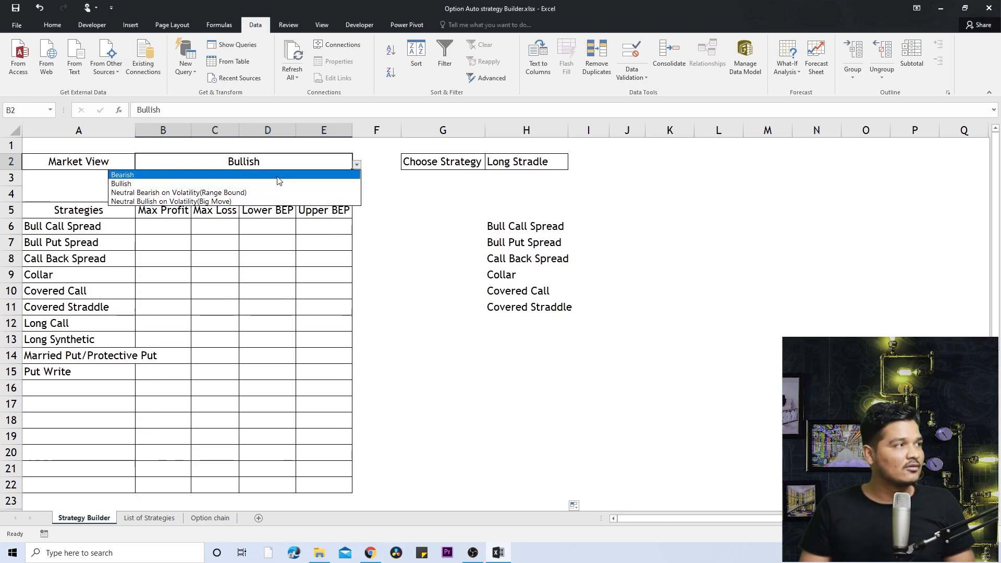
left_click(276, 176)
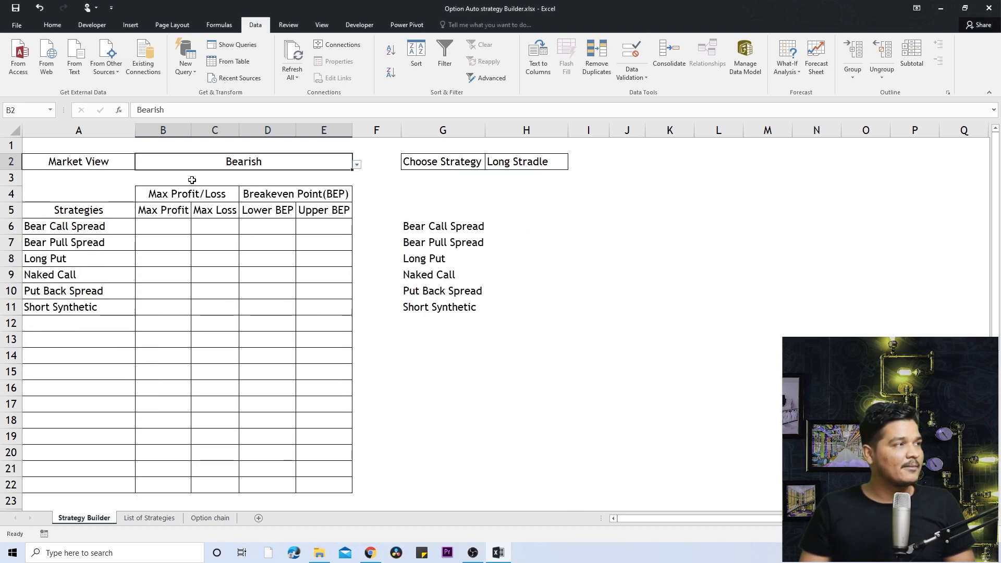
left_click(357, 165)
left_click(271, 174)
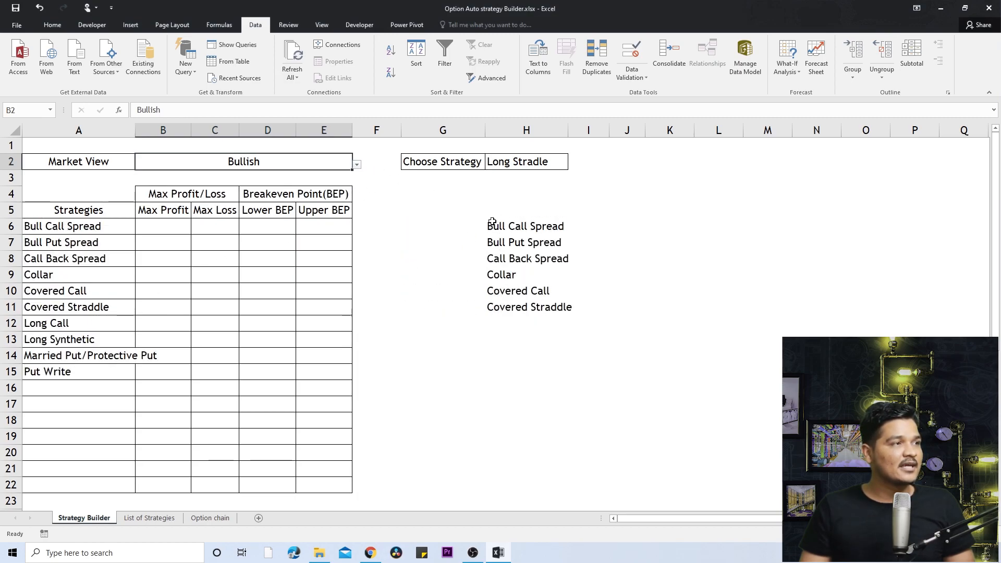
left_click(356, 164)
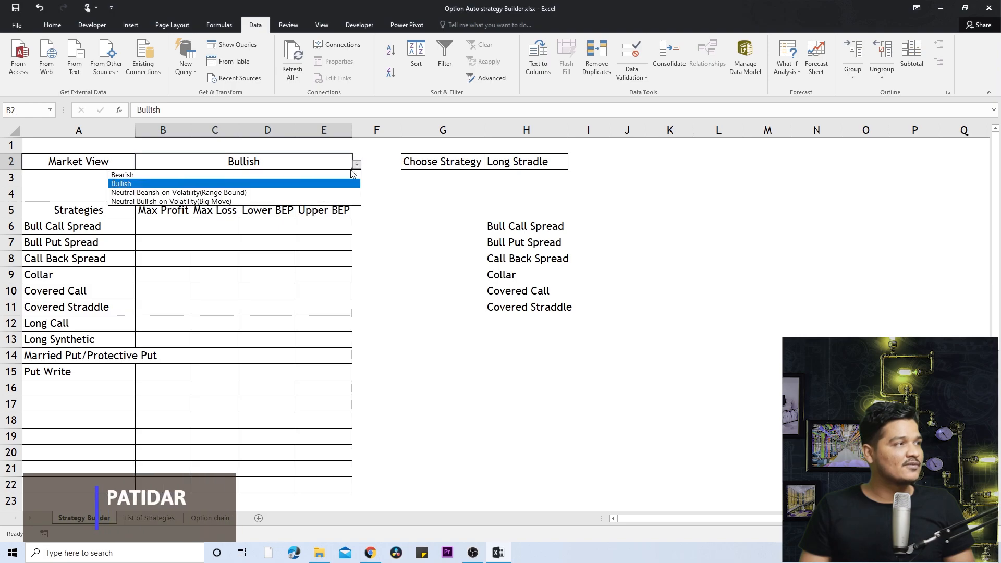
left_click(271, 182)
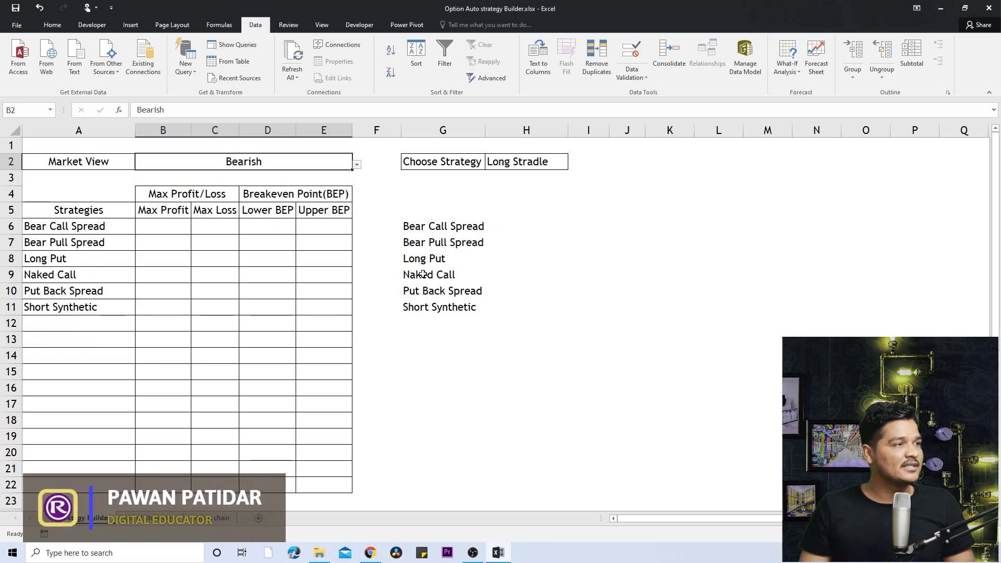
left_click(357, 165)
left_click(271, 175)
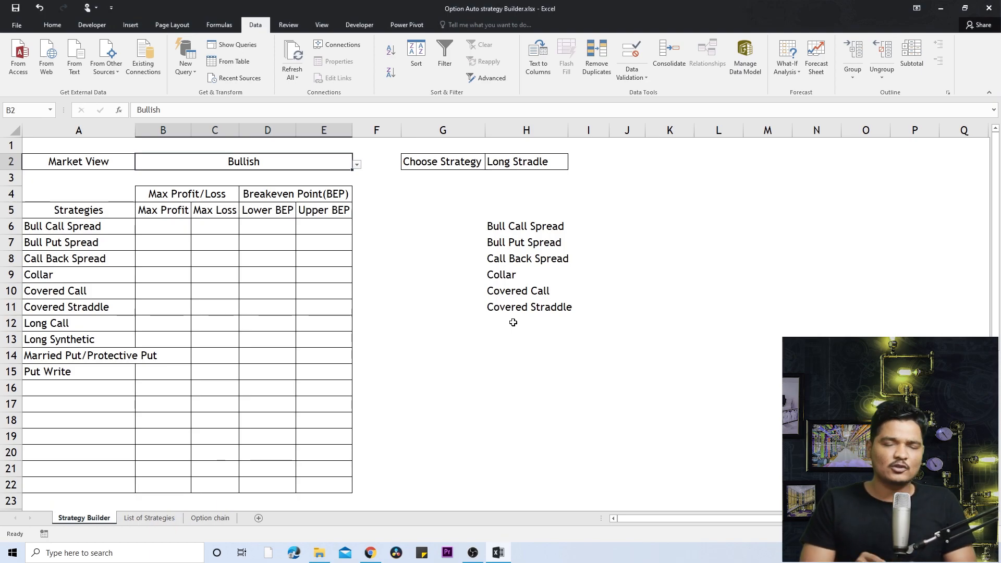
Examine the empty-string error value in the G6 IFERROR formula and leave the formula as it is.
left_click(444, 225)
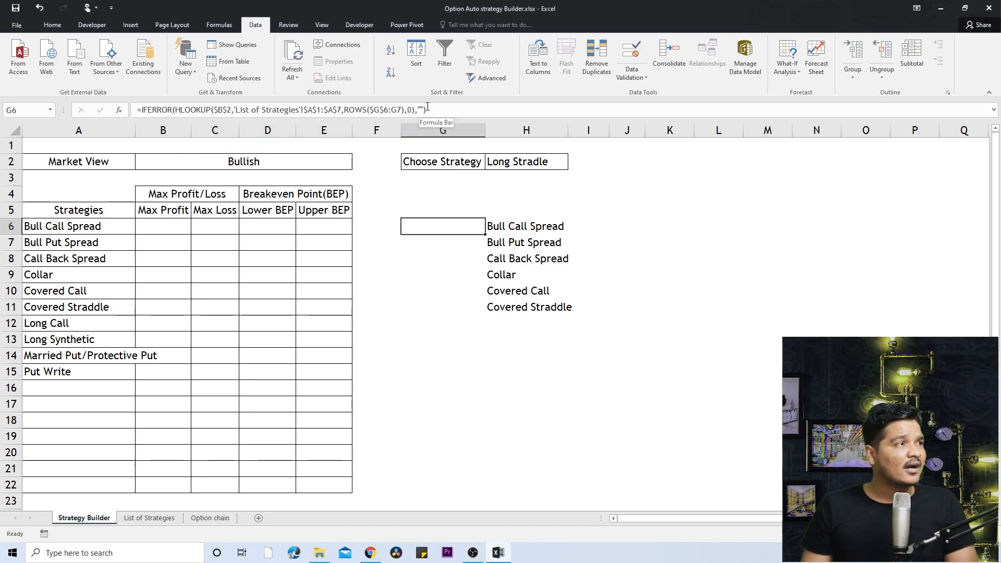
left_click_drag(416, 110, 423, 110)
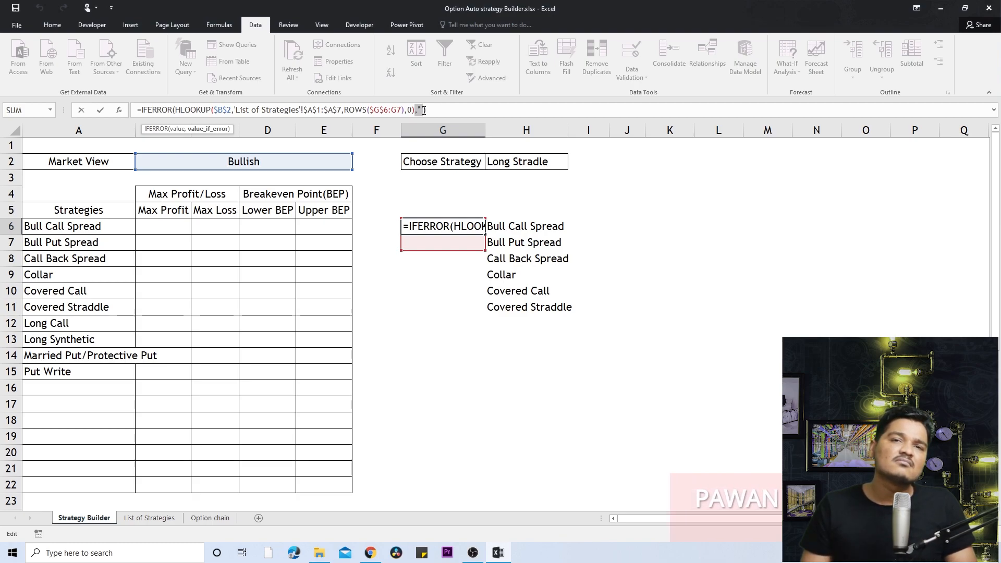
key("Escape")
Copy the HLOOKUP part of the H6 formula, through ROWS($G$6:G7), and leave H6 without editing it.
left_click(525, 226)
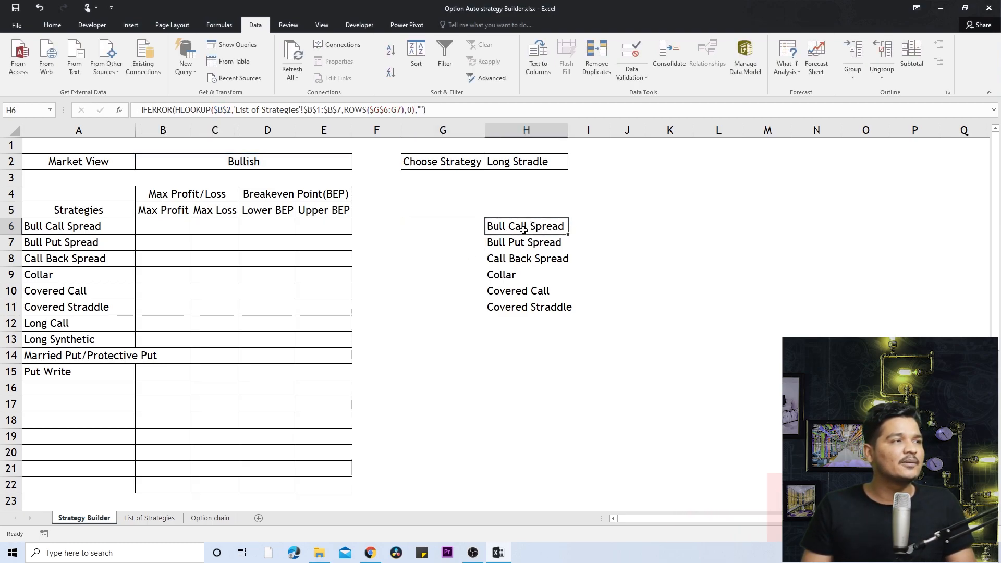
left_click_drag(438, 110, 1, 111)
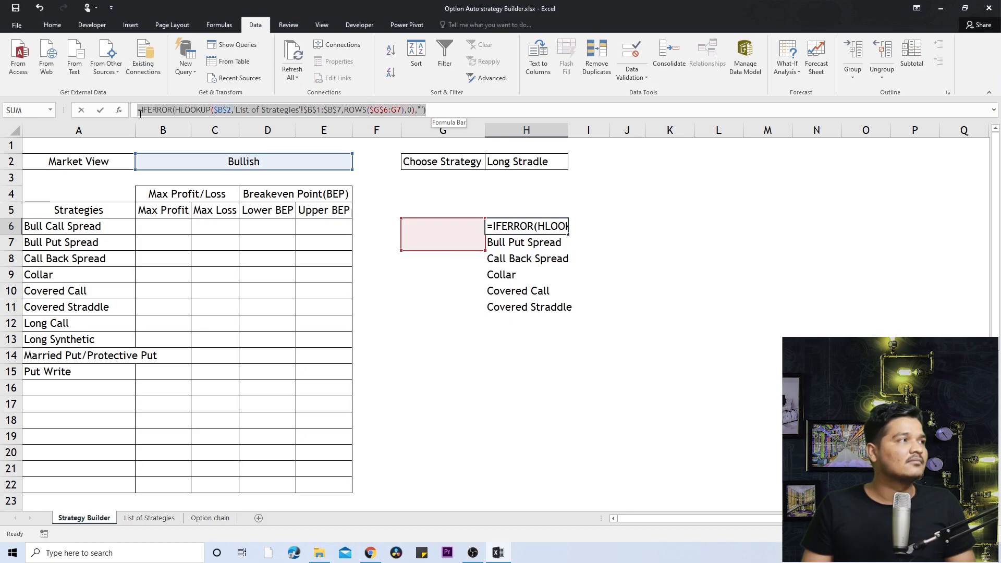
left_click_drag(139, 114, 174, 112)
key("ctrl+c")
left_click(175, 112)
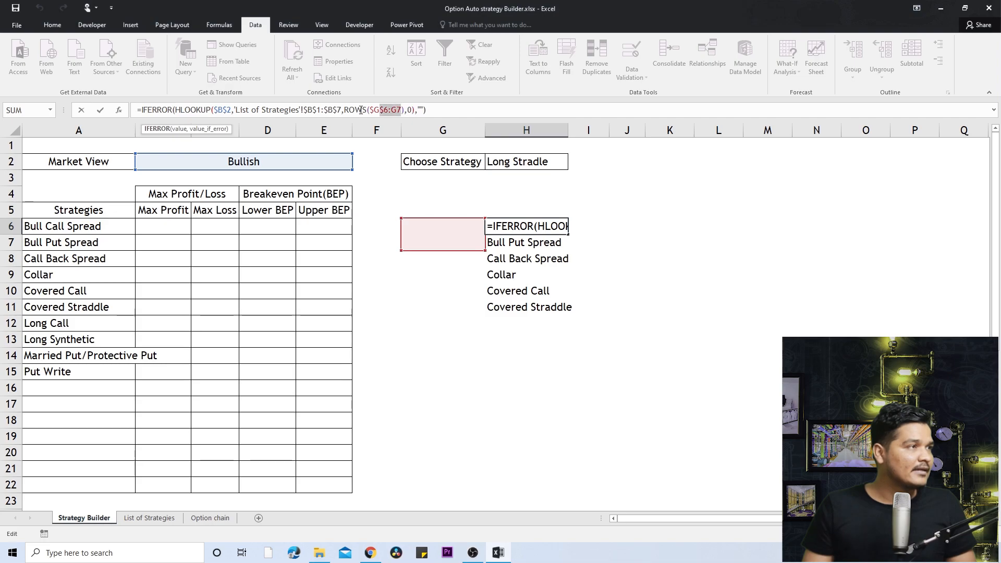
left_click_drag(361, 111, 295, 111)
left_click_drag(405, 111, 201, 110)
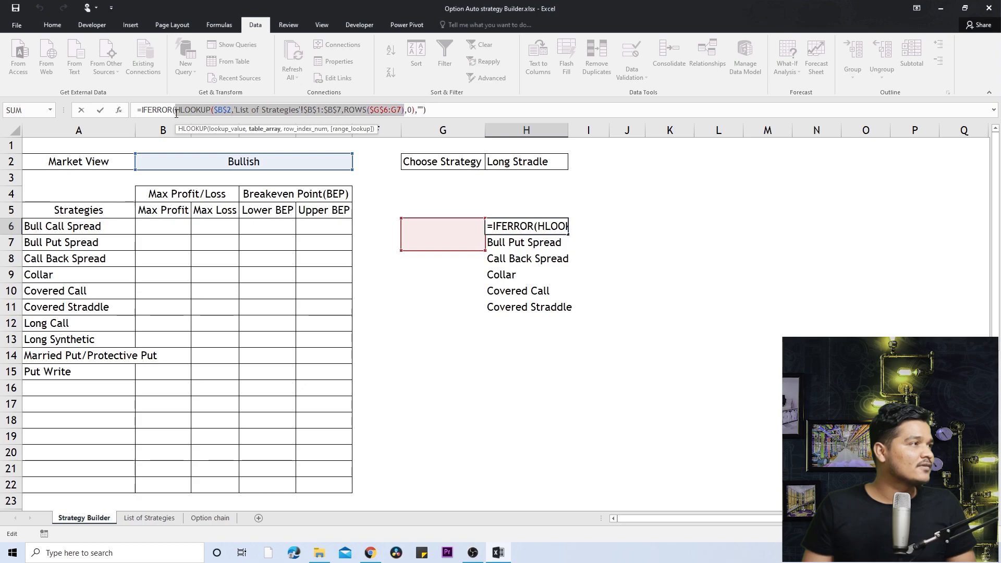
key("Escape")
Replace the empty-string error value in G6 with the copied HLOOKUP on $B$1:$B$7 and accept the closing-bracket correction.
left_click(443, 225)
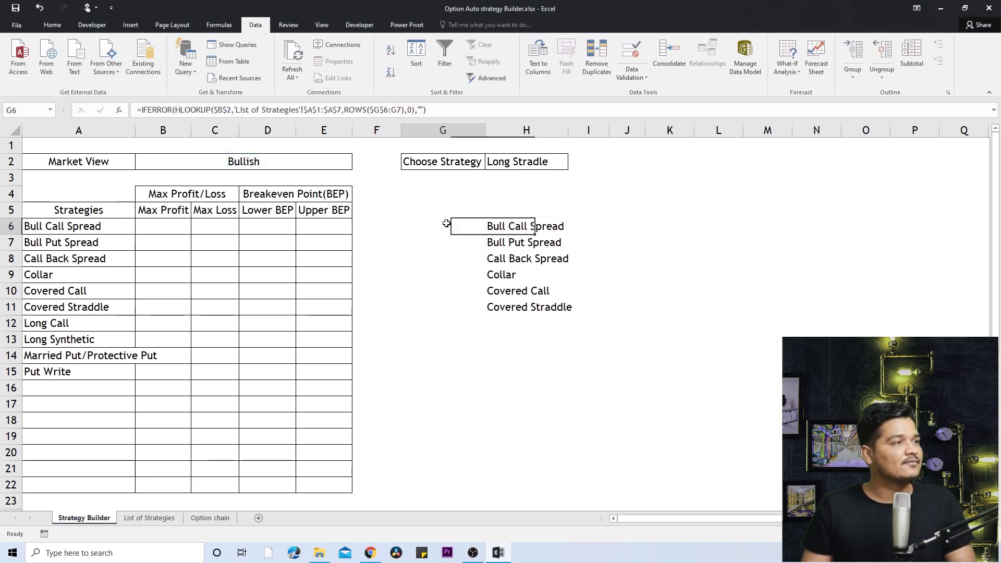
left_click(417, 109)
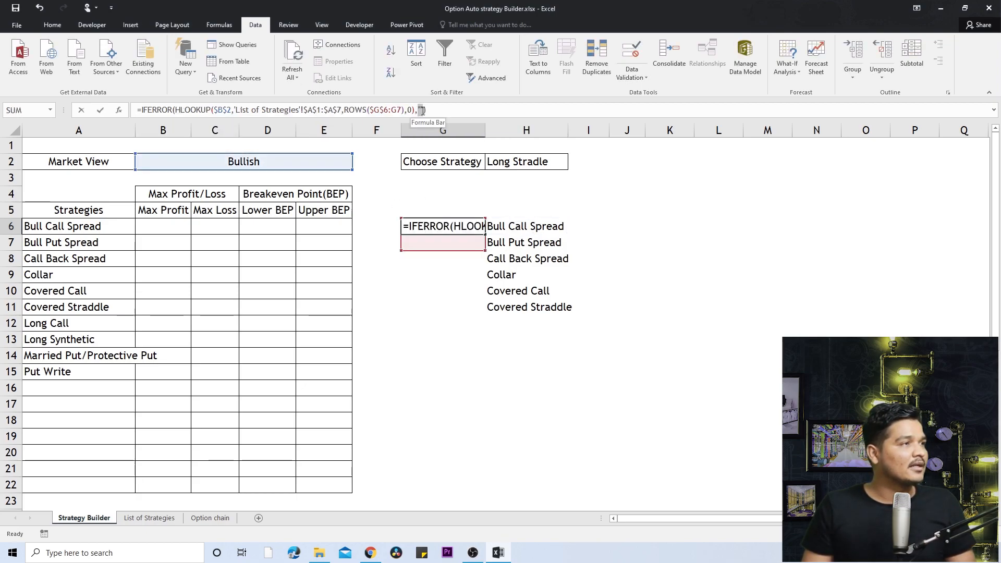
key("ctrl+v")
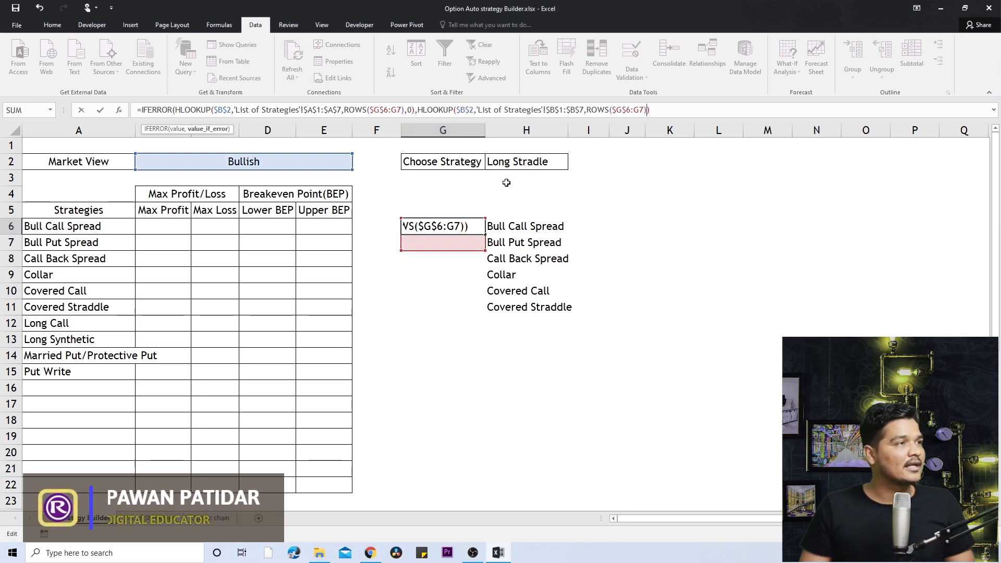
key("Return")
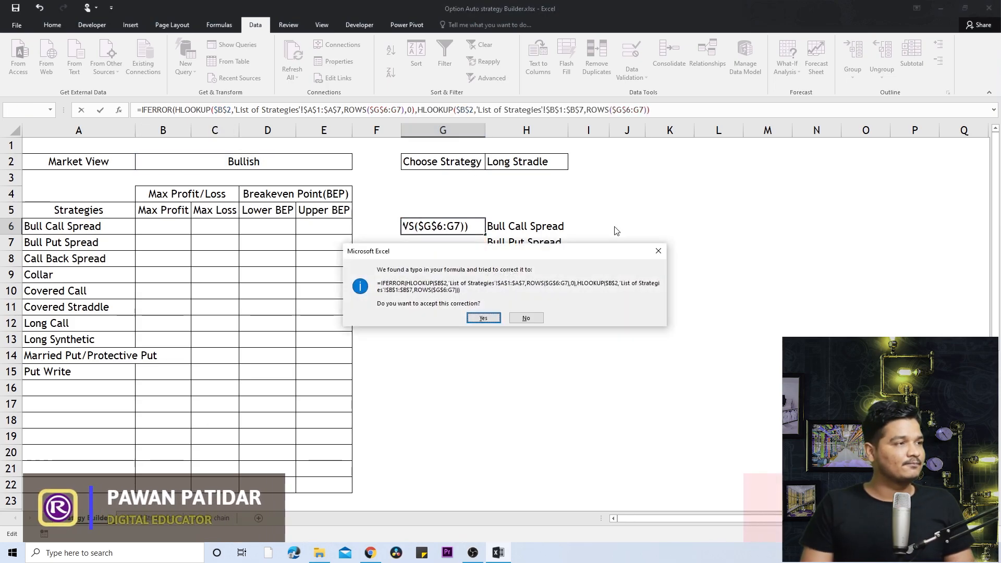
key("Return")
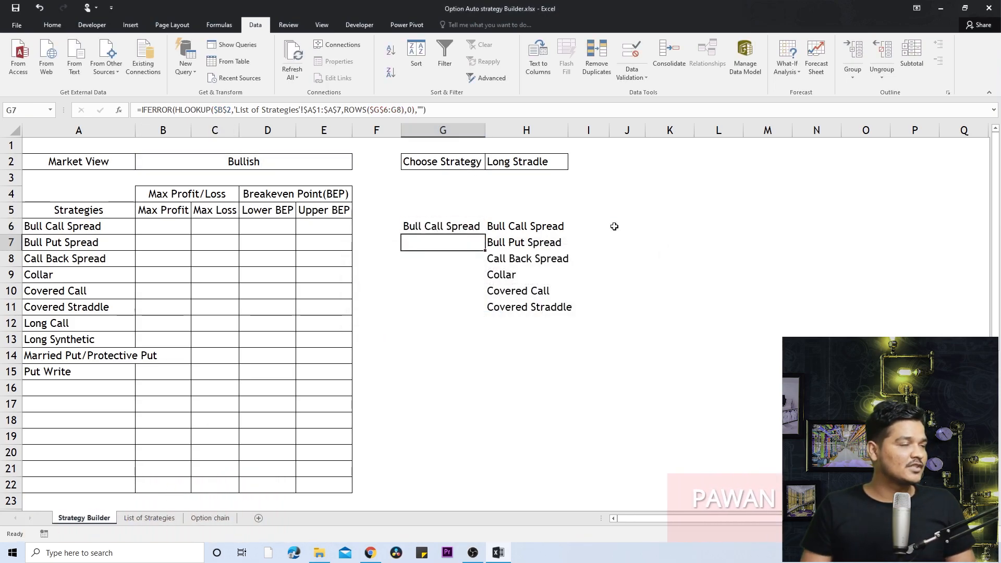
Fill the combined G6 formula down to G21 and clear the helper formulas in H6:H11.
left_click(482, 231)
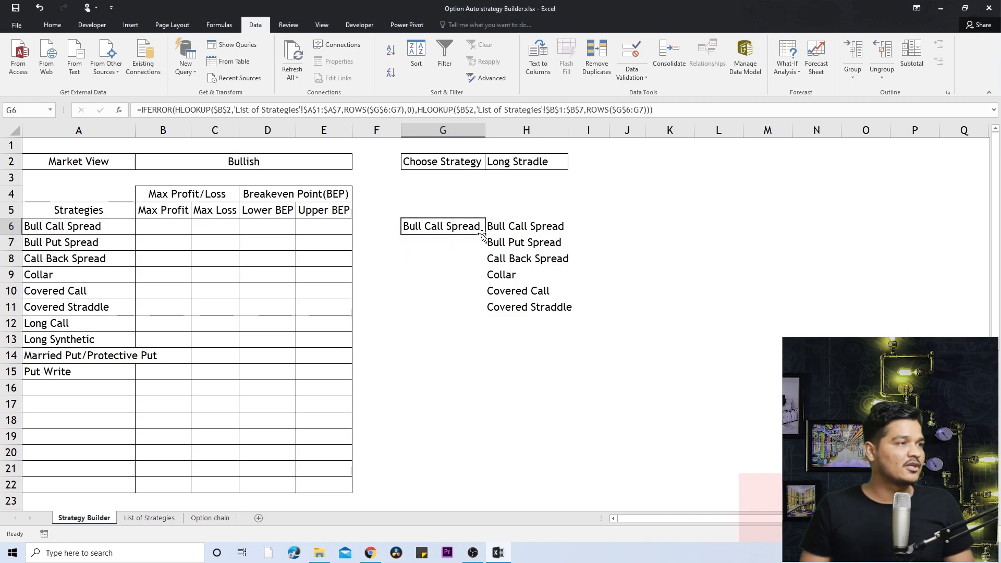
left_click_drag(488, 232, 484, 473)
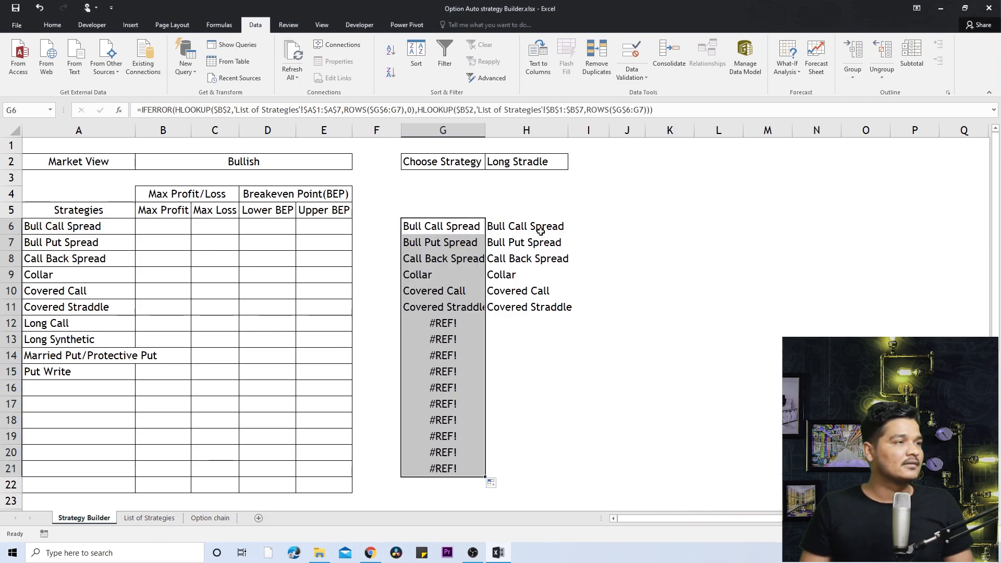
left_click_drag(539, 228, 540, 304)
key("Delete")
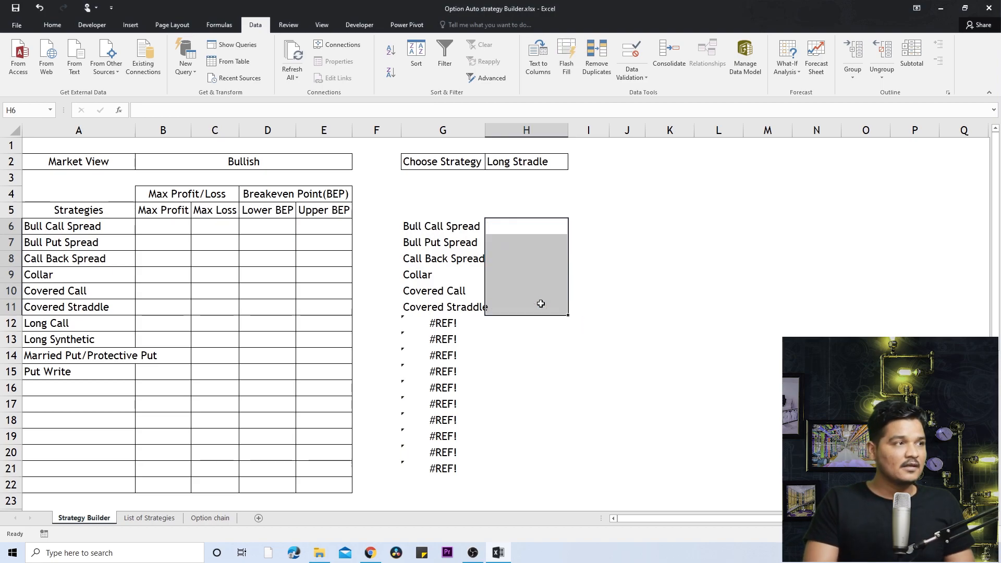
Wrap the second HLOOKUP in G6 in an IFERROR with an empty-string error value and fill the formula down to G21.
key("Left")
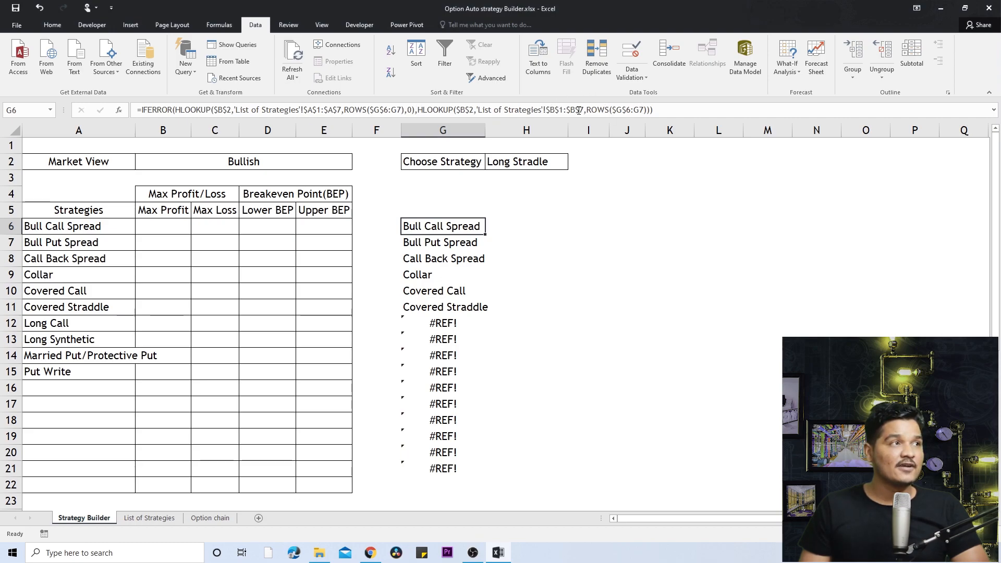
left_click(419, 110)
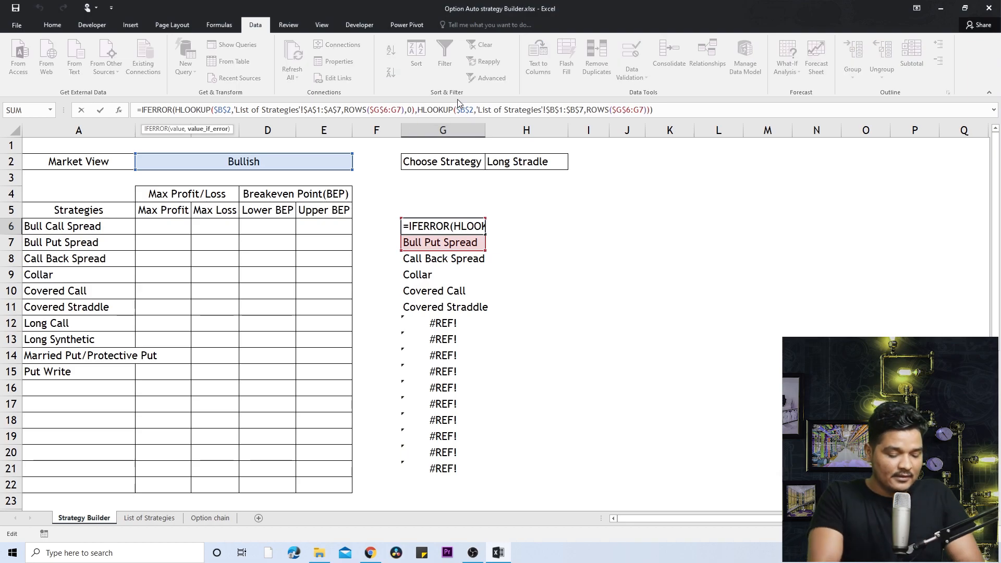
type("IFERROR")
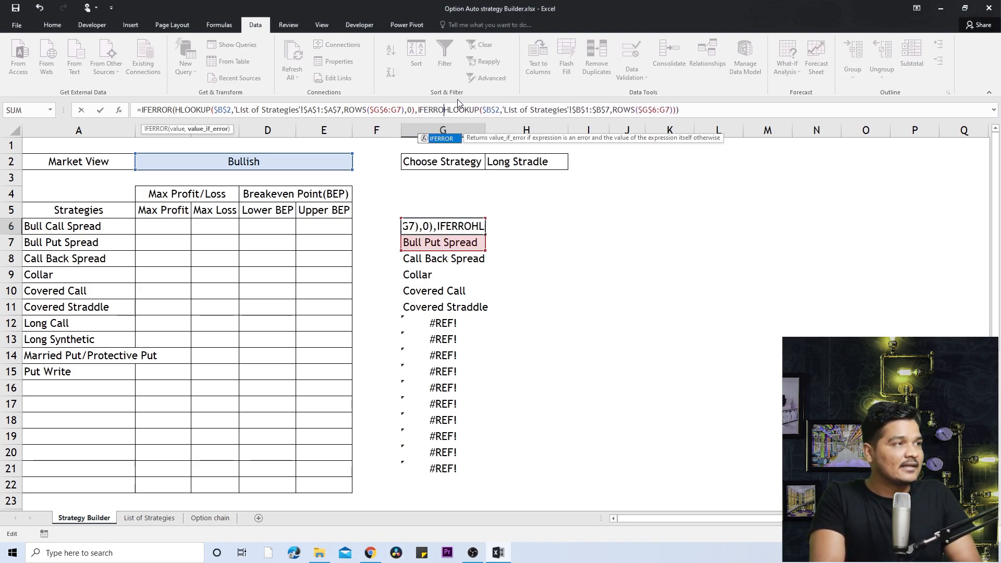
type("(")
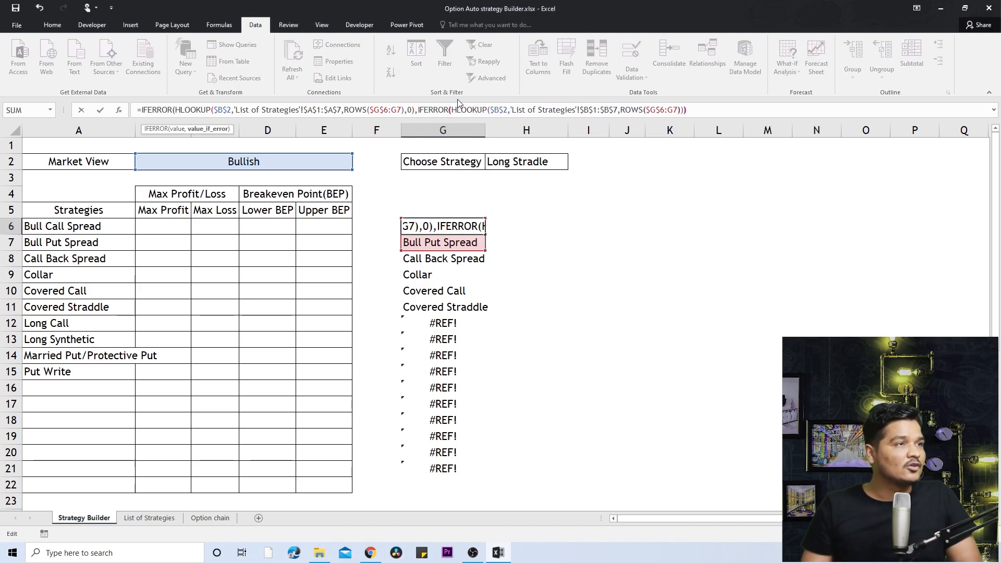
left_click(686, 111)
type(")")
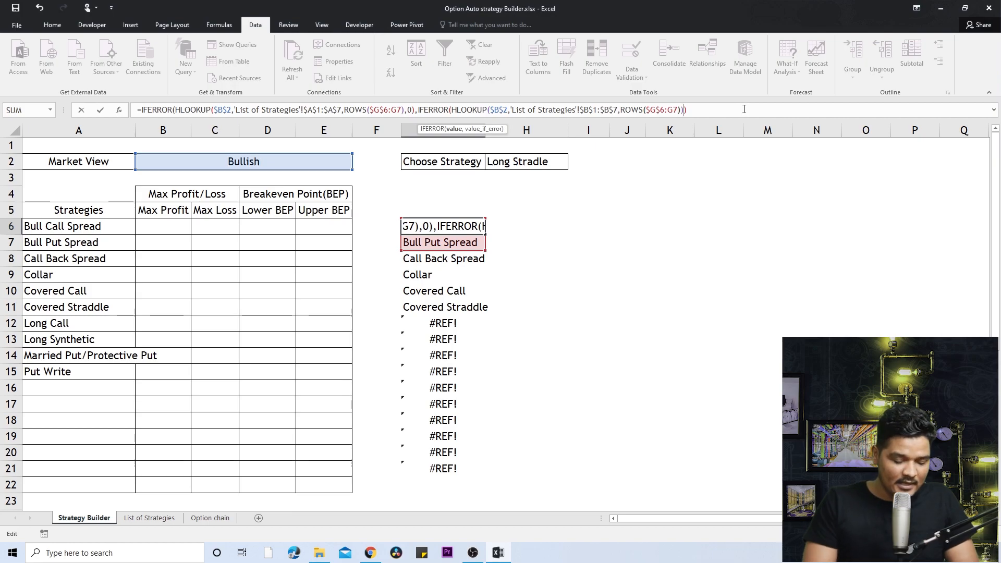
type(",\"\"")
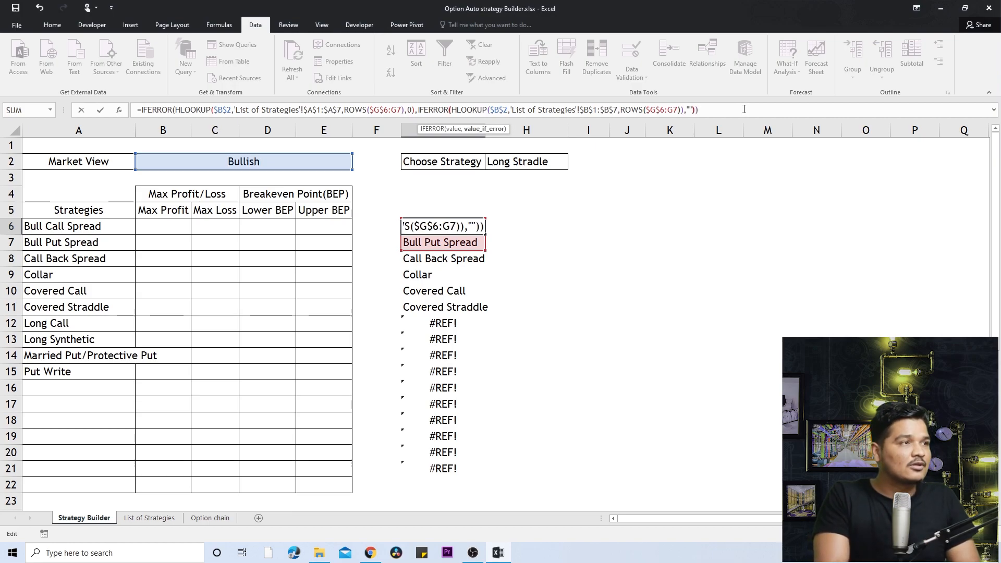
key("Return")
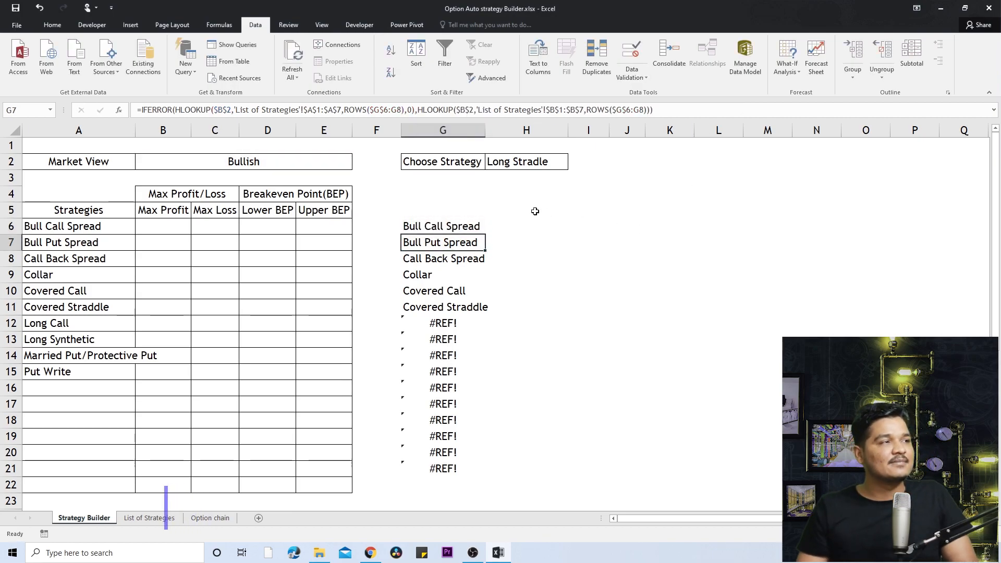
left_click(459, 225)
left_click_drag(484, 234, 469, 471)
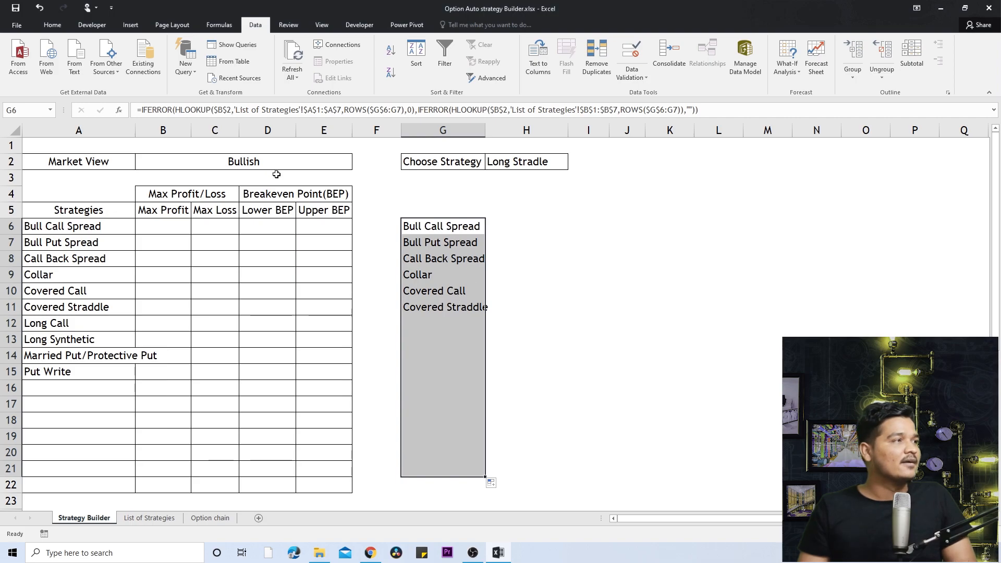
Set the Market View to Neutral Bearish on Volatility(Range Bound).
left_click(307, 167)
left_click(357, 164)
left_click(352, 174)
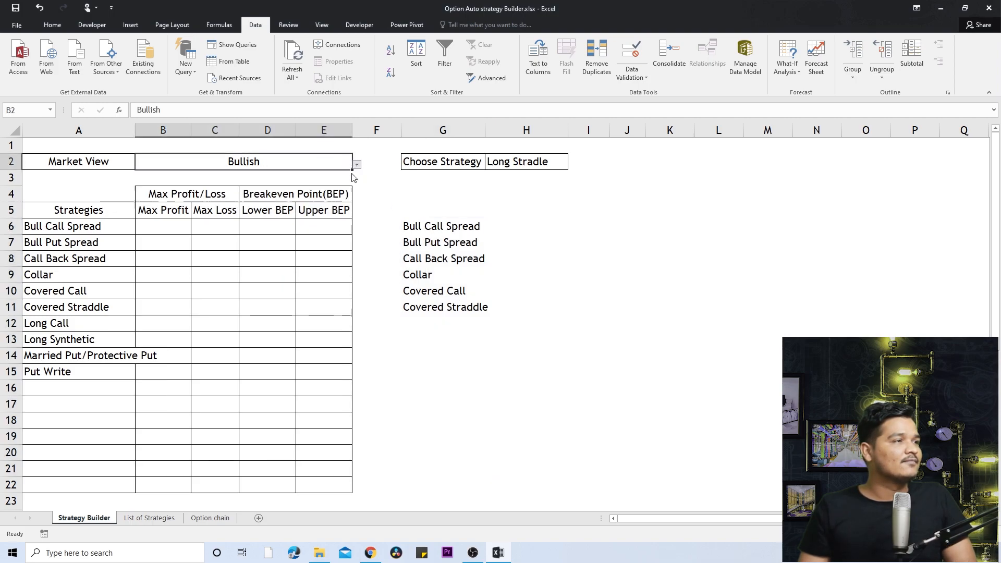
left_click(357, 166)
left_click(347, 183)
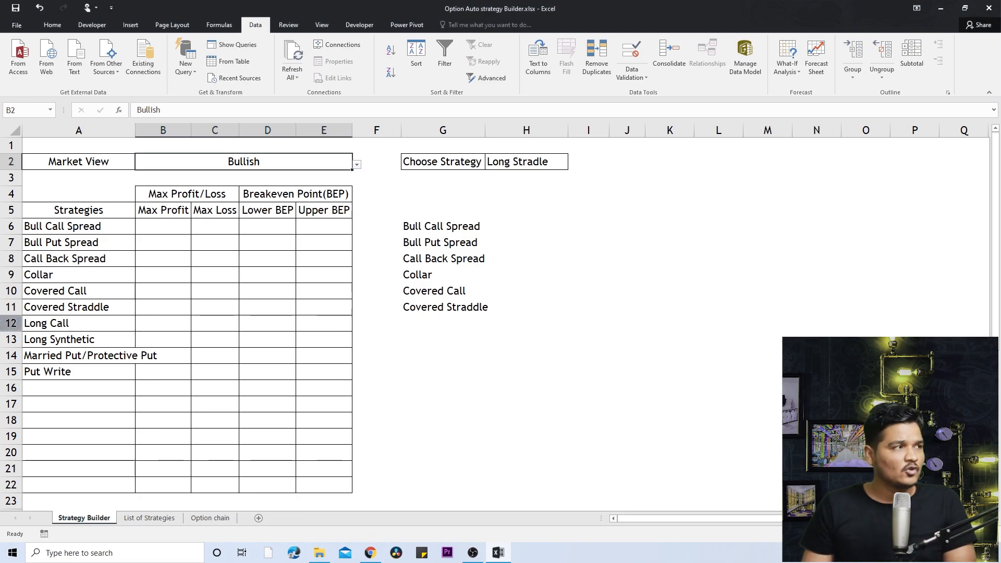
left_click(357, 165)
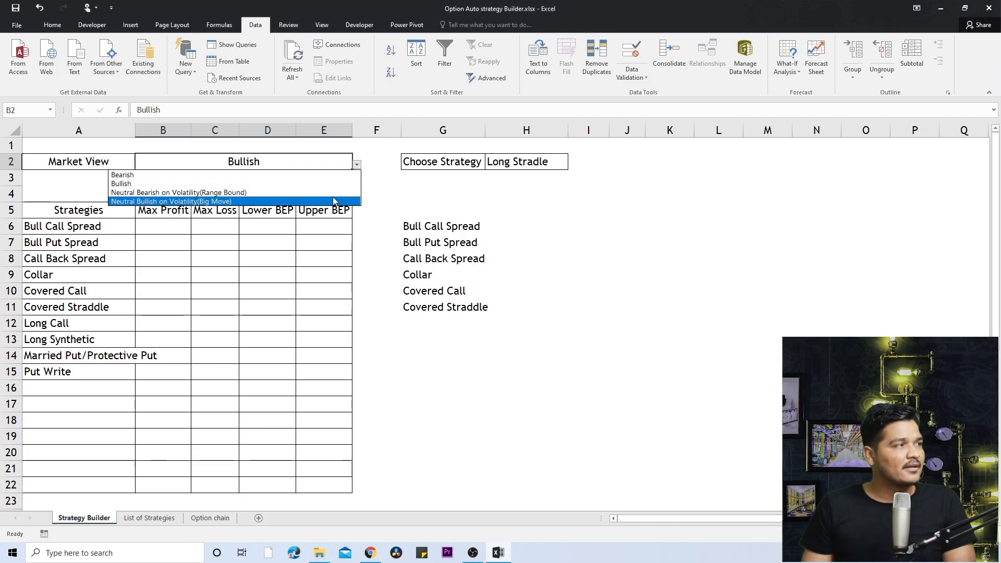
left_click(329, 193)
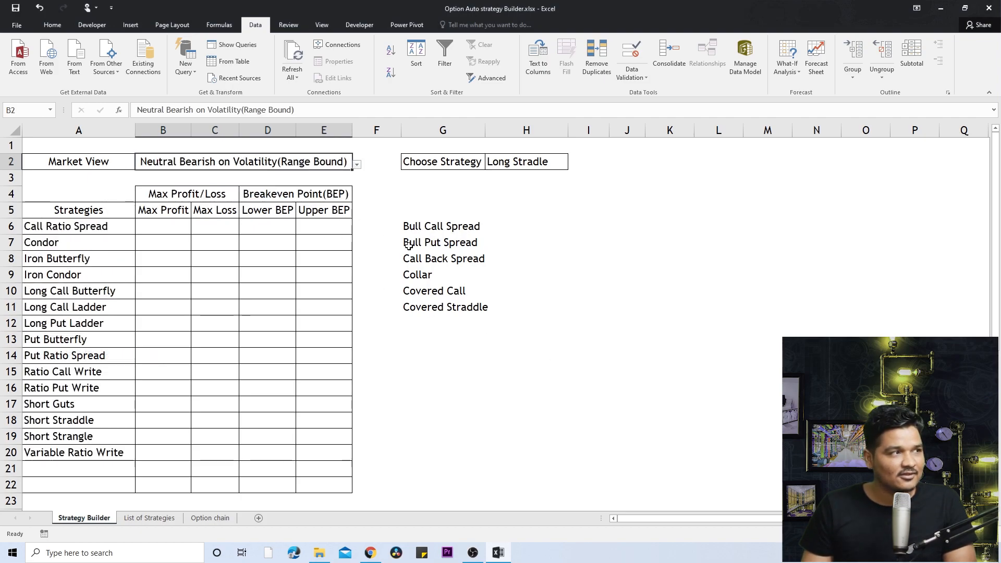
Examine the formulas in column G and the $B$1:$B$7 lookup part of G6, leaving them unedited.
left_click(435, 226)
left_click(433, 274)
left_click(436, 323)
left_click(432, 240)
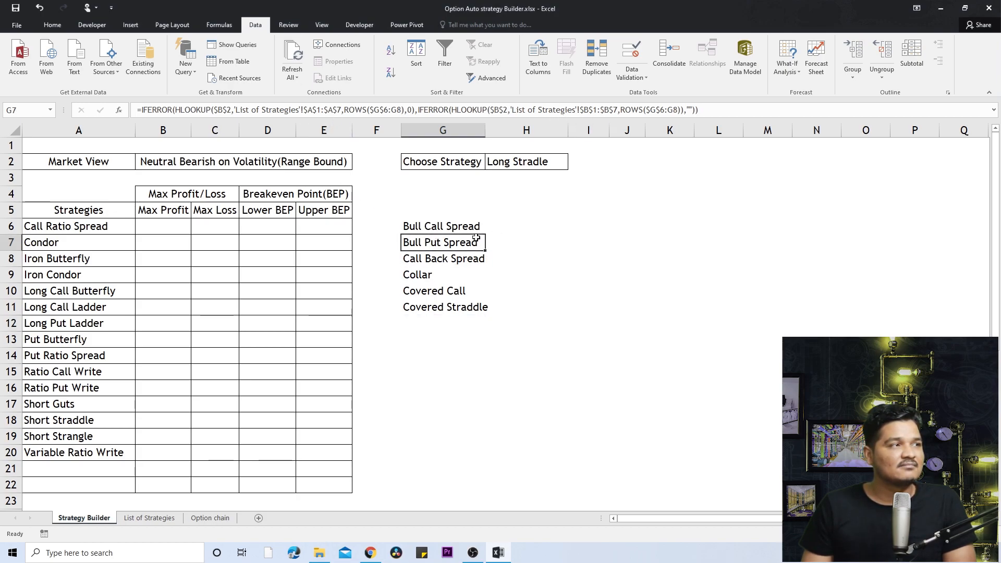
left_click(464, 227)
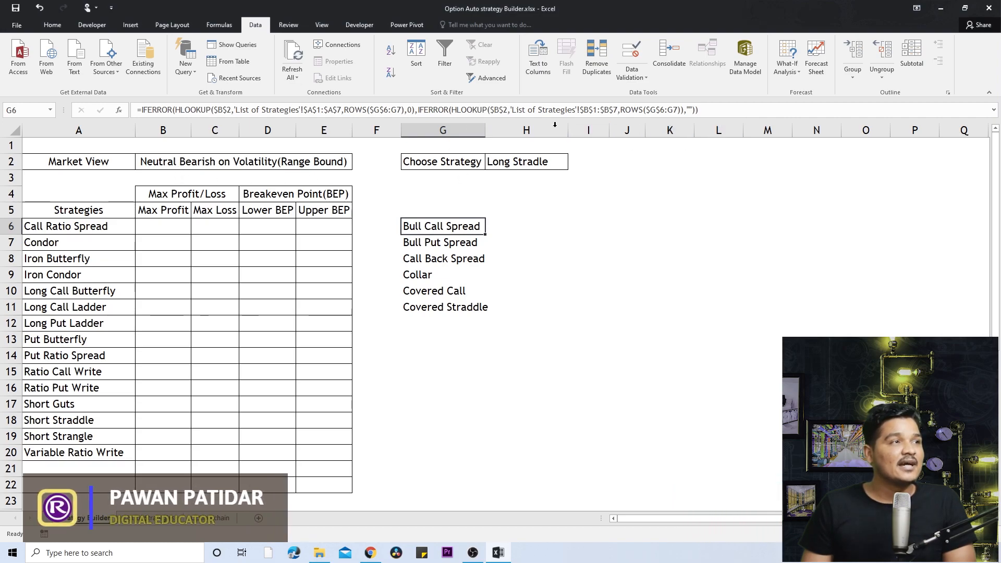
left_click_drag(508, 110, 682, 112)
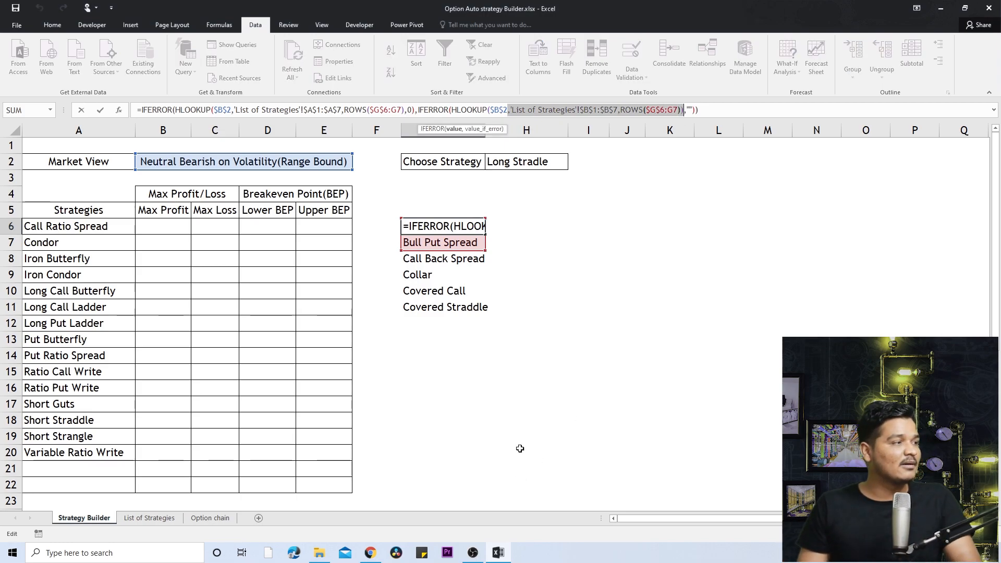
key("Escape")
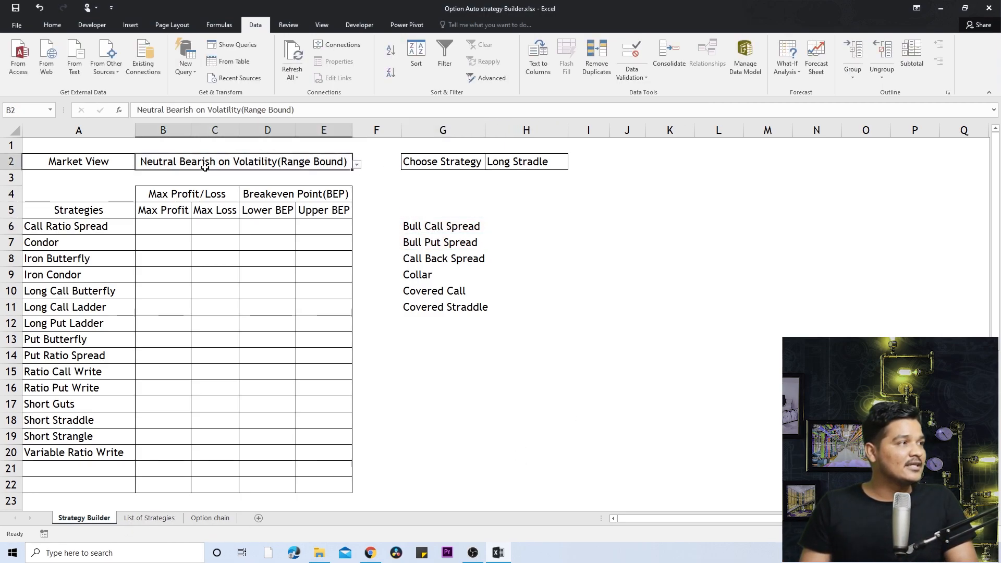
Review the Bearish, Bullish and both Neutral column headings on the List of Strategies sheet.
left_click(131, 519)
left_click(67, 146)
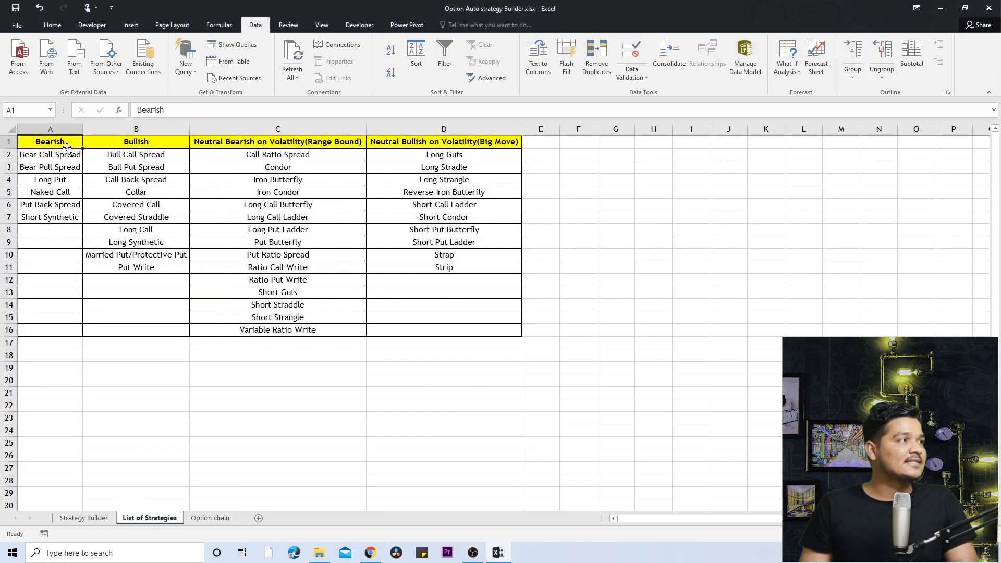
left_click(137, 141)
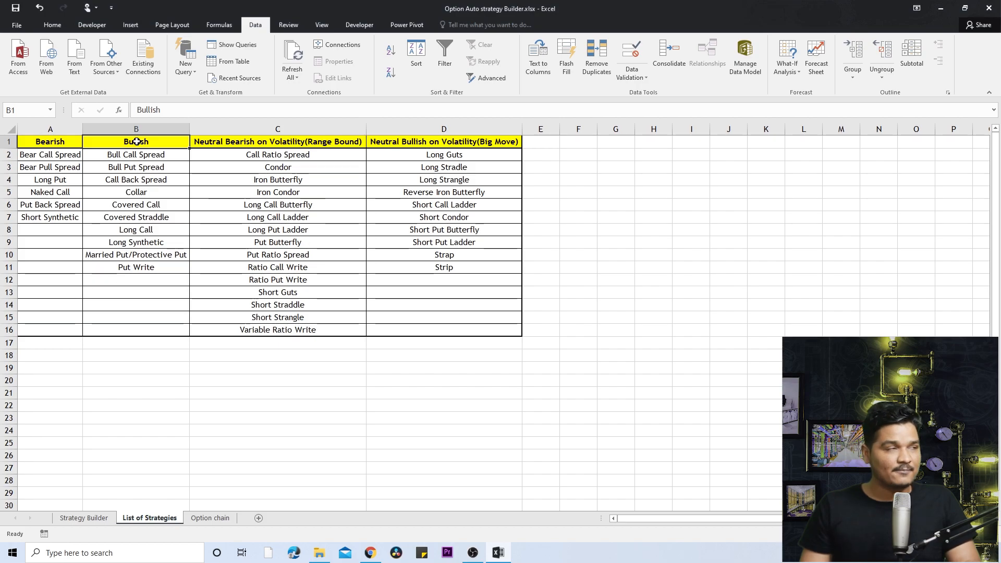
left_click(251, 142)
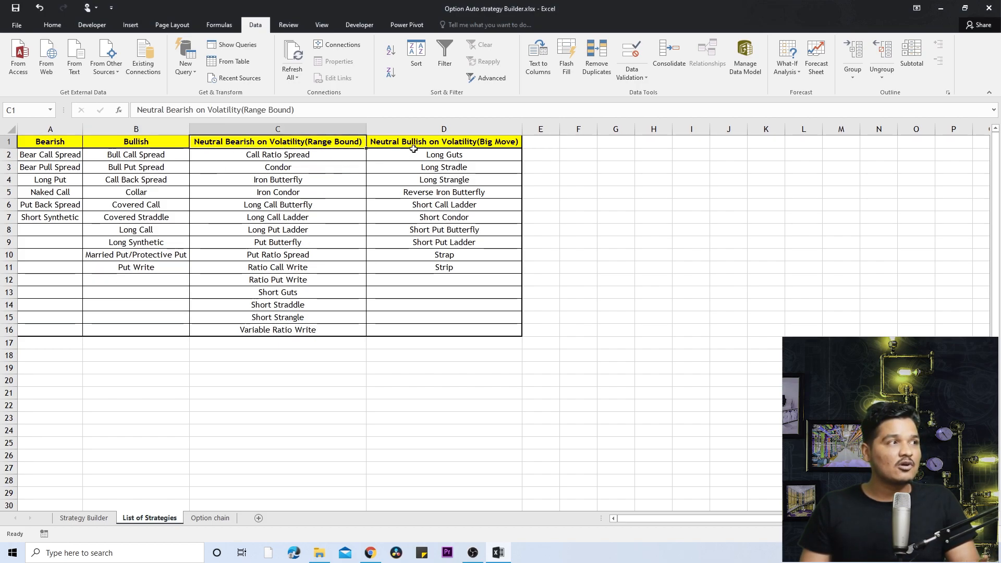
left_click(427, 142)
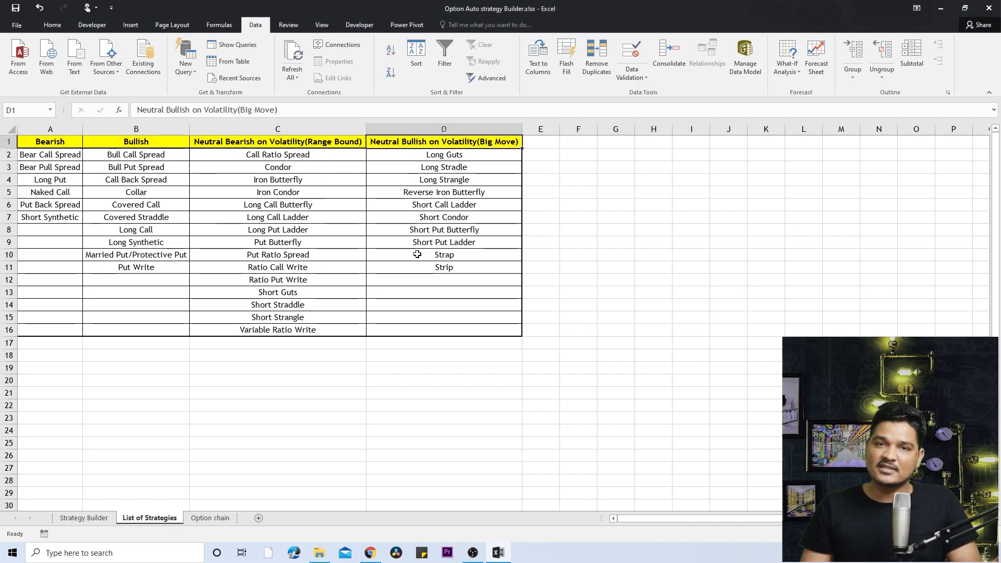
Examine the full nested formula in A6 of Strategy Builder, especially ROWS($A$7:A7)+ROWS(A7), and leave it unedited.
left_click(95, 519)
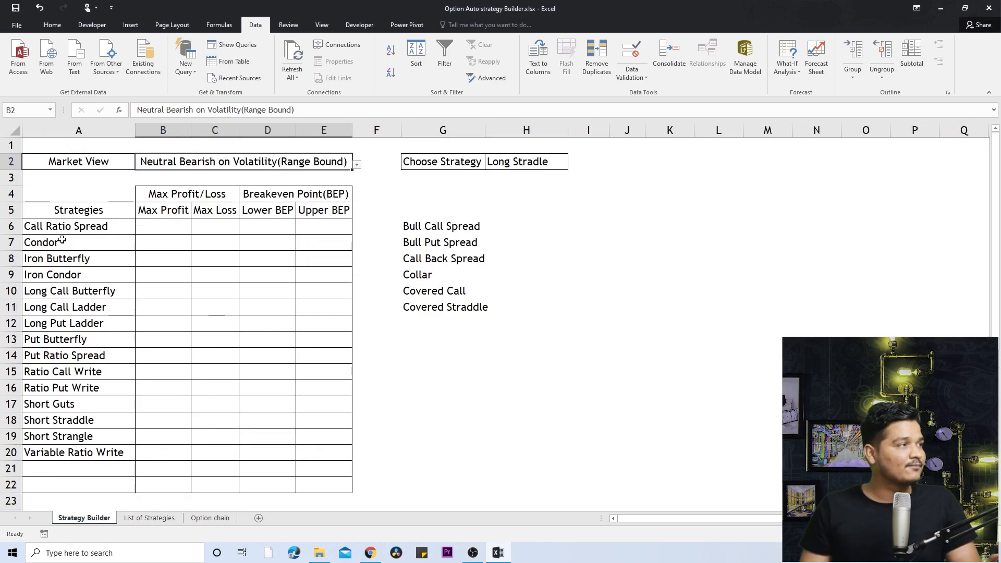
left_click(79, 230)
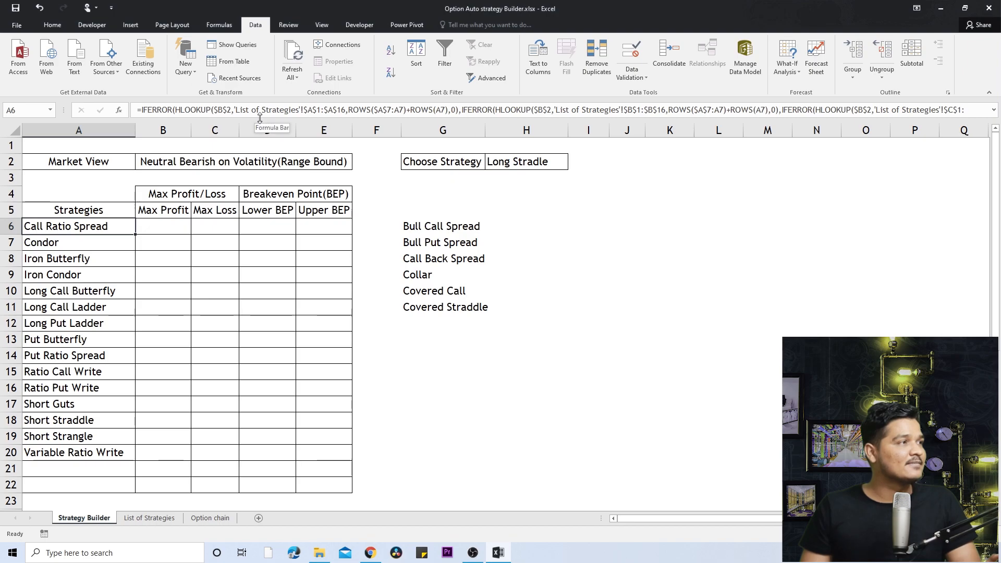
left_click_drag(259, 121, 242, 228)
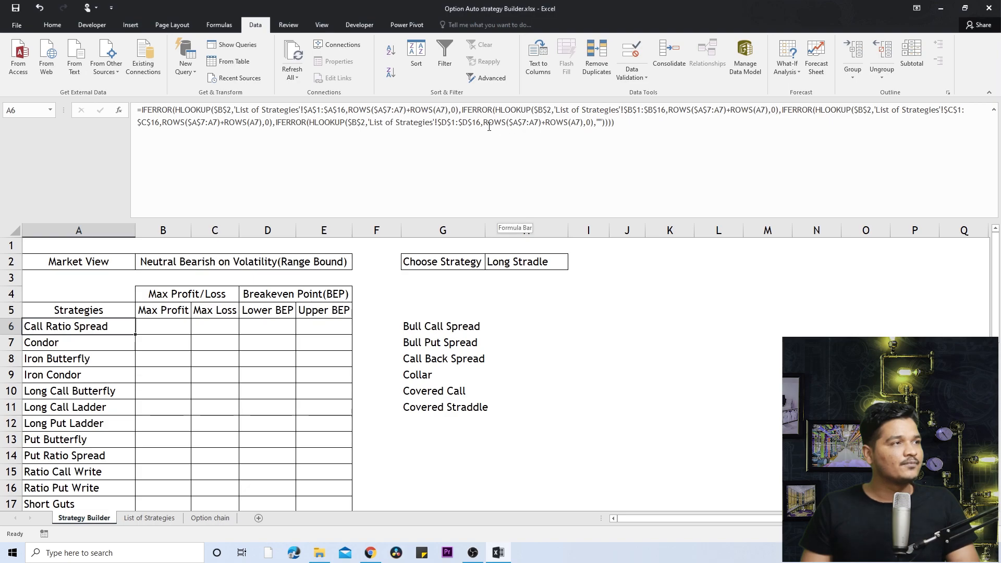
left_click_drag(484, 122, 535, 124)
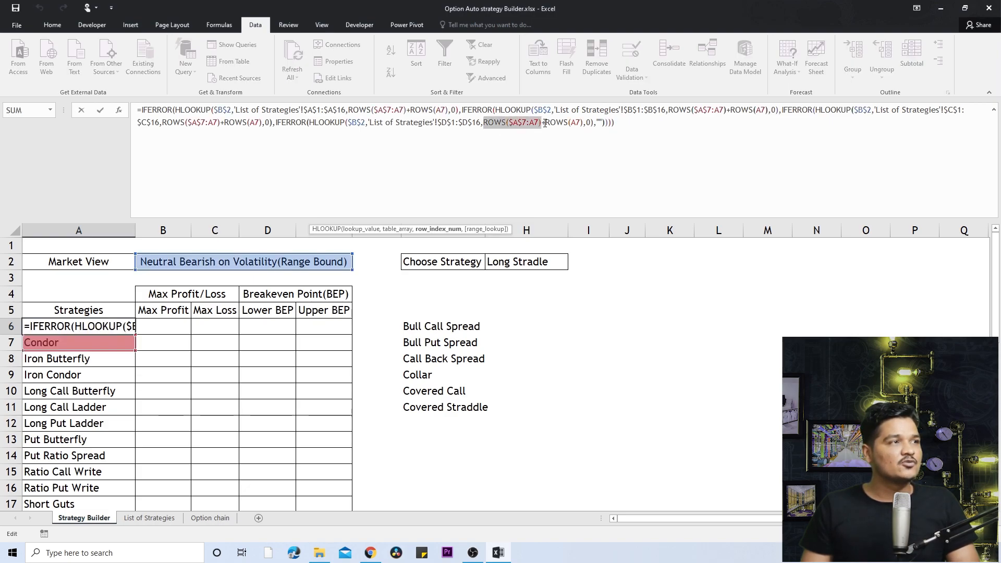
left_click_drag(545, 123, 588, 123)
key("Escape")
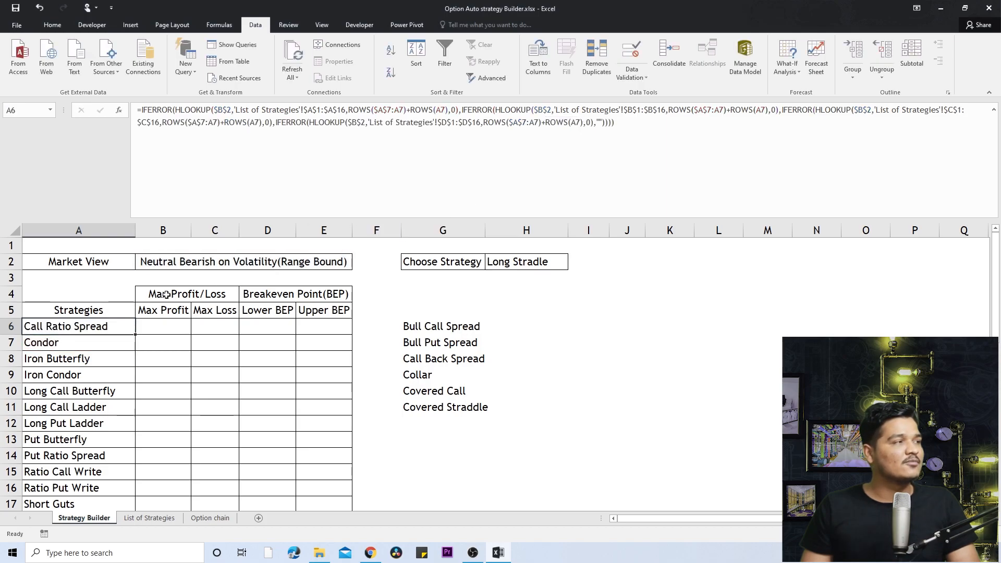
Check the Bearish heading on the List of Strategies sheet and shrink the formula bar to one line.
left_click(154, 518)
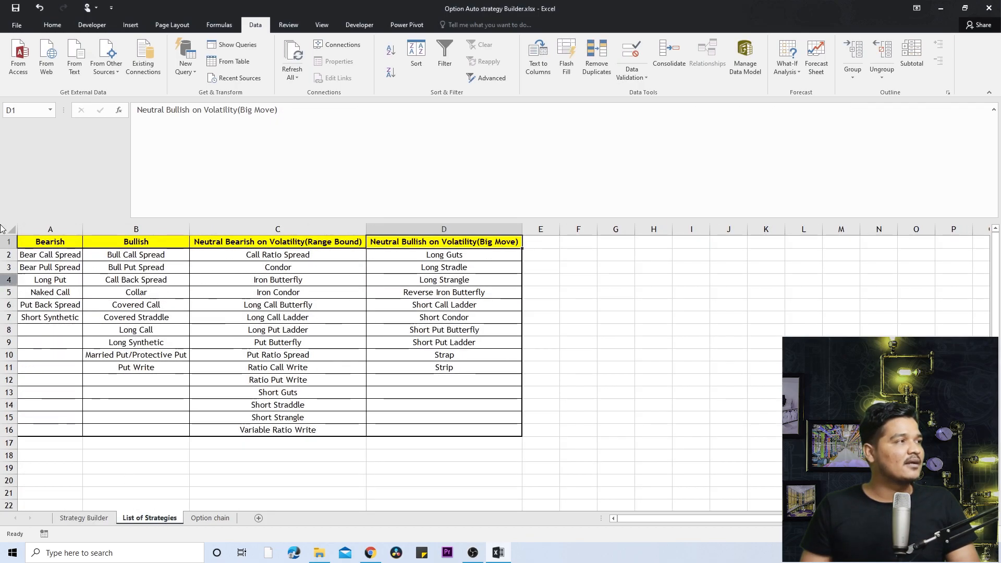
left_click(60, 242)
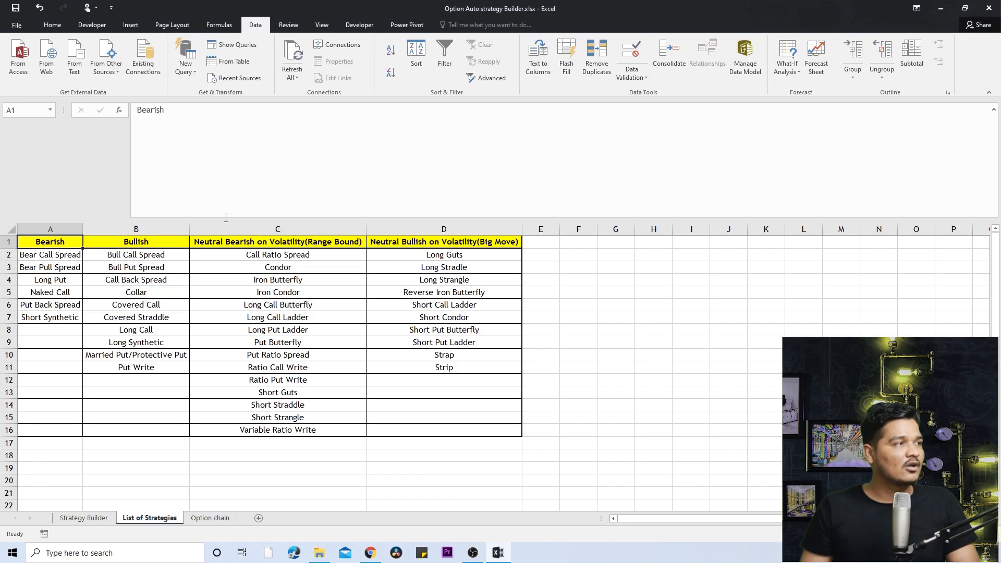
left_click_drag(226, 220, 233, 126)
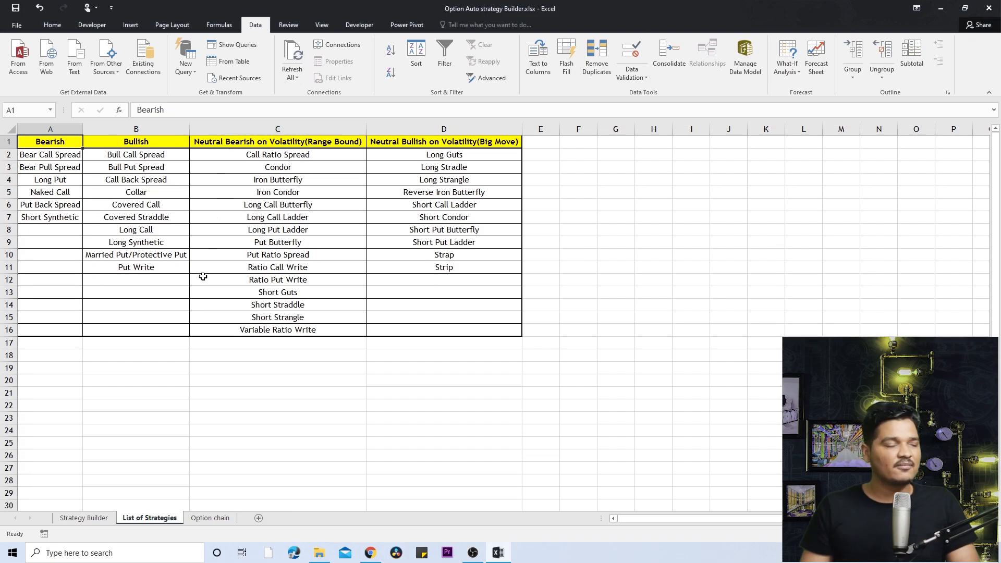
Resize the formula bar on the Strategy Builder sheet to two lines and clear the trial formulas in G6:G11.
left_click(84, 518)
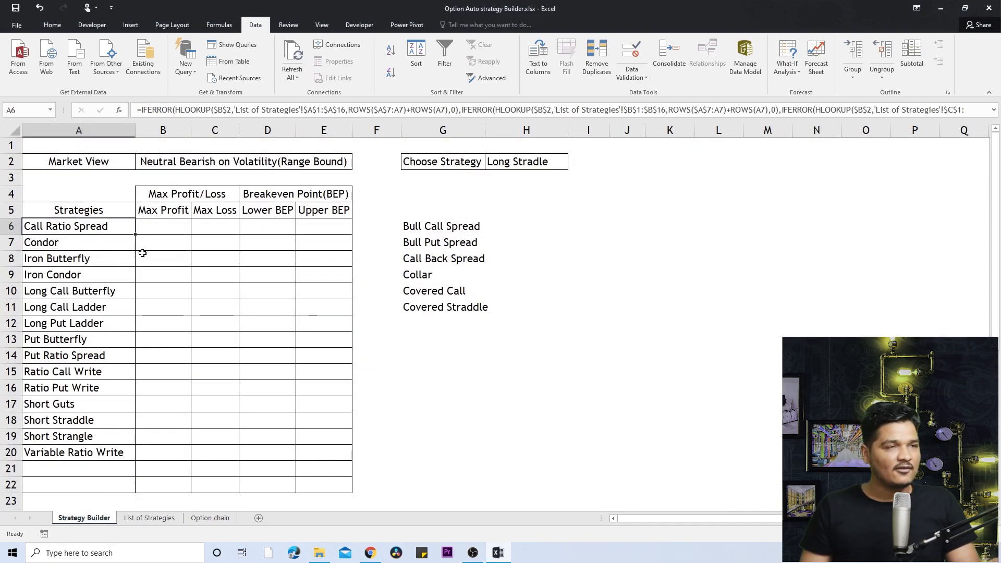
left_click_drag(355, 121, 358, 155)
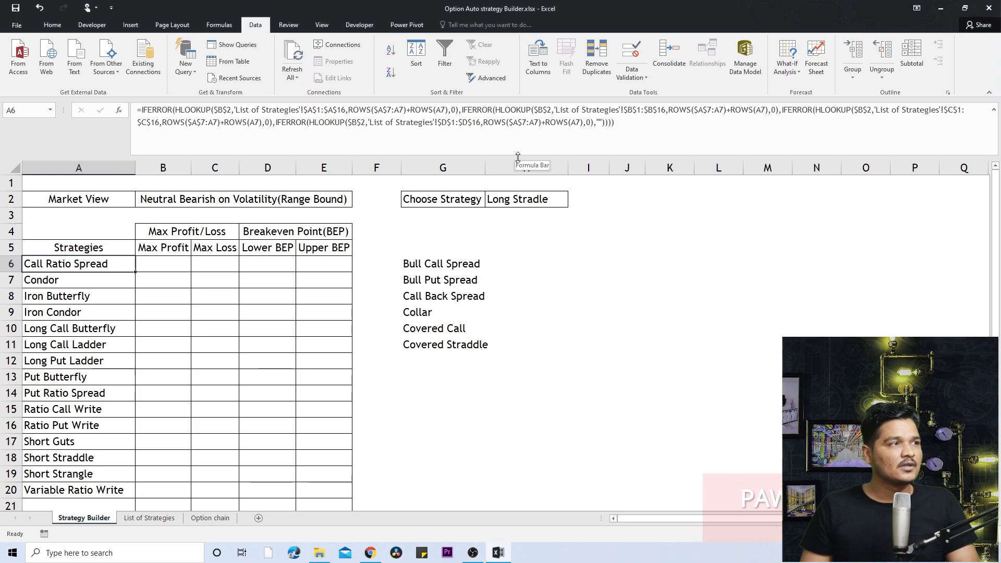
left_click_drag(522, 155, 521, 131)
left_click_drag(432, 238, 439, 325)
key("Delete")
Review the strategy names and the empty Max Profit, Max Loss, Lower BEP and Upper BEP columns beside them.
left_click(146, 238)
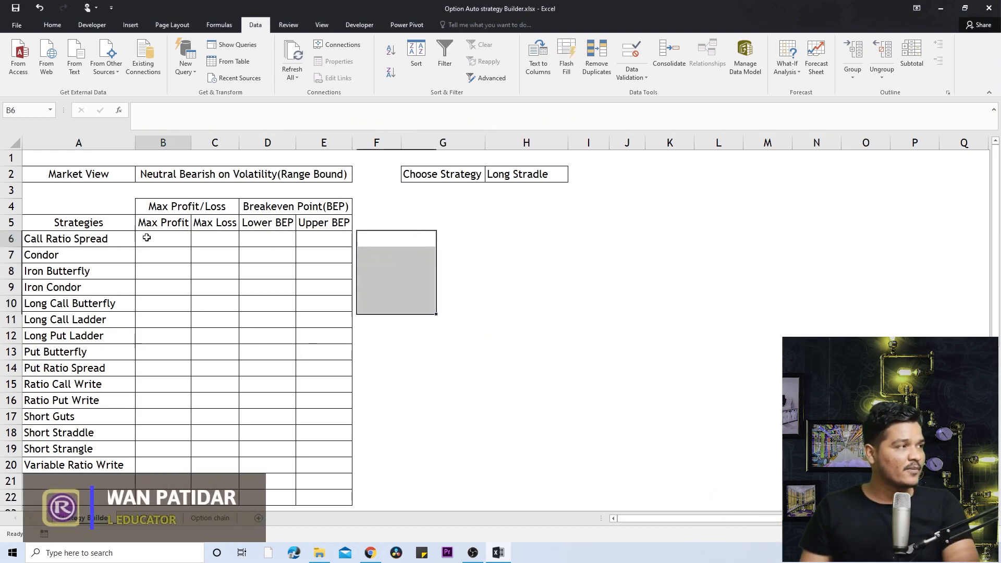
left_click(202, 235)
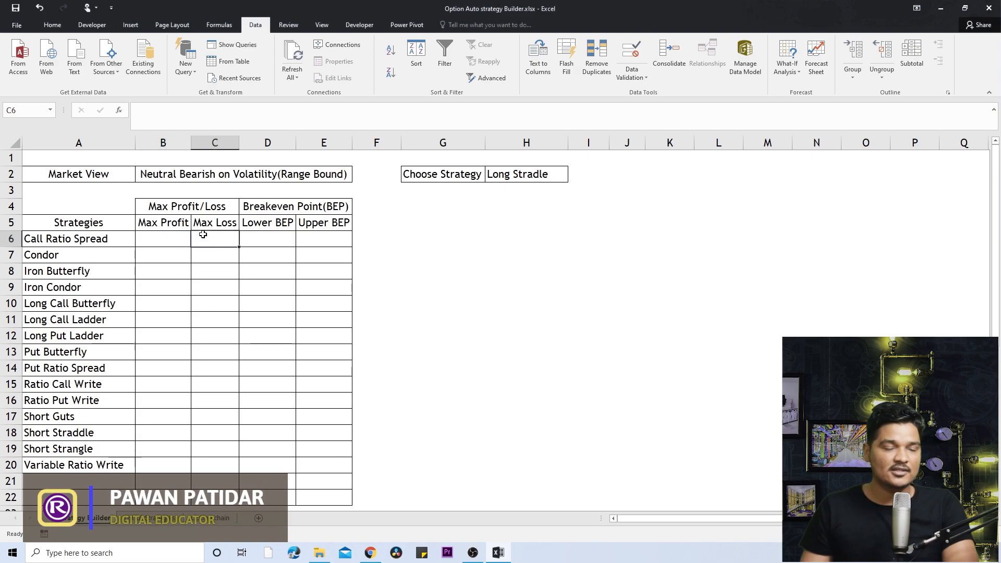
left_click(287, 239)
left_click(315, 238)
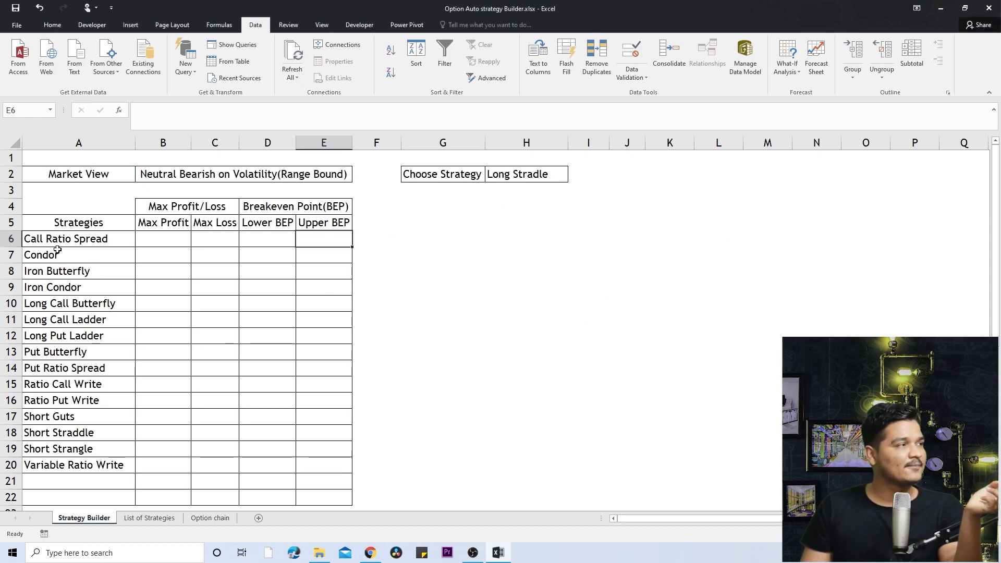
left_click_drag(65, 241, 72, 465)
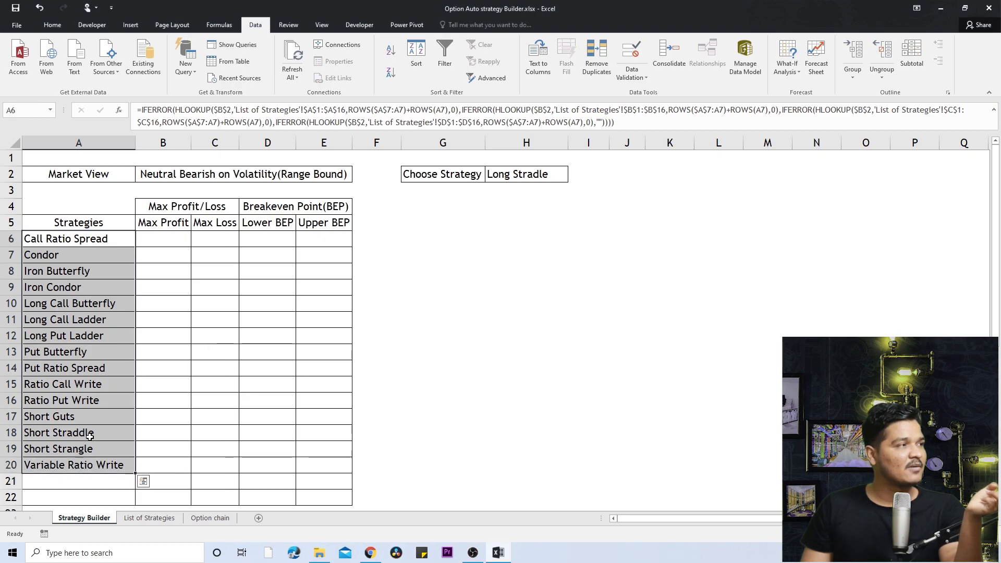
left_click_drag(177, 241, 214, 384)
scroll(260, 344, "up", 2)
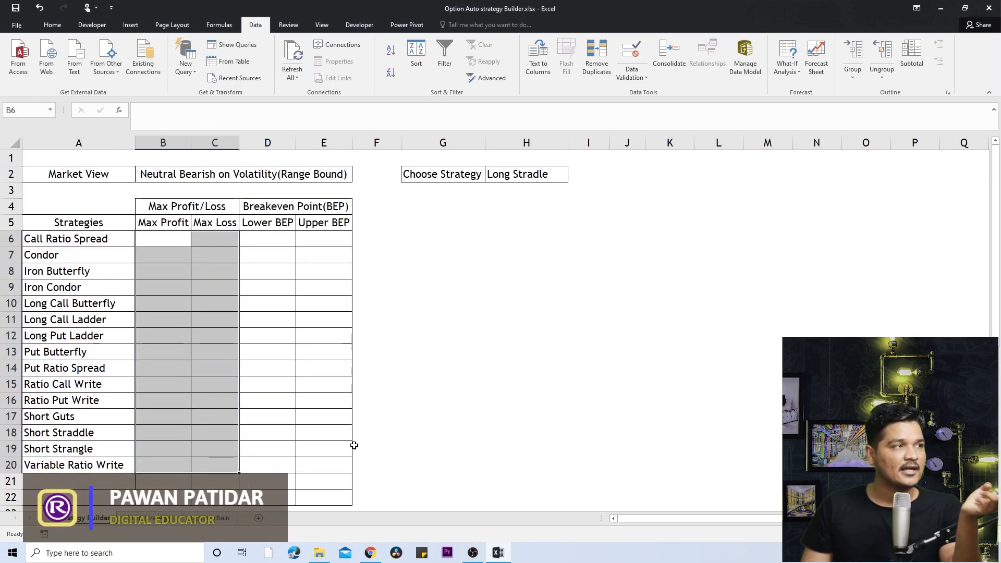
Choose Long Call Butterfly as the strategy in cell H2 beside the Choose Strategy label.
left_click(516, 172)
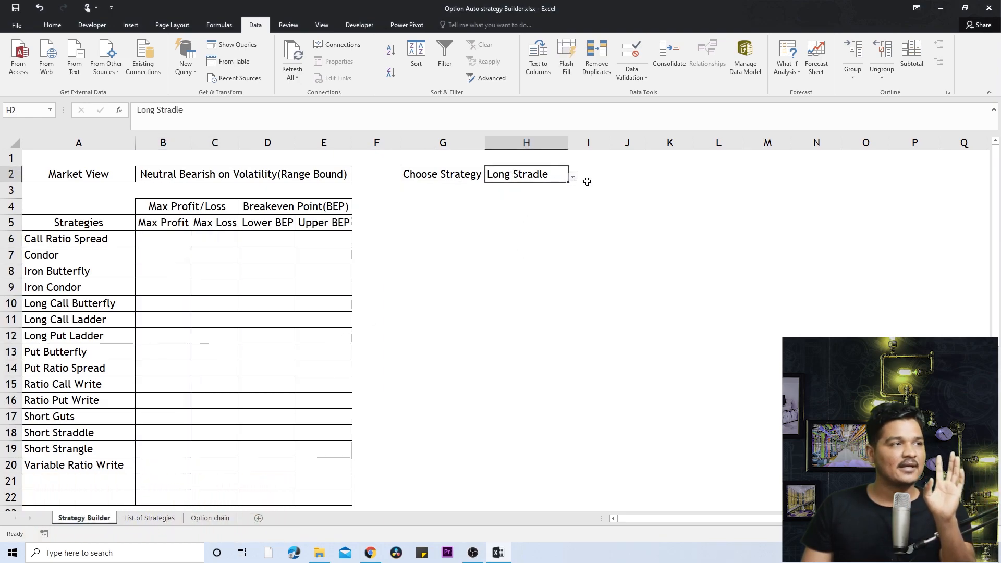
left_click(572, 177)
left_click(549, 221)
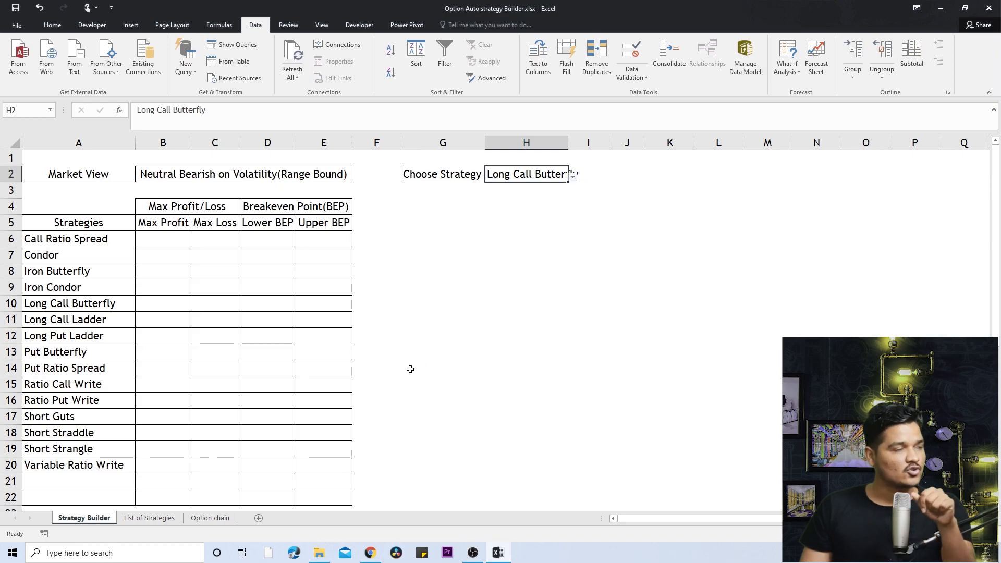
Review the strategy names in A6:A20 and inspect the allowed type and source range of H2's data validation, cancelling the dialog.
left_click_drag(111, 245, 98, 460)
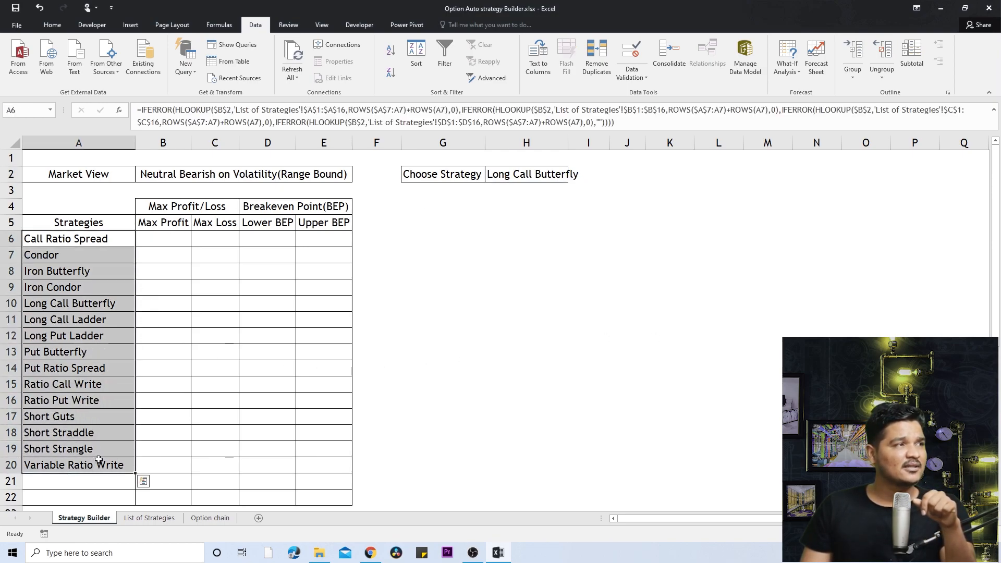
left_click(425, 180)
left_click(528, 174)
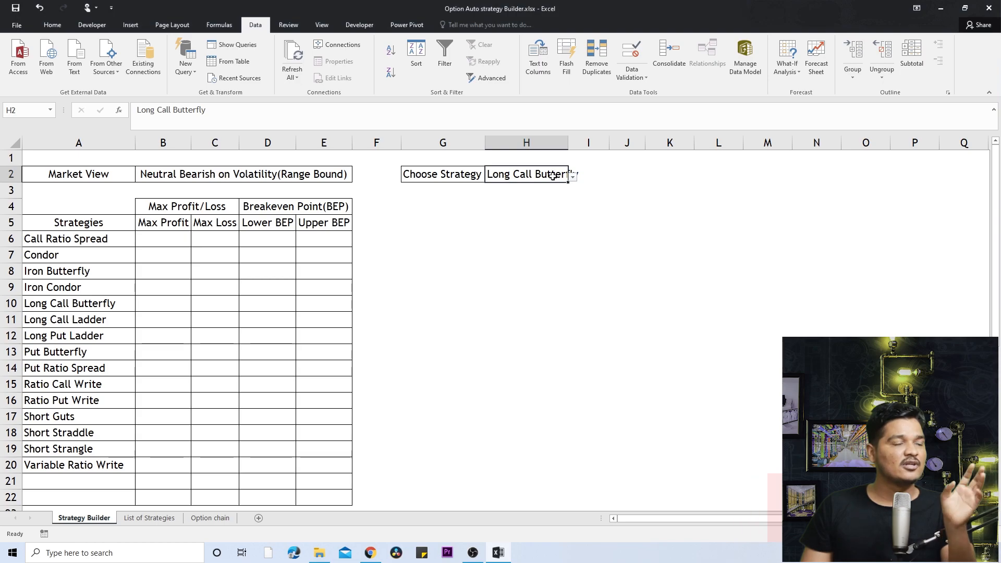
left_click(632, 73)
left_click(640, 93)
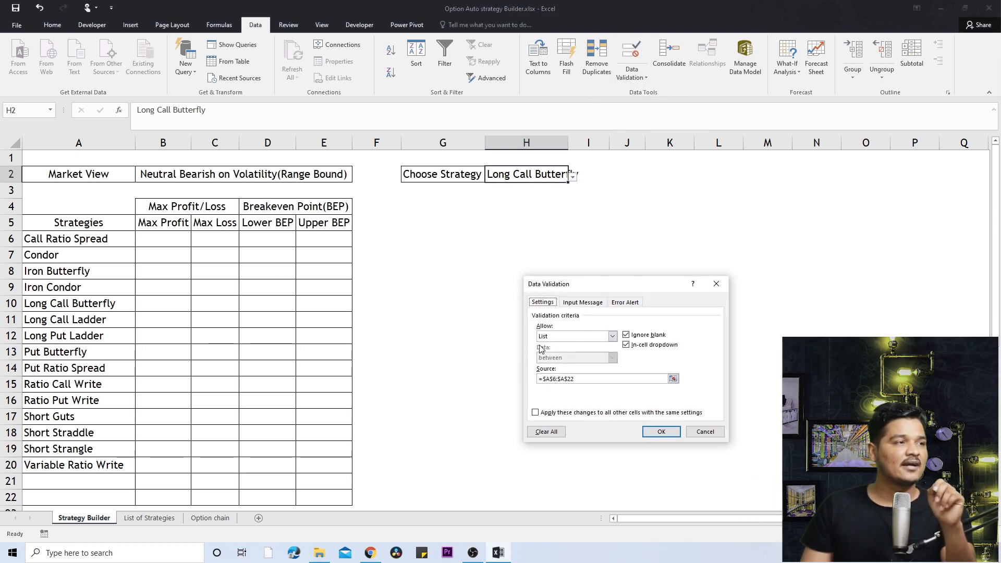
left_click(573, 336)
left_click(555, 363)
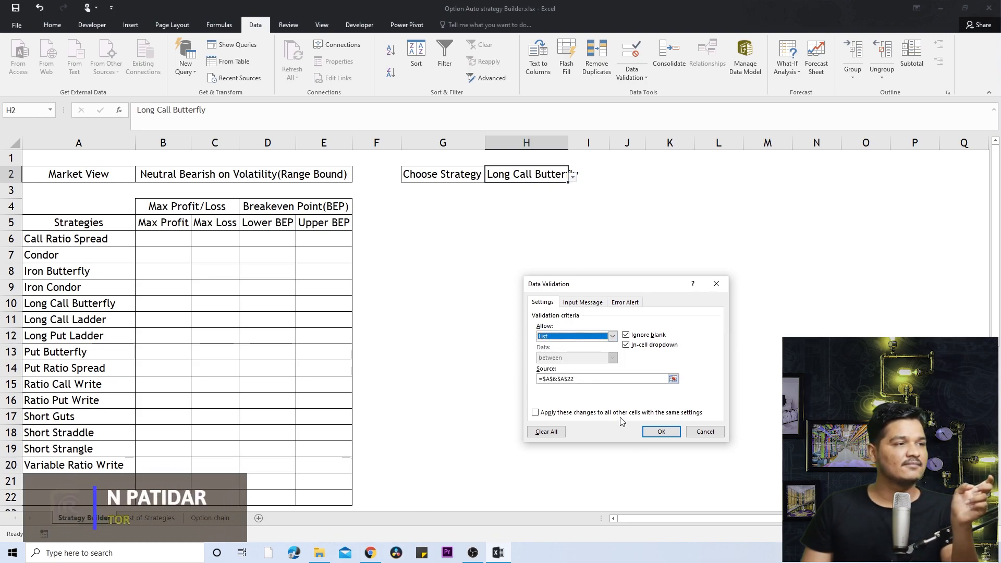
left_click(704, 432)
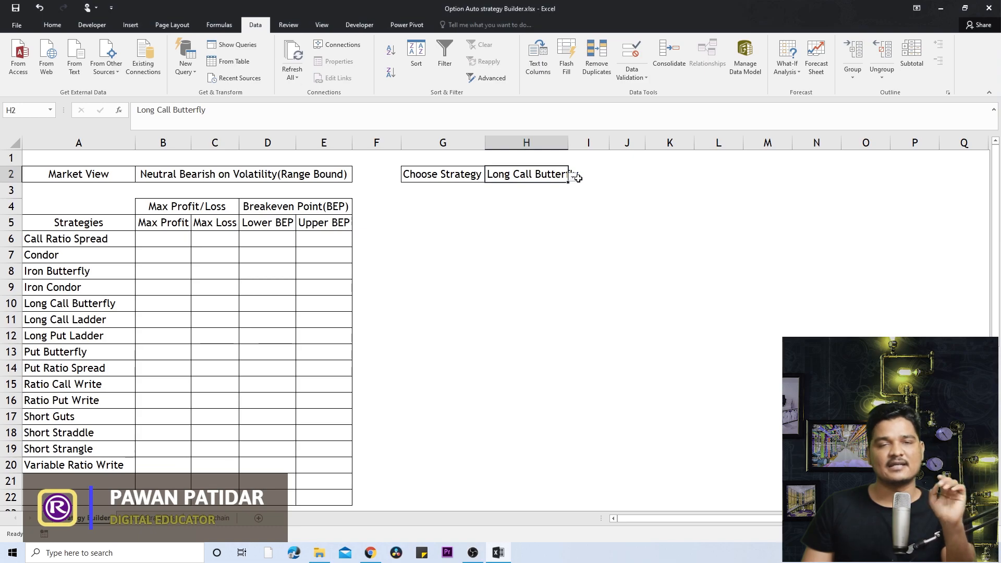